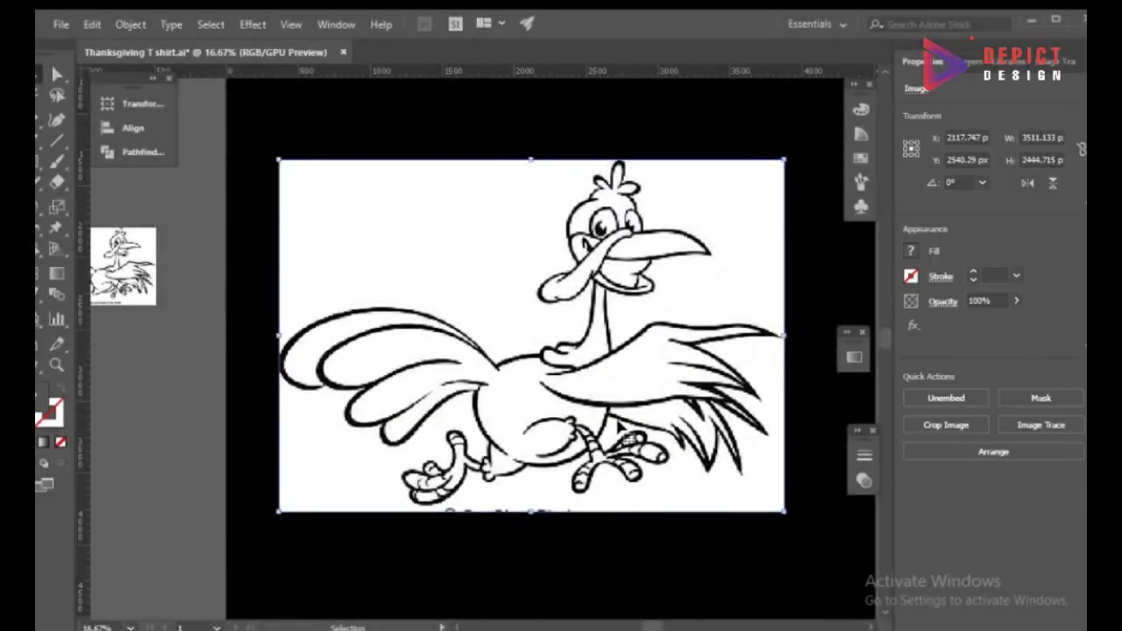
Fade the turkey sketch to 25% opacity and deselect it.
left_click(1016, 301)
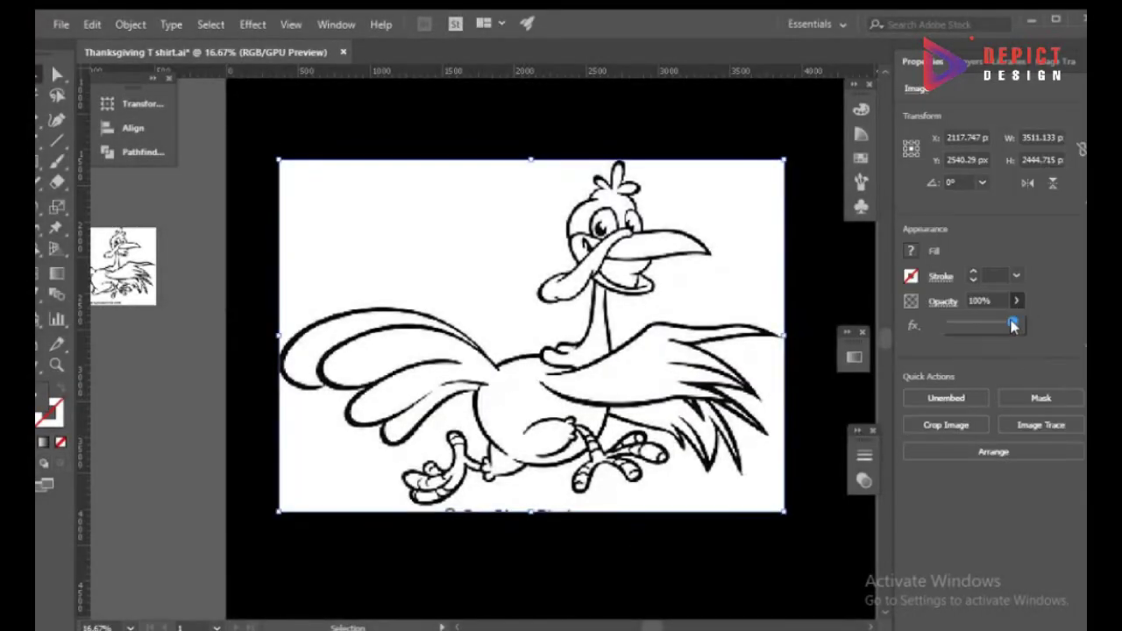
left_click_drag(1015, 324, 967, 323)
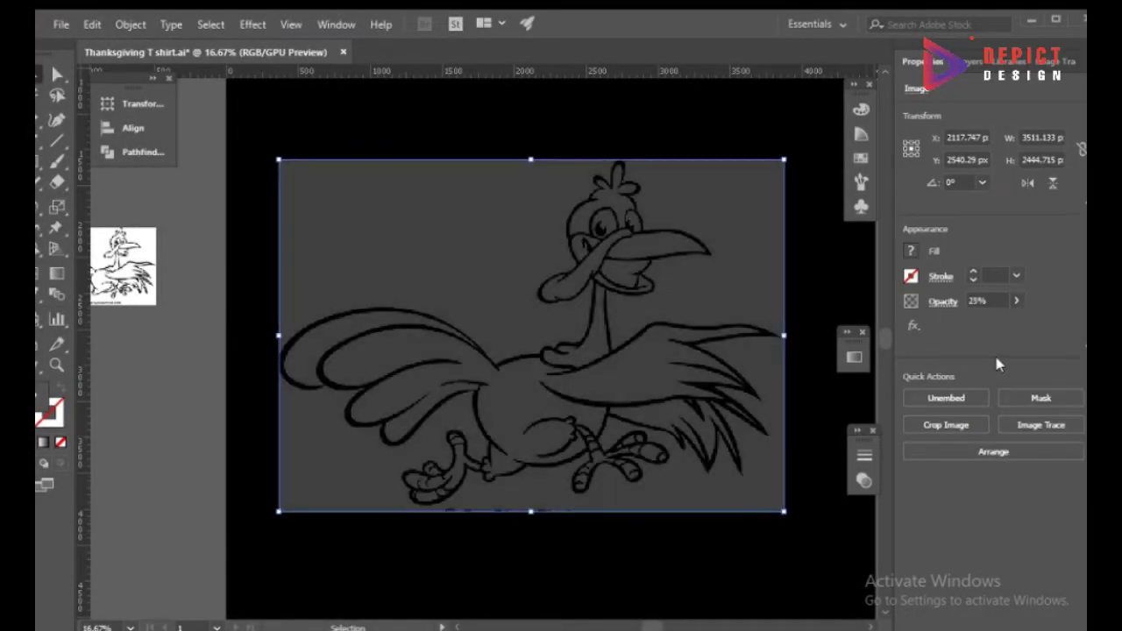
key("ctrl+2")
key("ctrl+z")
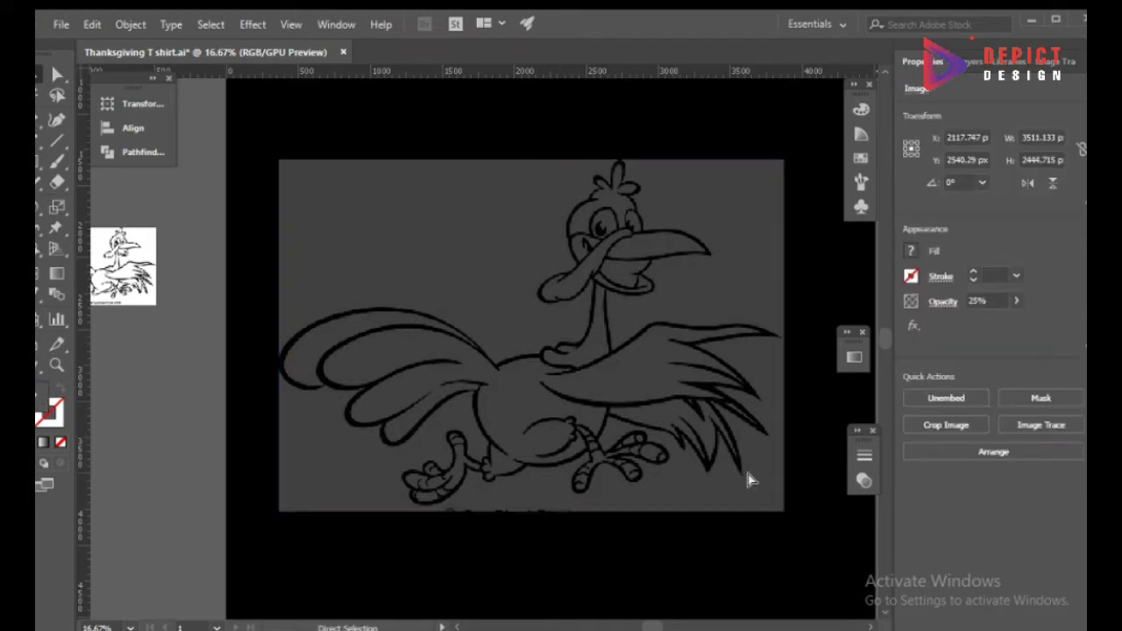
key("ctrl+2")
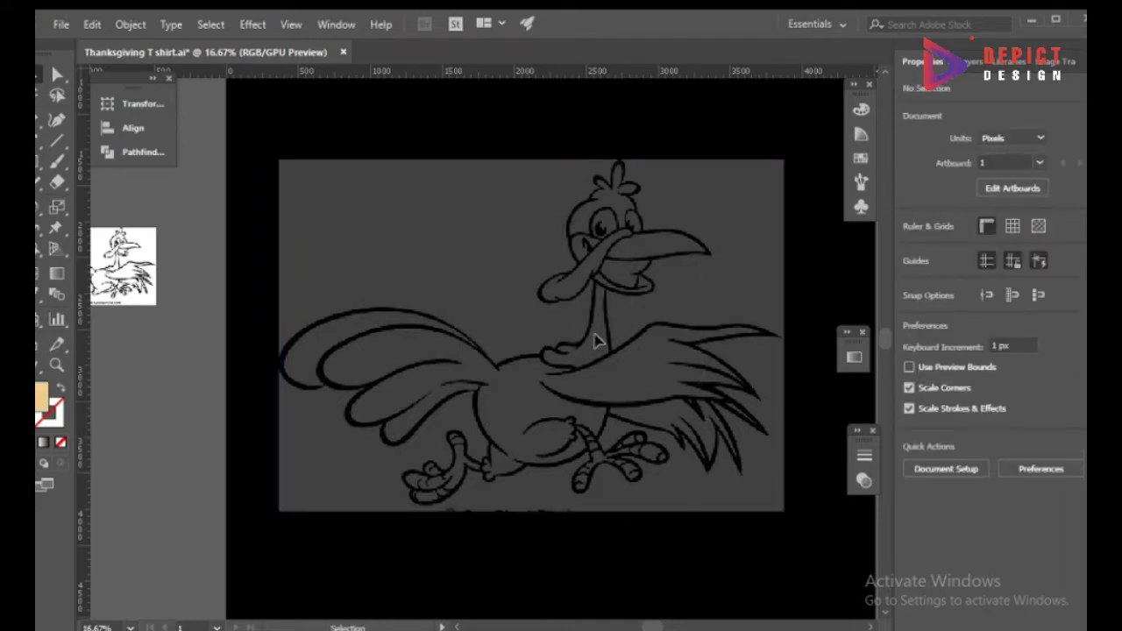
Ready the Paintbrush with the 15 pt. Round brush.
key("b")
left_click_drag(476, 413, 464, 394)
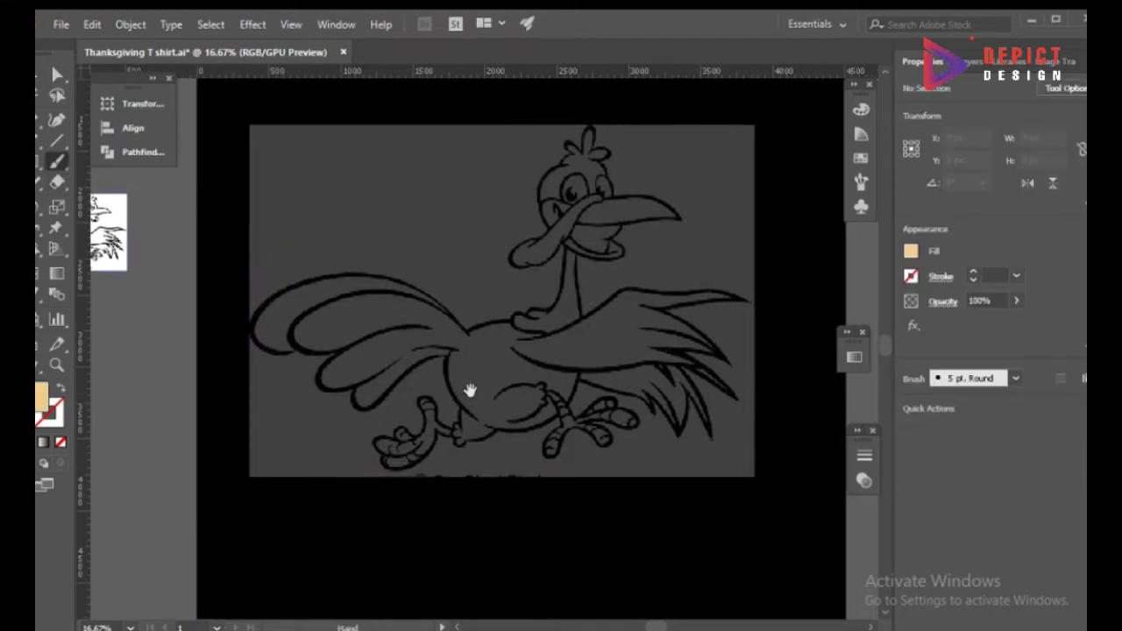
left_click(861, 182)
scroll(833, 184, "down", 2)
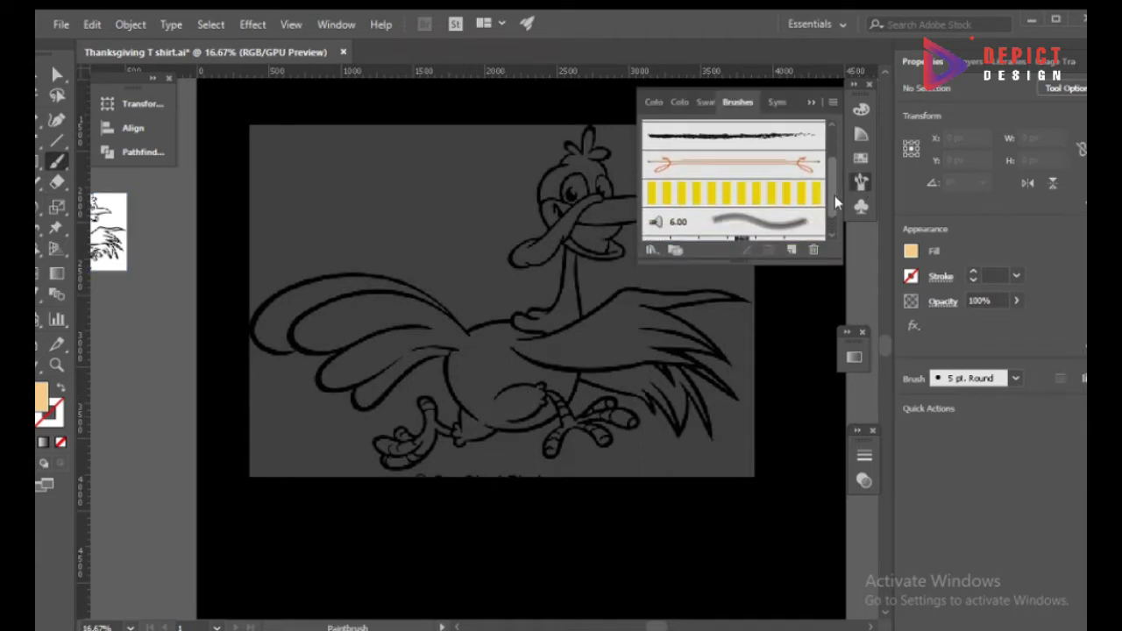
scroll(789, 176, "up", 2)
left_click(684, 133)
scroll(696, 148, "down", 2)
left_click(709, 178)
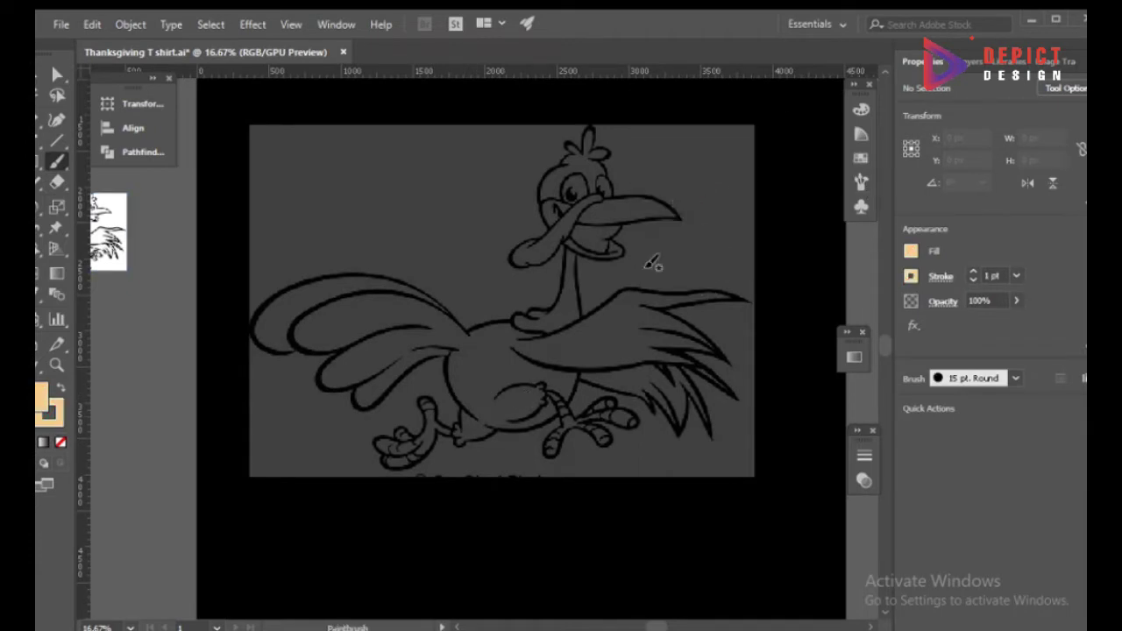
scroll(493, 342, "up", 1, "alt")
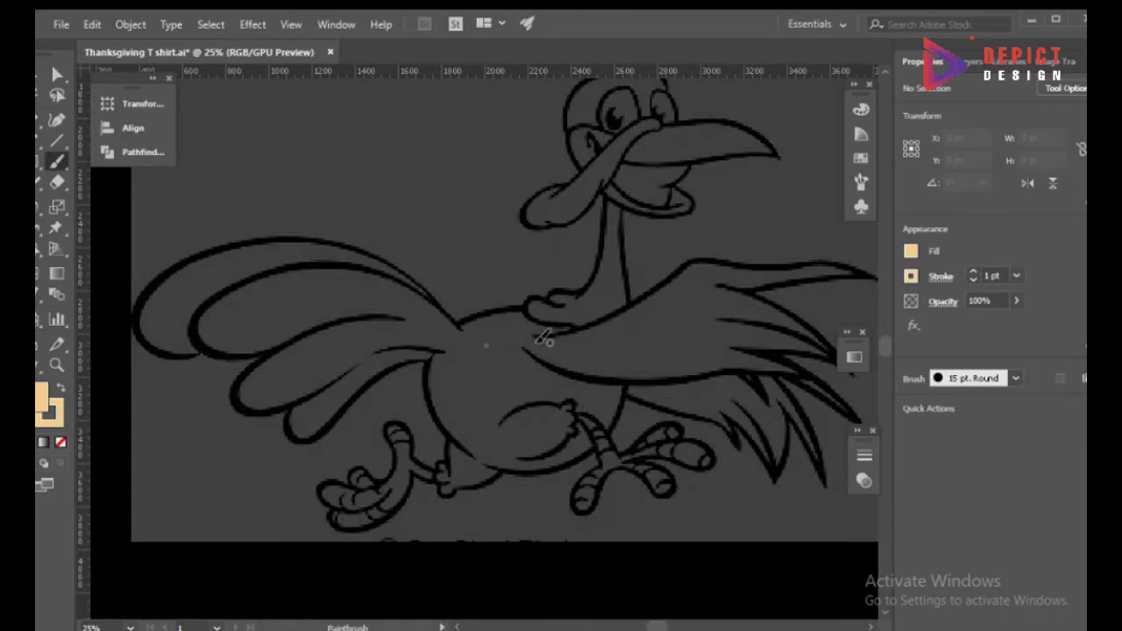
Trace the turkey's back, neck and throat loop with unfilled light orange strokes.
mouse_move(466, 320)
left_mouse_down()
mouse_move(532, 305)
mouse_move(457, 321)
left_mouse_up()
key("ctrl+z")
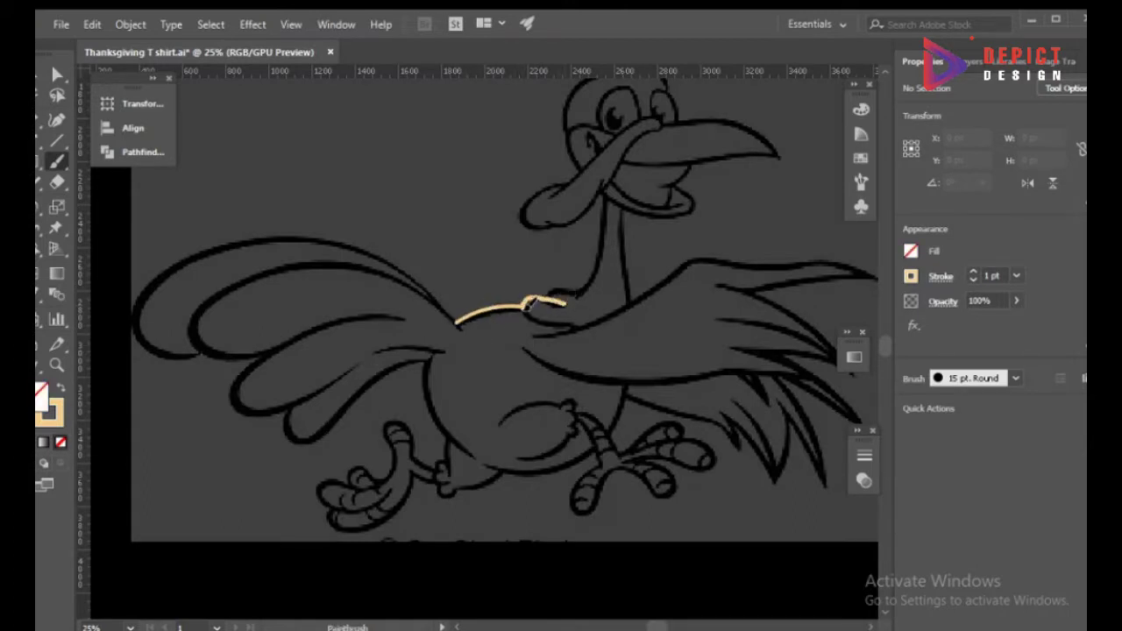
left_click_drag(531, 303, 595, 327)
left_click_drag(608, 239, 606, 190)
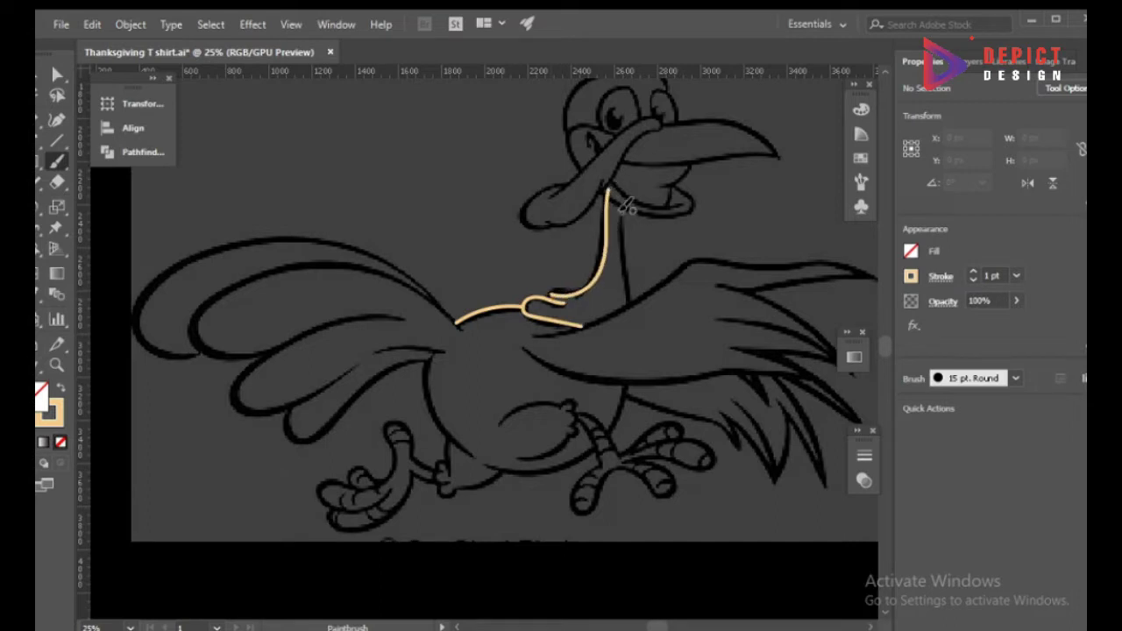
mouse_move(702, 202)
left_mouse_down()
mouse_move(617, 186)
mouse_move(553, 211)
mouse_move(577, 214)
left_mouse_up()
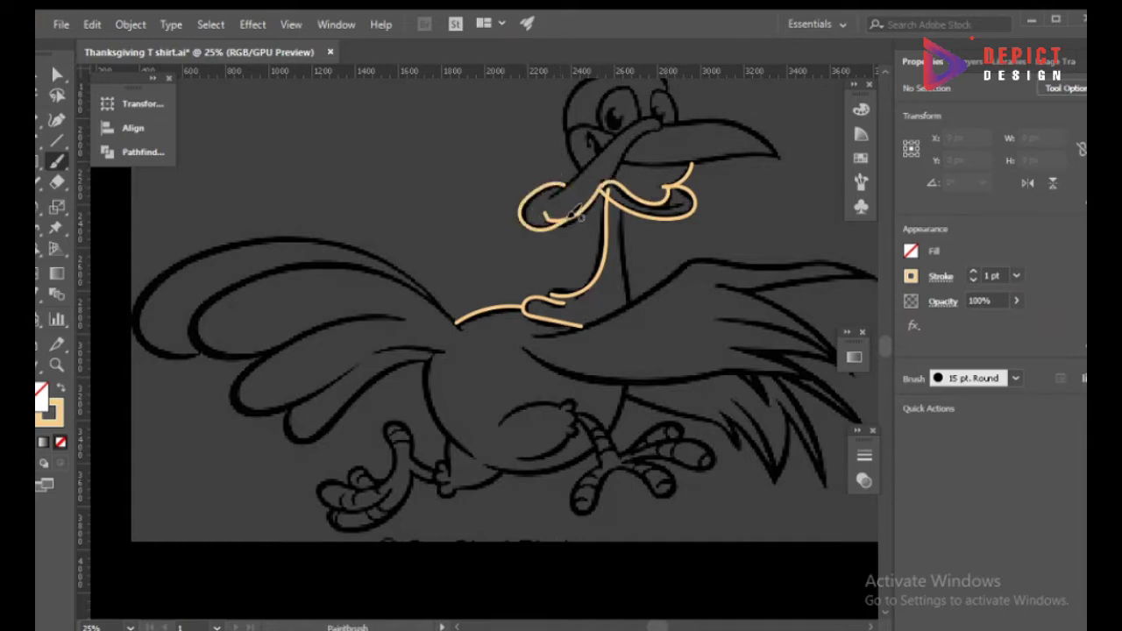
Trace the beak, top of the head, crest and eye over the sketch.
left_click_drag(666, 119, 574, 285)
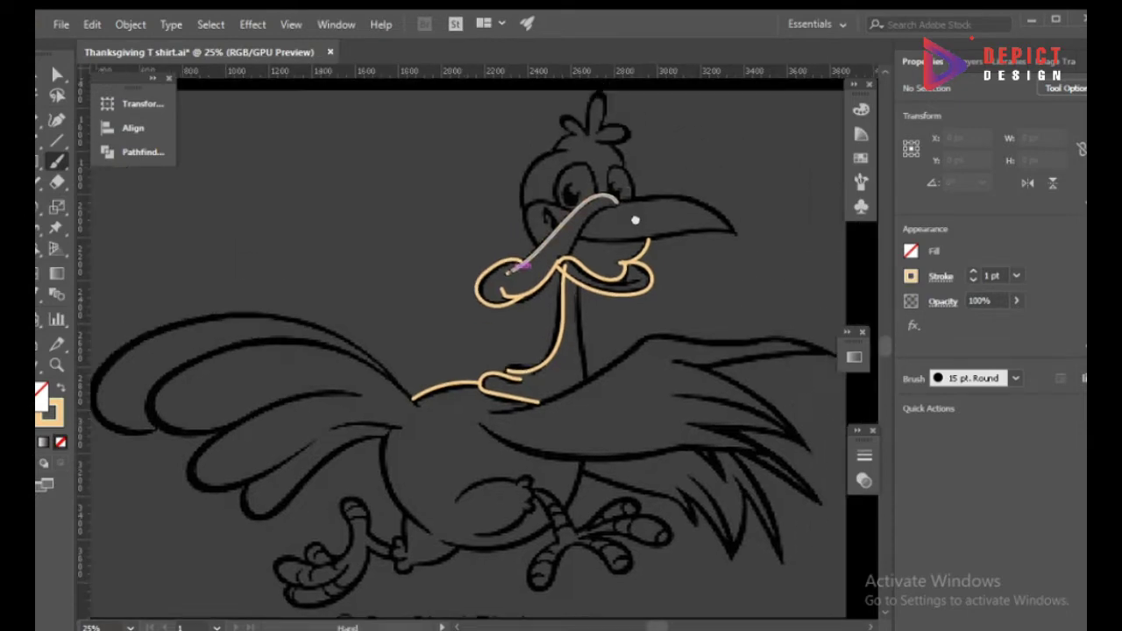
key("ctrl")
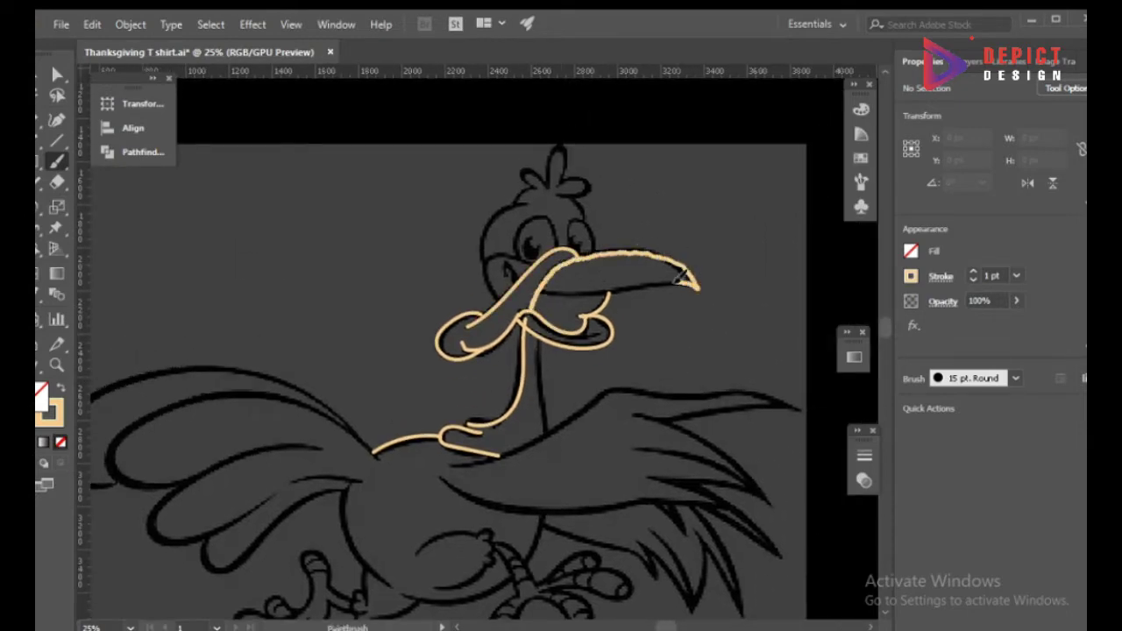
left_click_drag(554, 281, 556, 280)
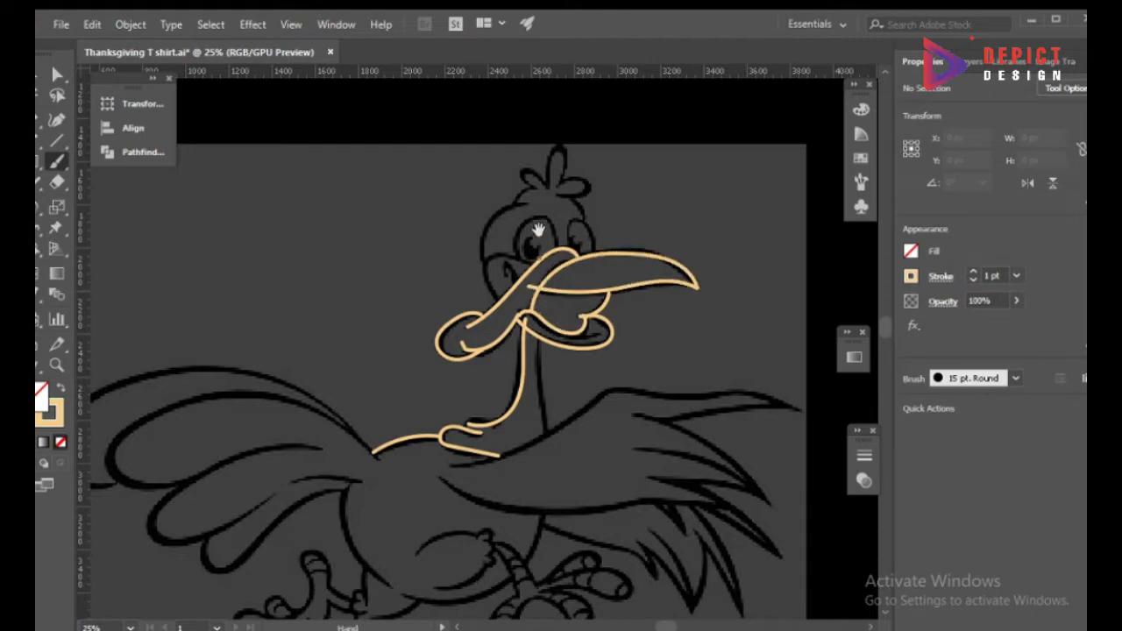
left_click_drag(539, 230, 507, 300)
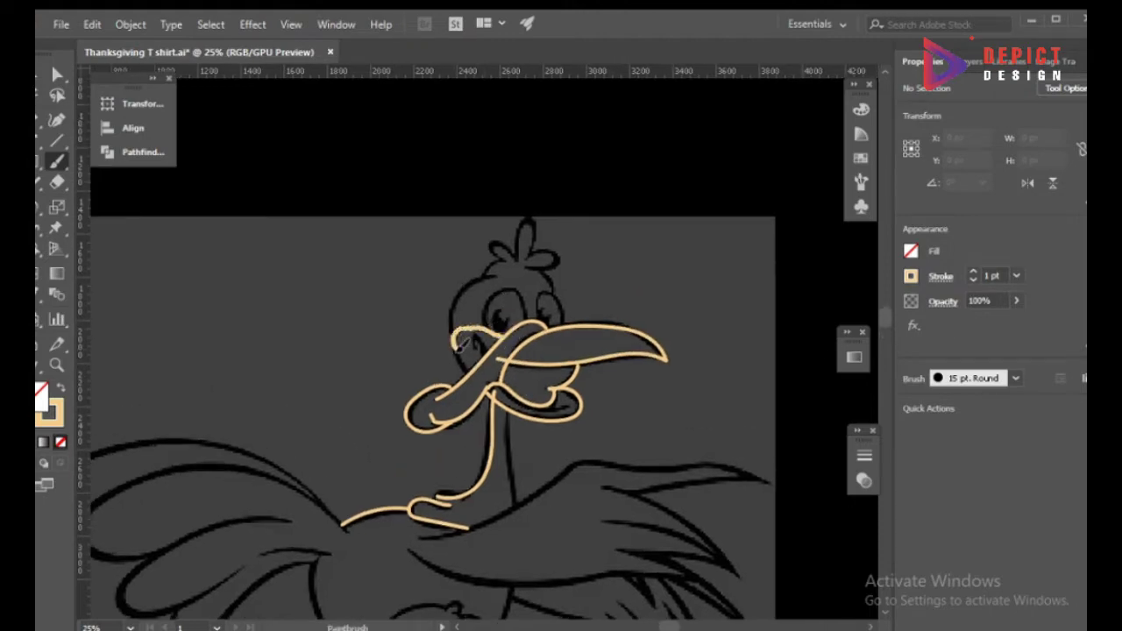
left_click_drag(456, 344, 454, 340)
mouse_move(502, 276)
left_mouse_down()
mouse_move(450, 302)
mouse_move(453, 340)
left_mouse_up()
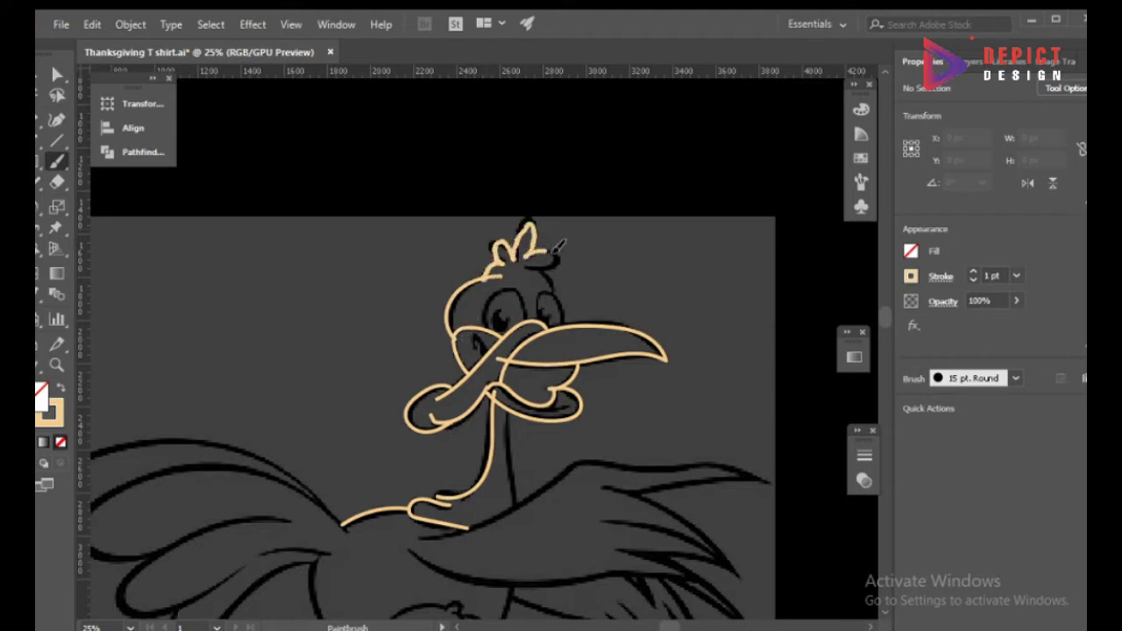
left_click_drag(555, 271, 551, 293)
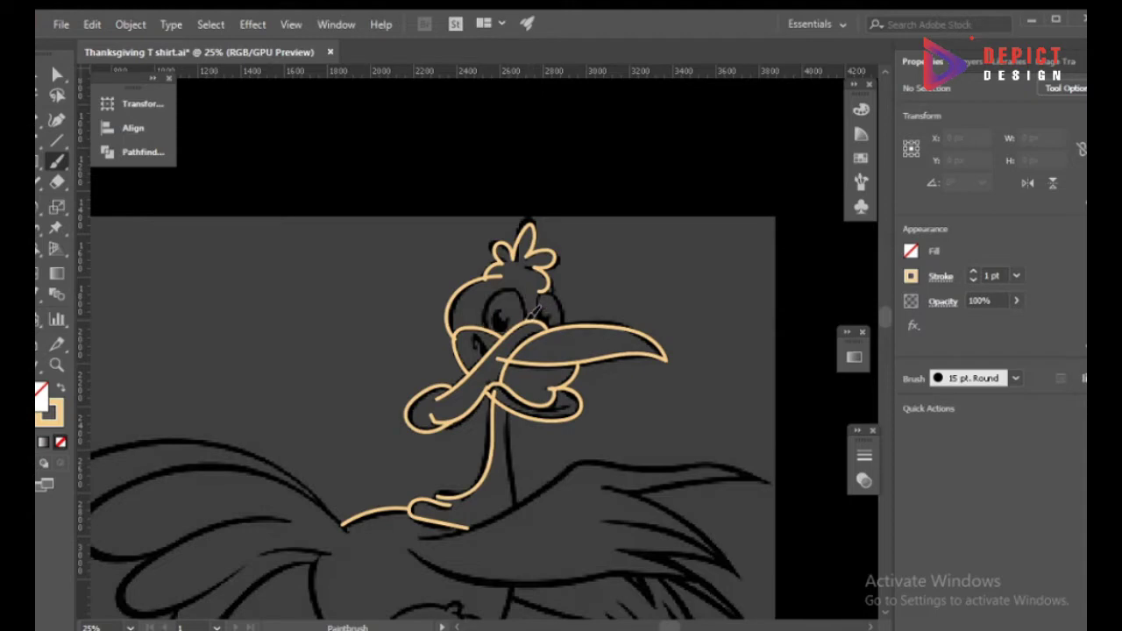
mouse_move(489, 311)
left_mouse_down()
mouse_move(544, 320)
mouse_move(553, 303)
left_mouse_up()
Trace the wing's top edge, tip and lower feather edges with cream strokes.
left_click_drag(455, 458, 433, 271)
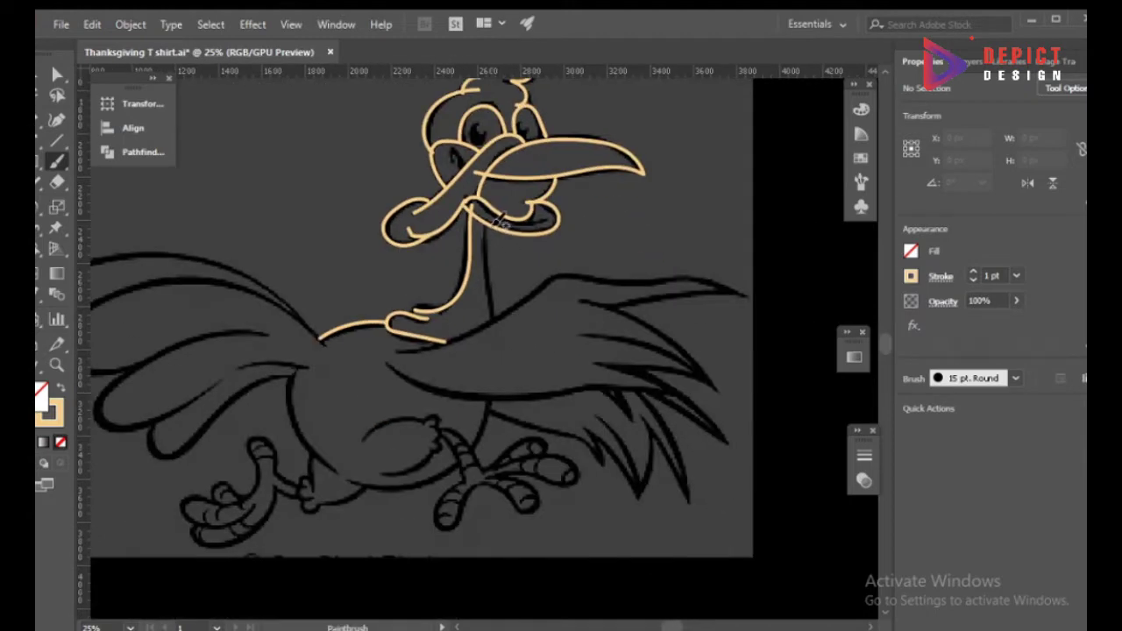
mouse_move(493, 229)
left_mouse_down()
mouse_move(487, 316)
mouse_move(507, 311)
left_mouse_up()
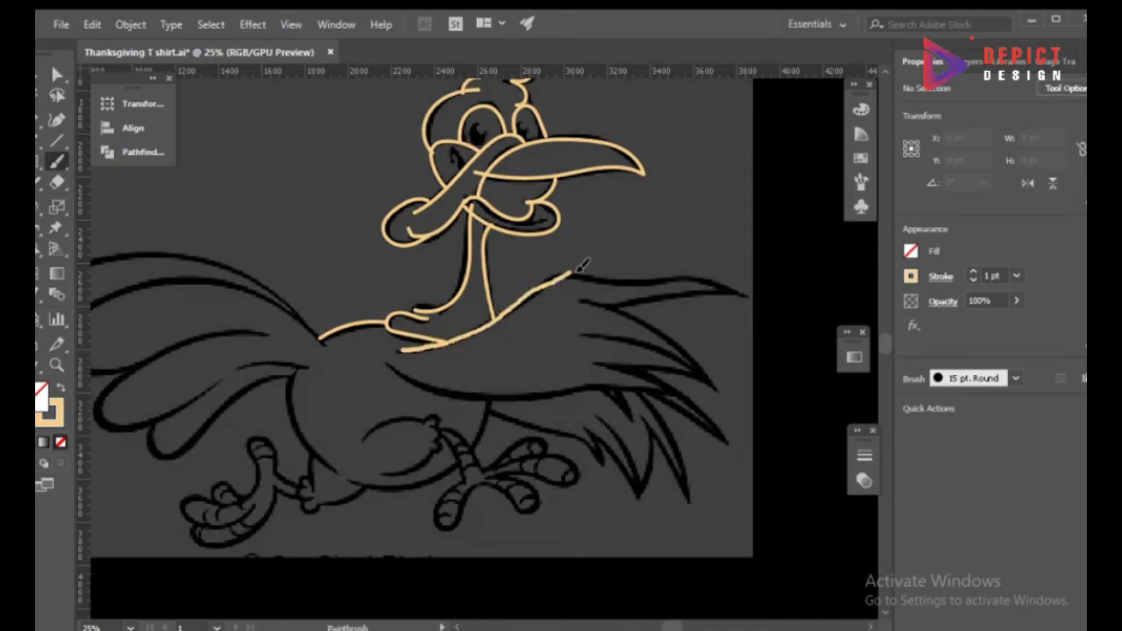
left_click_drag(576, 270, 672, 277)
left_click_drag(740, 287, 681, 292)
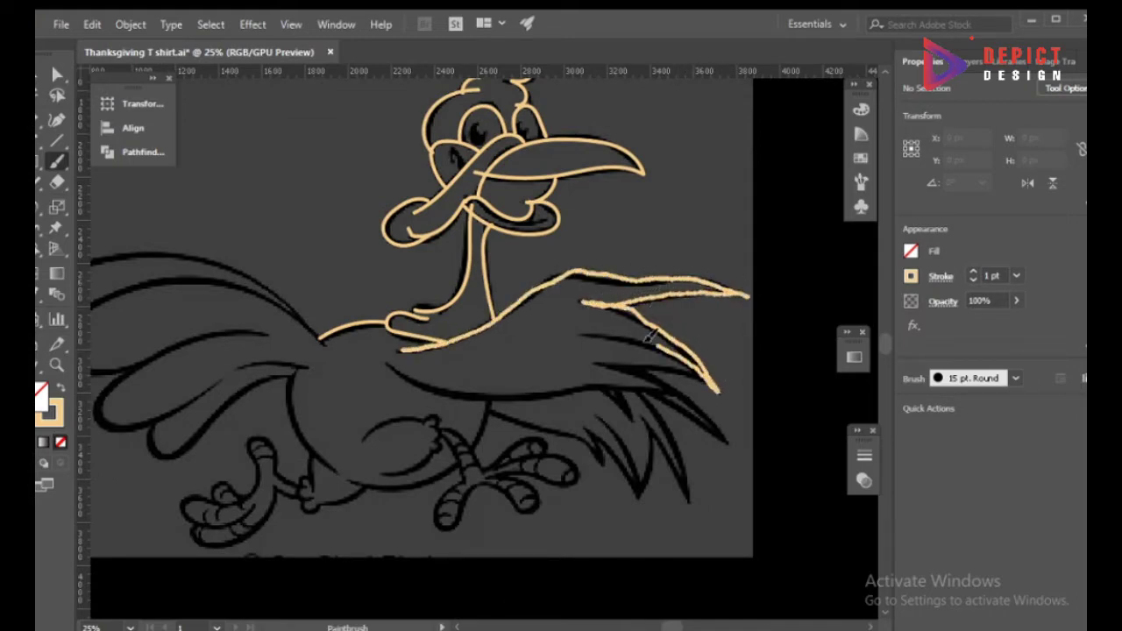
left_click_drag(714, 381, 579, 336)
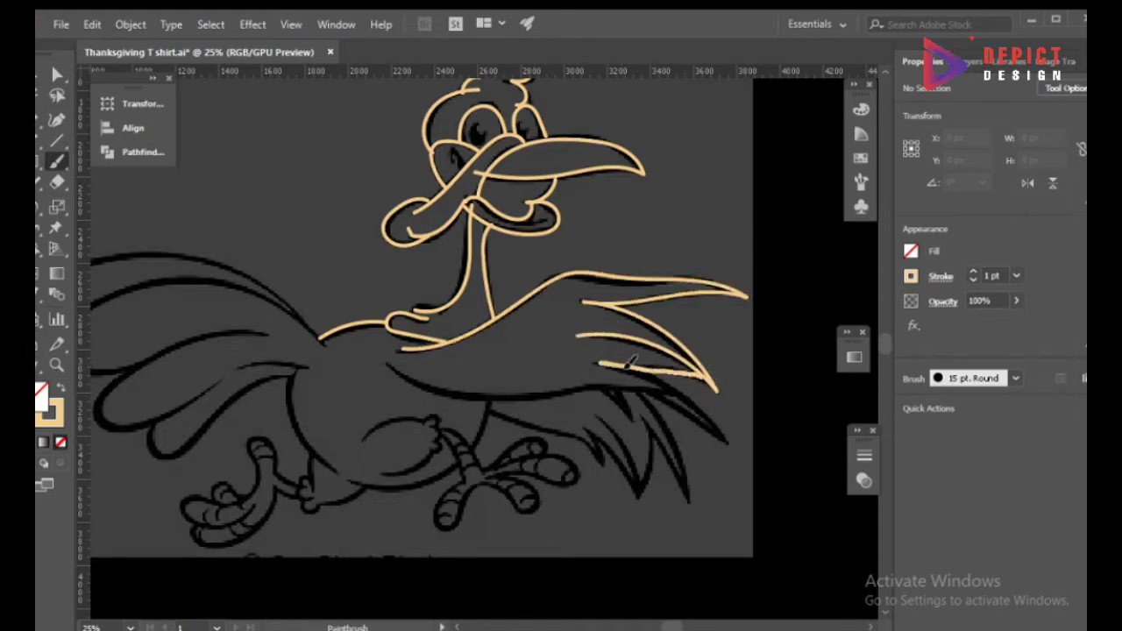
mouse_move(708, 376)
left_mouse_down()
mouse_move(609, 360)
mouse_move(705, 395)
mouse_move(627, 392)
left_mouse_up()
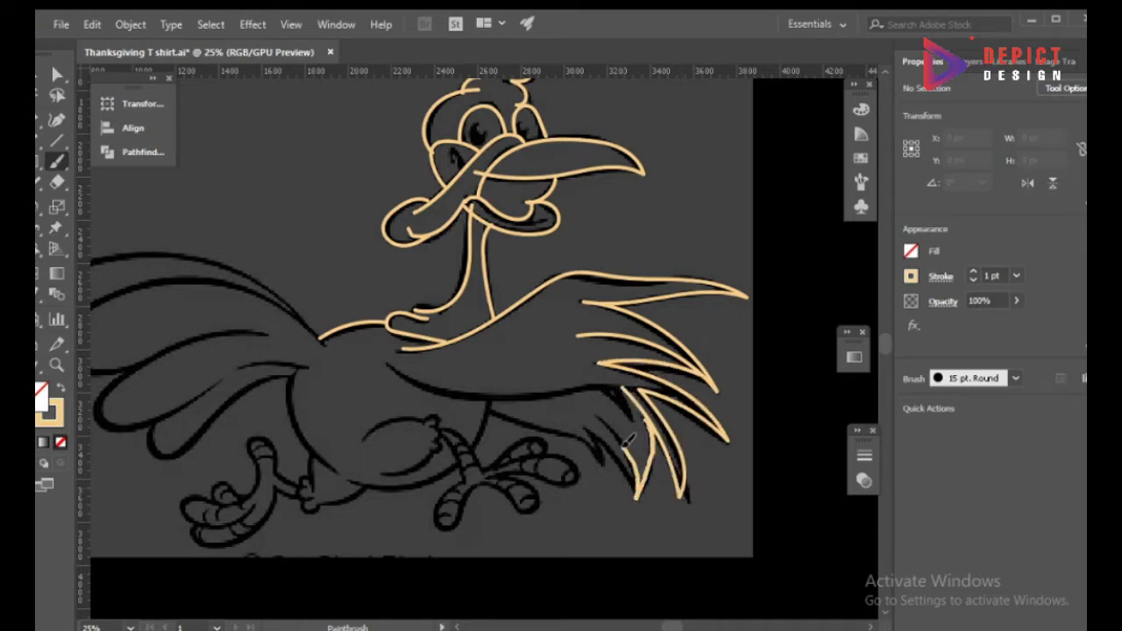
mouse_move(596, 420)
left_mouse_down()
mouse_move(638, 500)
mouse_move(487, 392)
left_mouse_up()
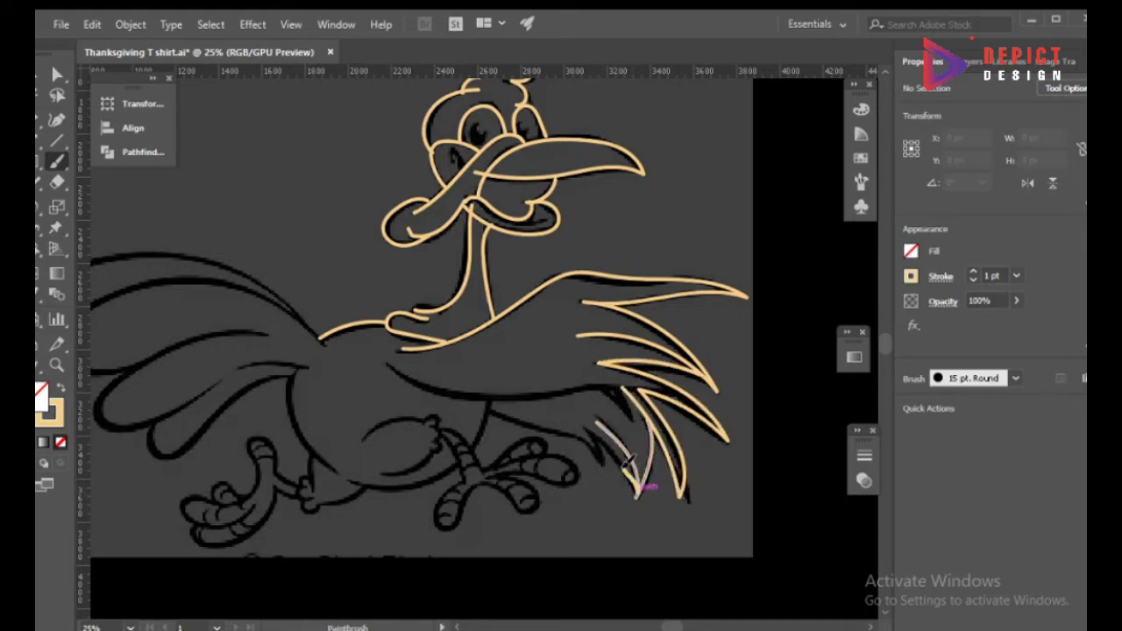
Trace the belly, back, and the right foot with its toes.
left_click_drag(383, 351, 640, 425)
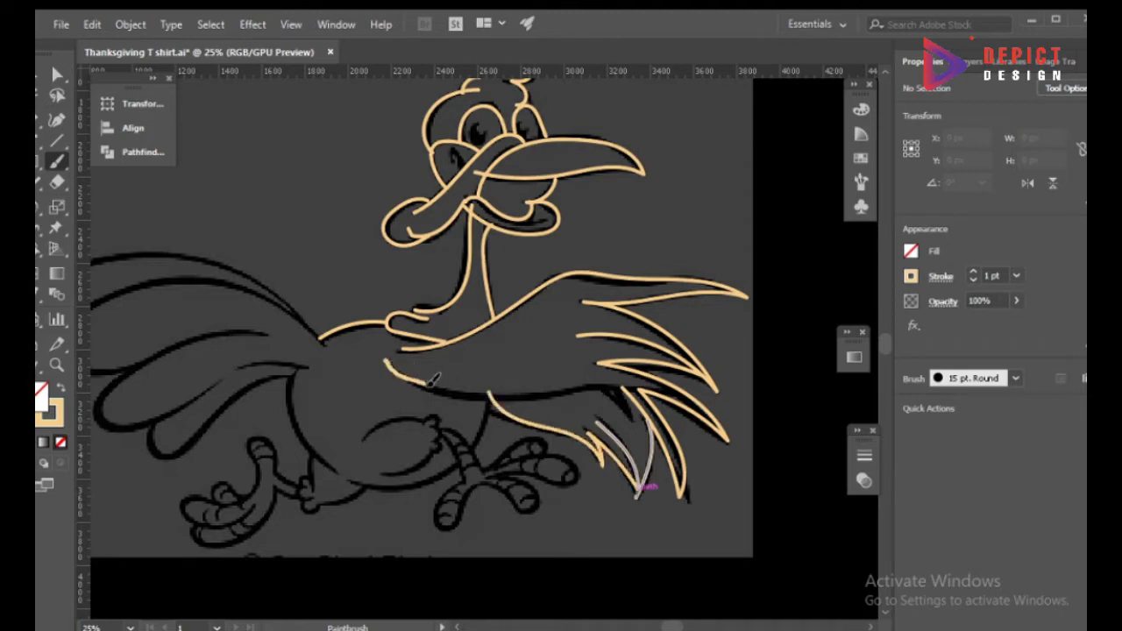
left_click_drag(443, 473, 484, 396)
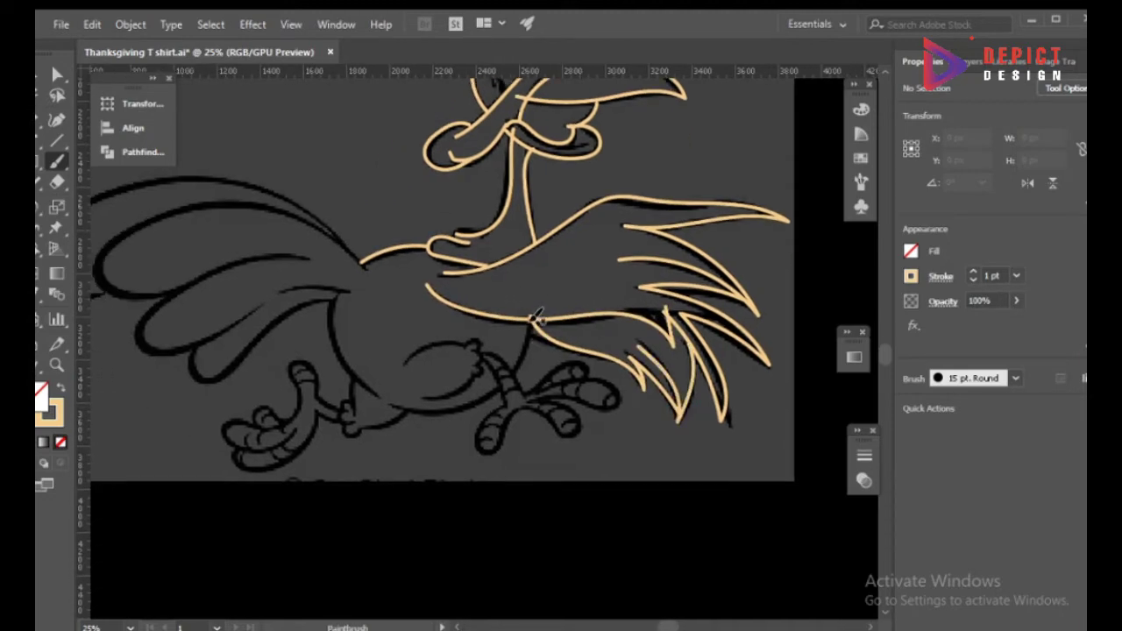
left_click_drag(530, 318, 513, 372)
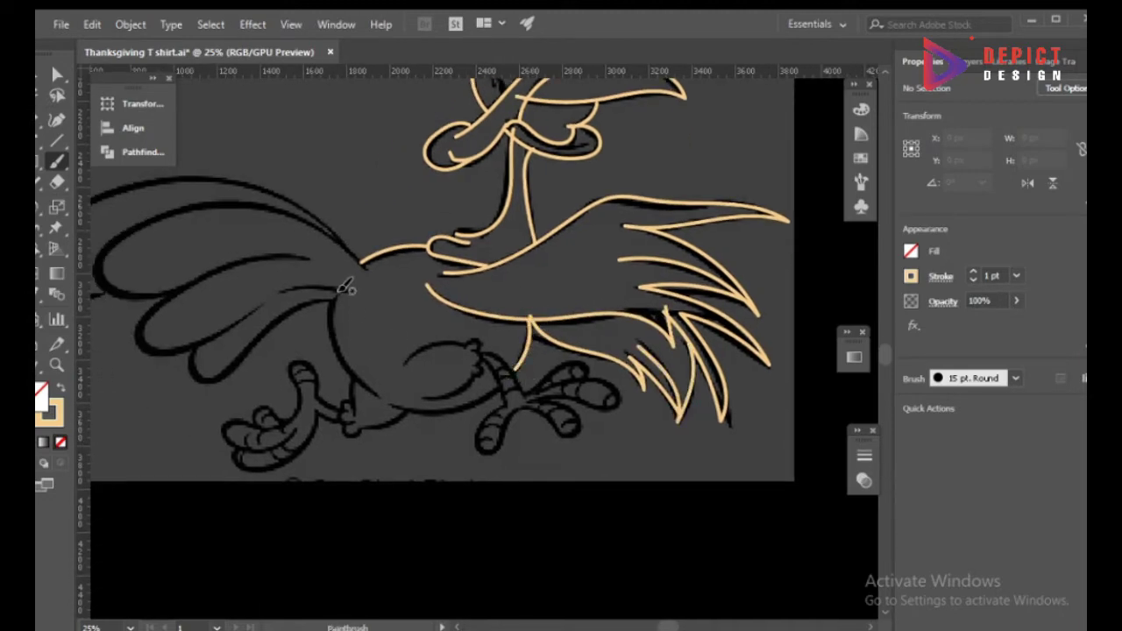
left_click_drag(333, 309, 391, 402)
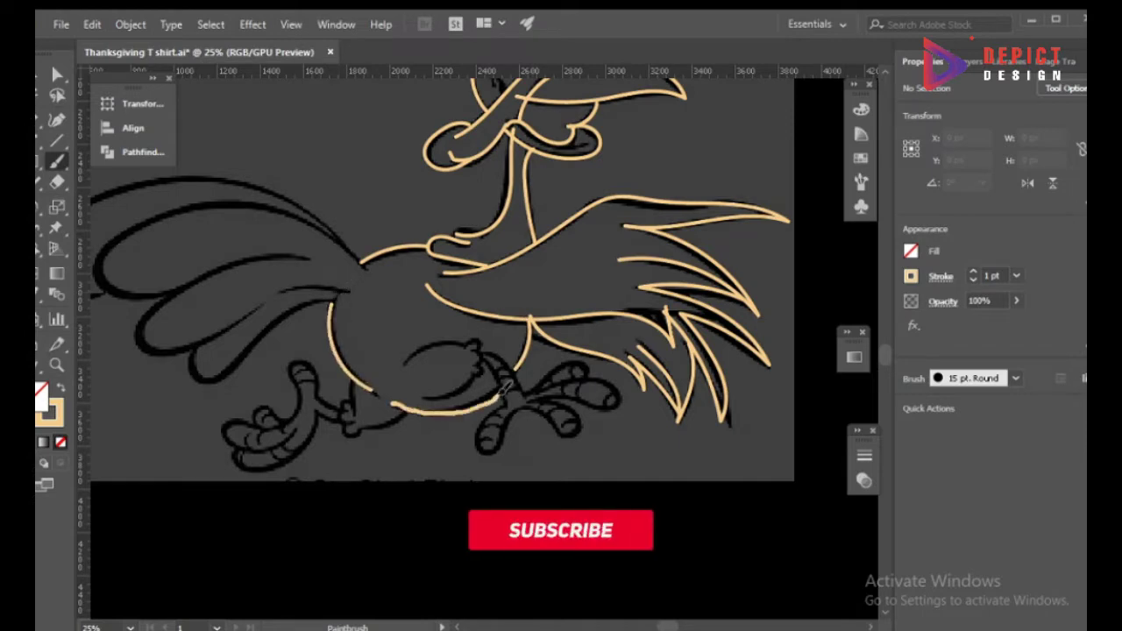
left_click_drag(388, 403, 507, 383)
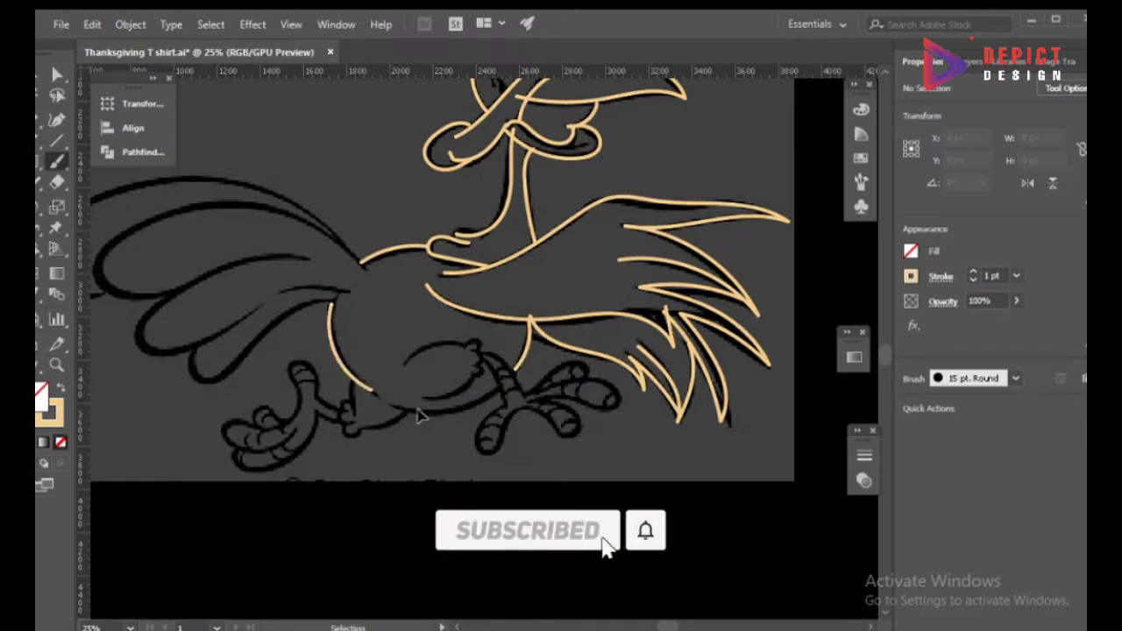
left_click_drag(404, 364, 487, 335)
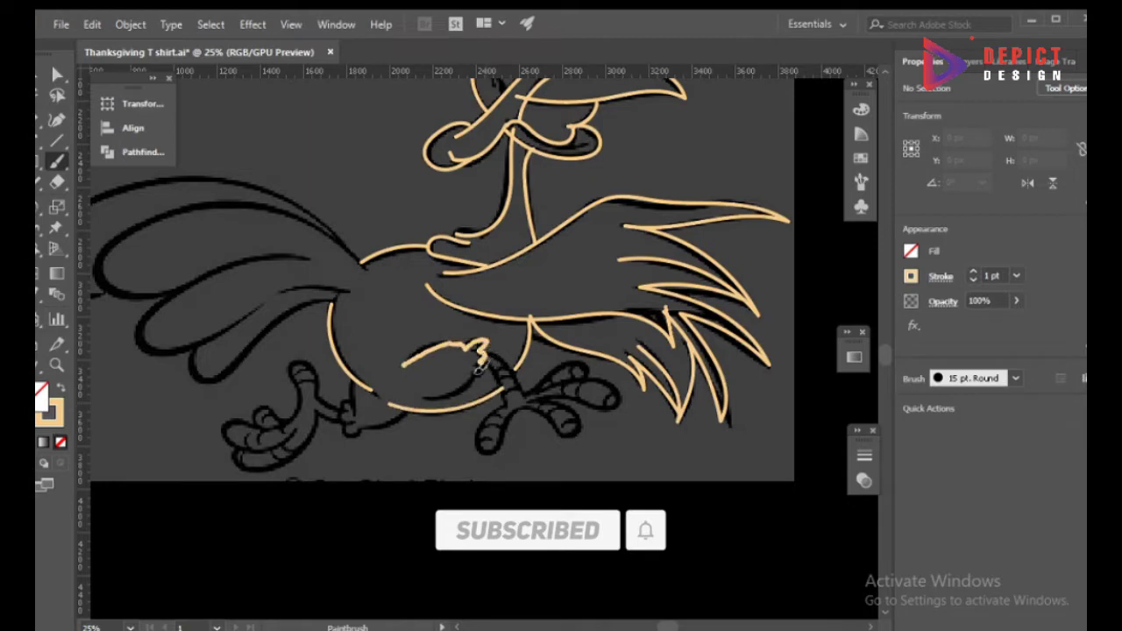
left_click_drag(426, 394, 491, 351)
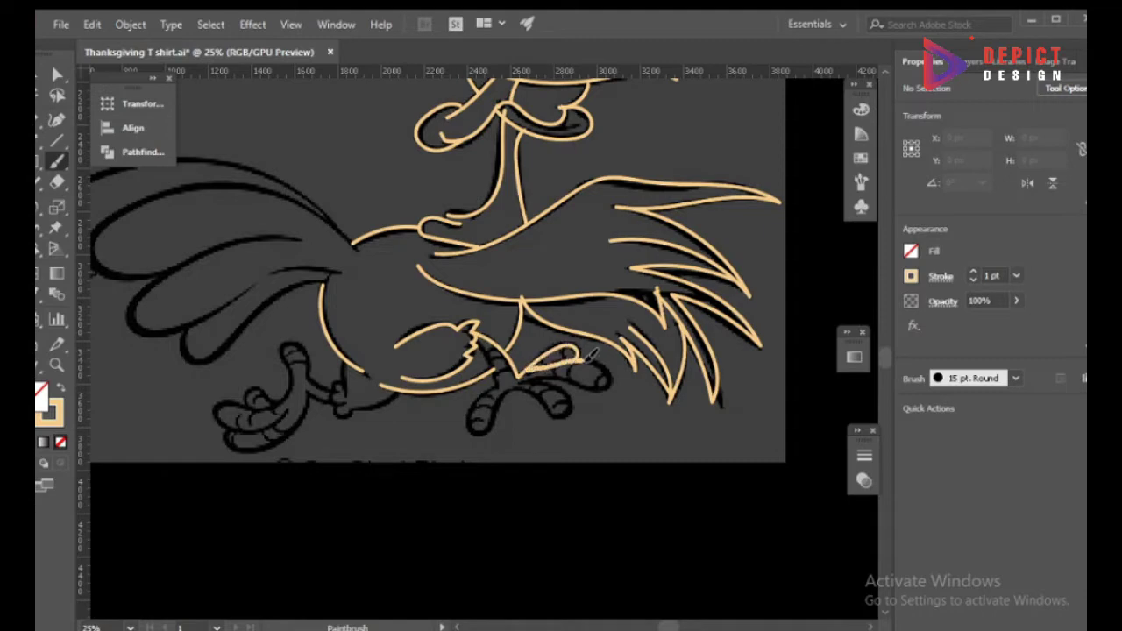
left_click_drag(531, 379, 541, 380)
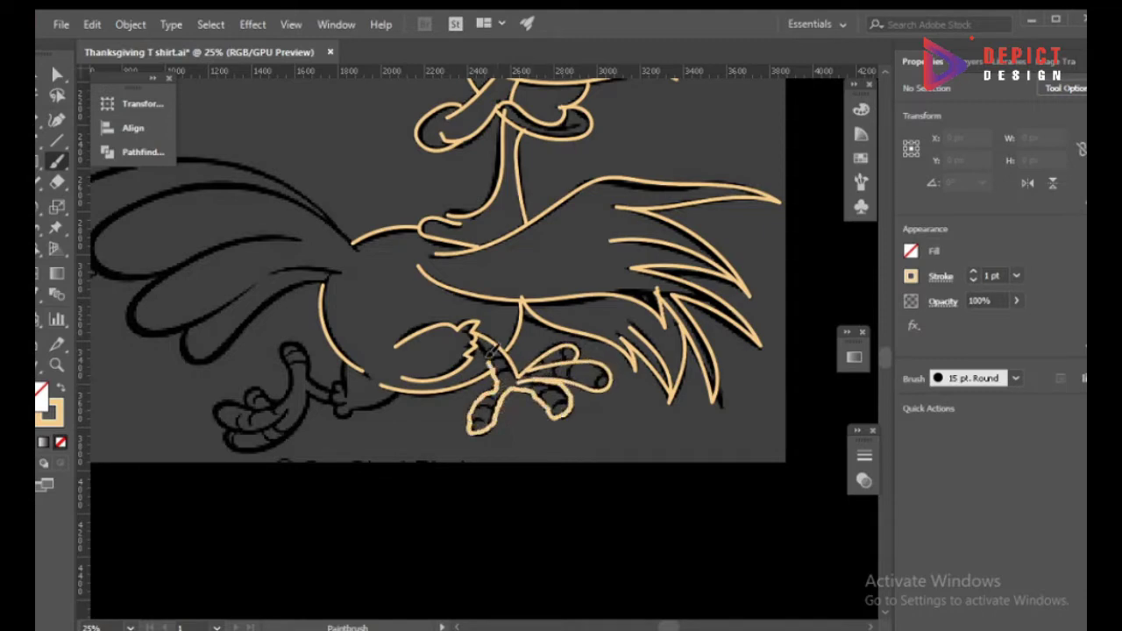
left_click_drag(490, 351, 519, 393)
Try the 5 pt. Round brush, then return to 15 pt. Round.
scroll(514, 388, "up", 1)
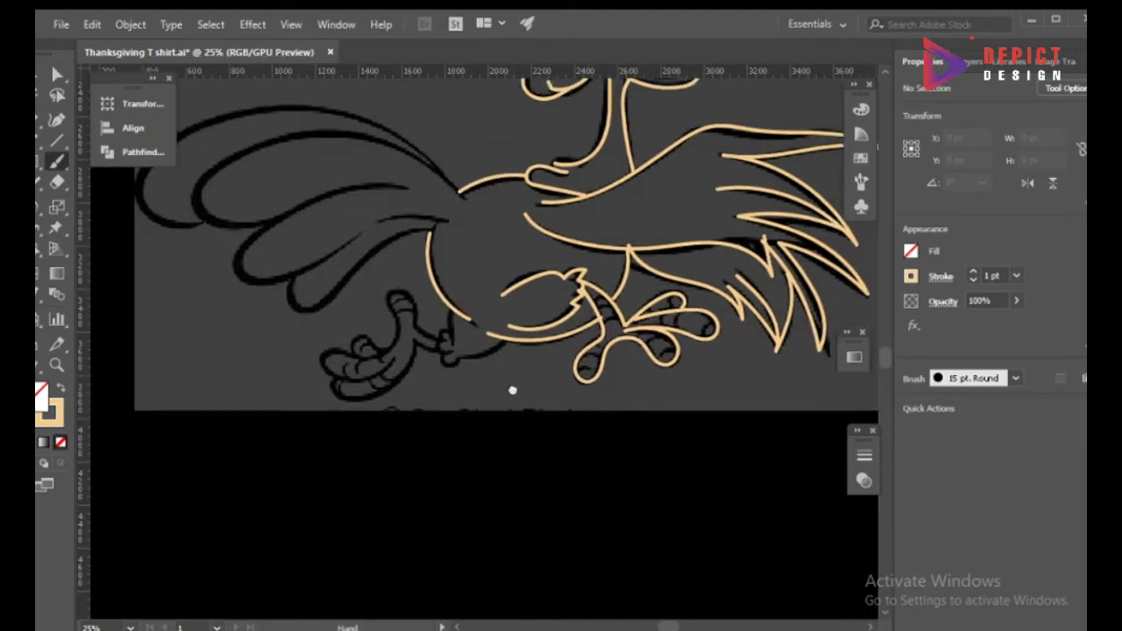
scroll(513, 412, "left", 4)
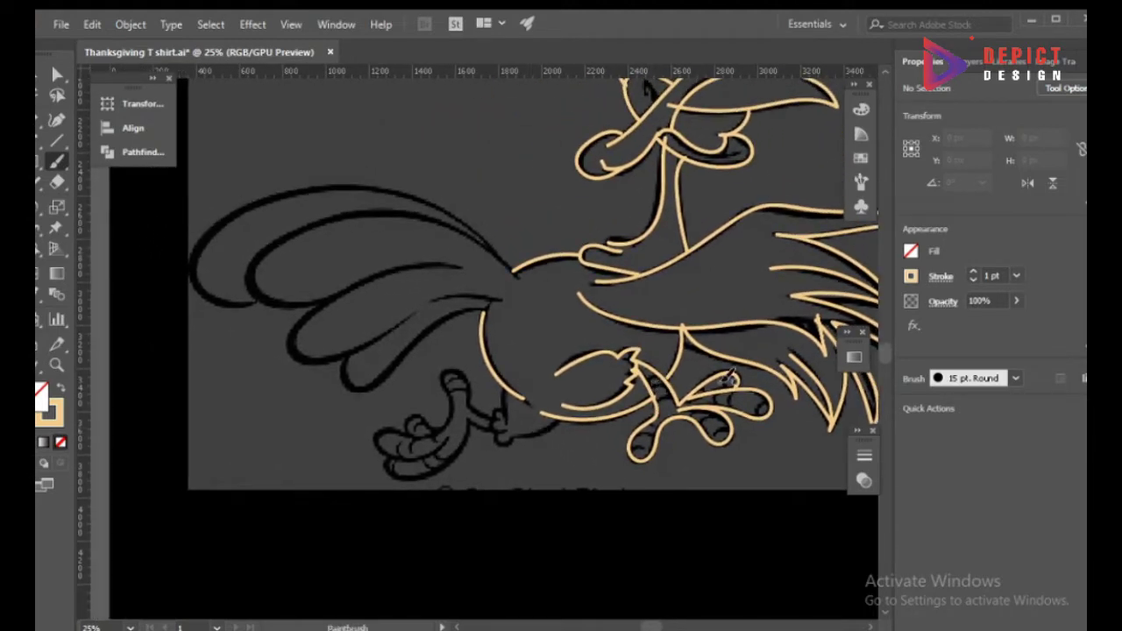
left_click(1015, 377)
left_click(863, 412)
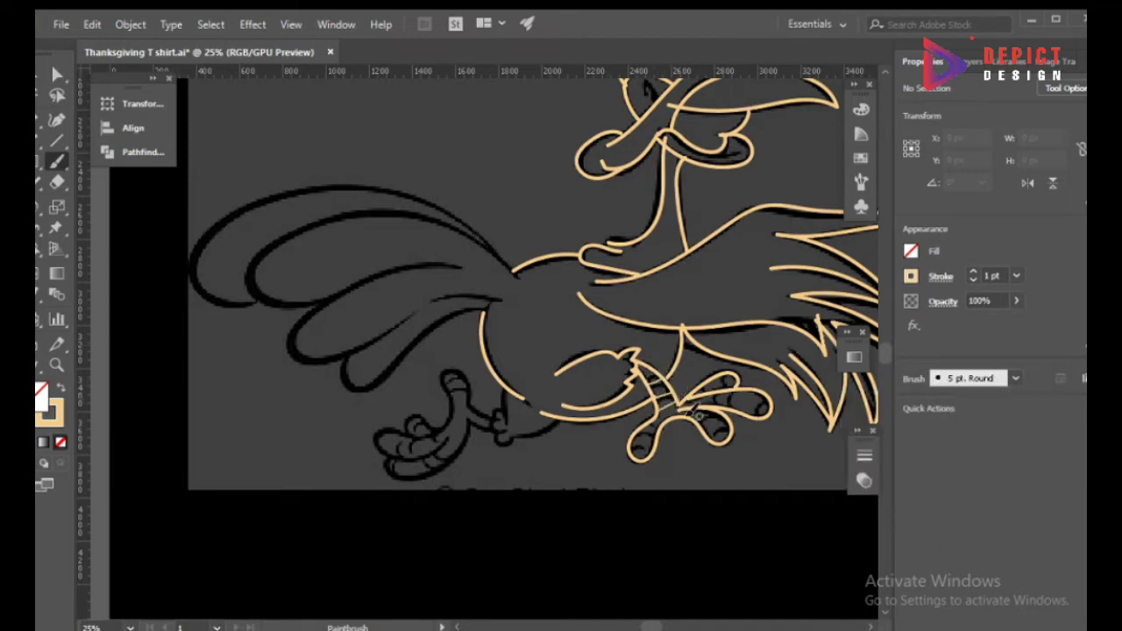
left_click(1014, 378)
left_click(894, 412)
scroll(433, 380, "up", 1)
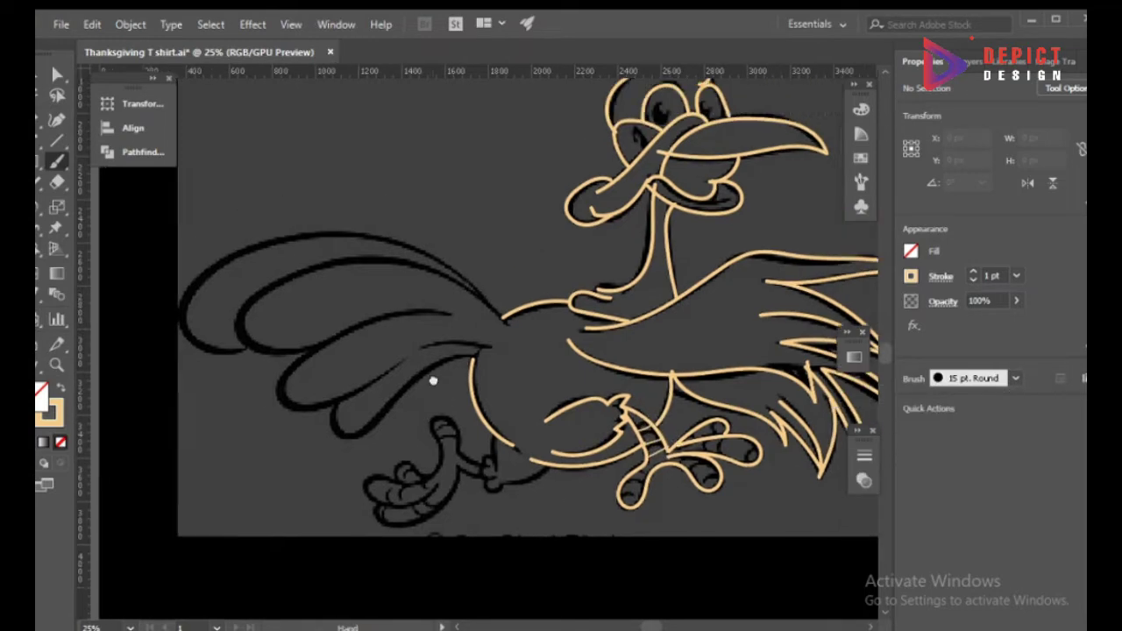
Trace the lower body edge and the lower, top and inner tail feathers.
mouse_move(433, 380)
left_mouse_down()
mouse_move(469, 393)
mouse_move(388, 409)
left_mouse_up()
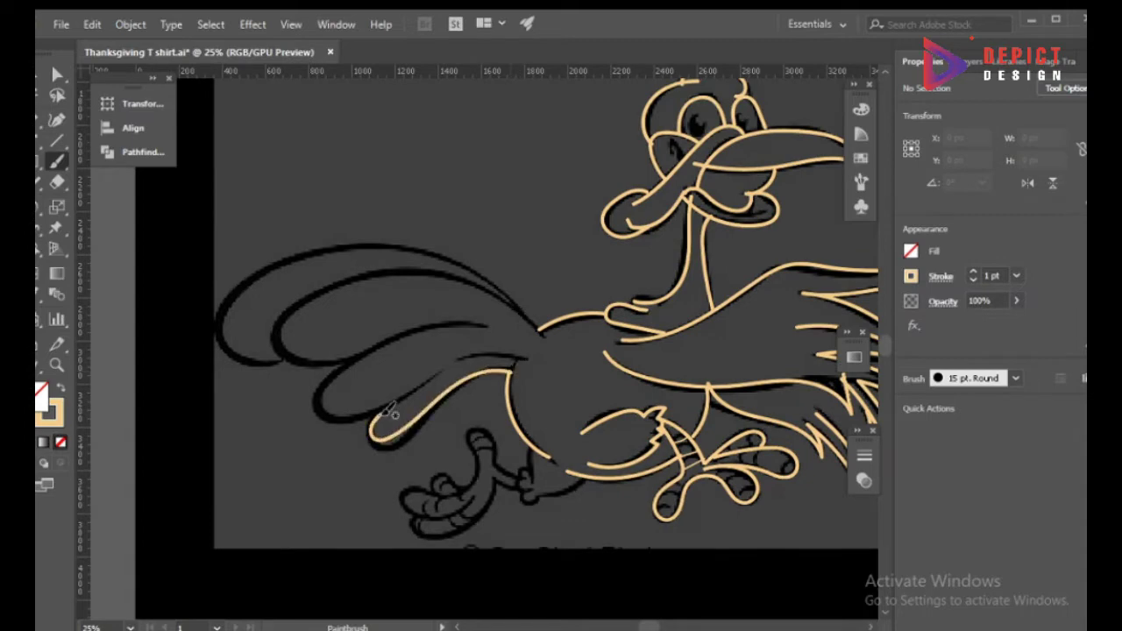
key("ctrl+z")
mouse_move(516, 372)
left_mouse_down()
mouse_move(447, 392)
mouse_move(373, 443)
left_mouse_up()
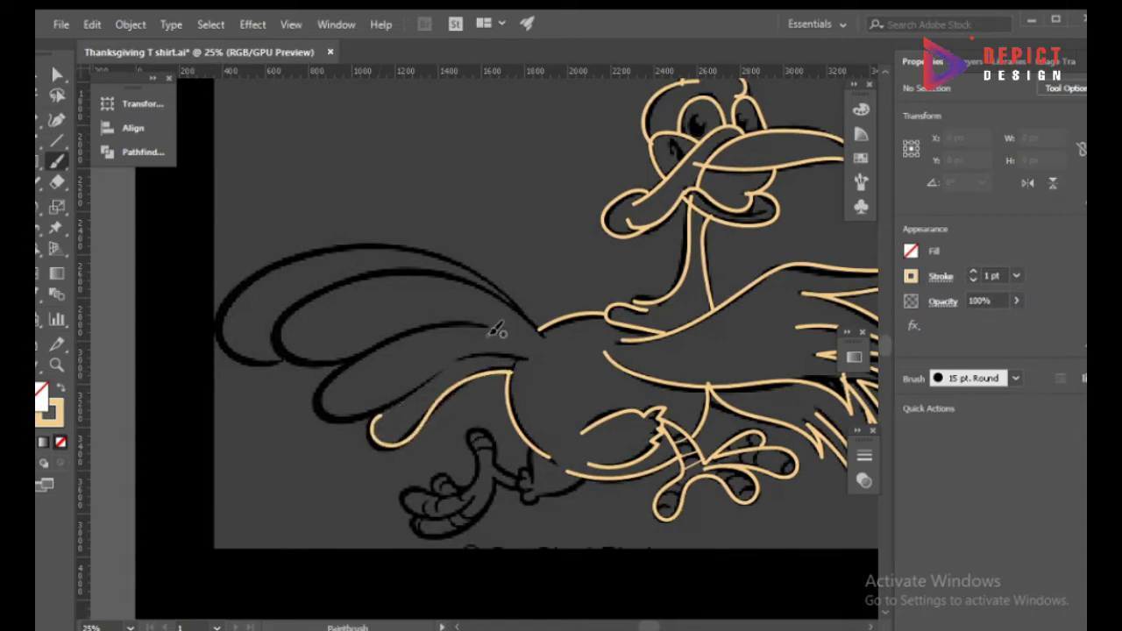
mouse_move(487, 326)
left_mouse_down()
mouse_move(322, 393)
mouse_move(399, 417)
mouse_move(439, 375)
mouse_move(539, 372)
left_mouse_up()
left_click_drag(329, 316, 372, 354)
mouse_move(585, 372)
left_mouse_down()
mouse_move(514, 306)
mouse_move(363, 275)
mouse_move(261, 331)
mouse_move(309, 399)
mouse_move(338, 399)
left_mouse_up()
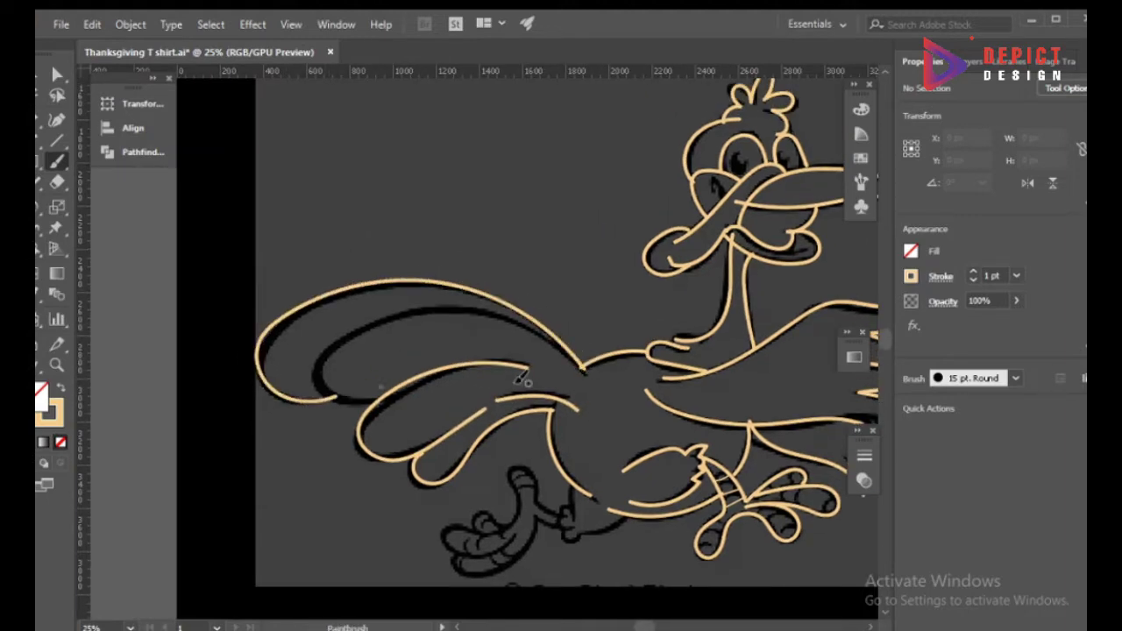
mouse_move(586, 366)
left_mouse_down()
mouse_move(513, 308)
mouse_move(391, 303)
mouse_move(324, 355)
left_mouse_up()
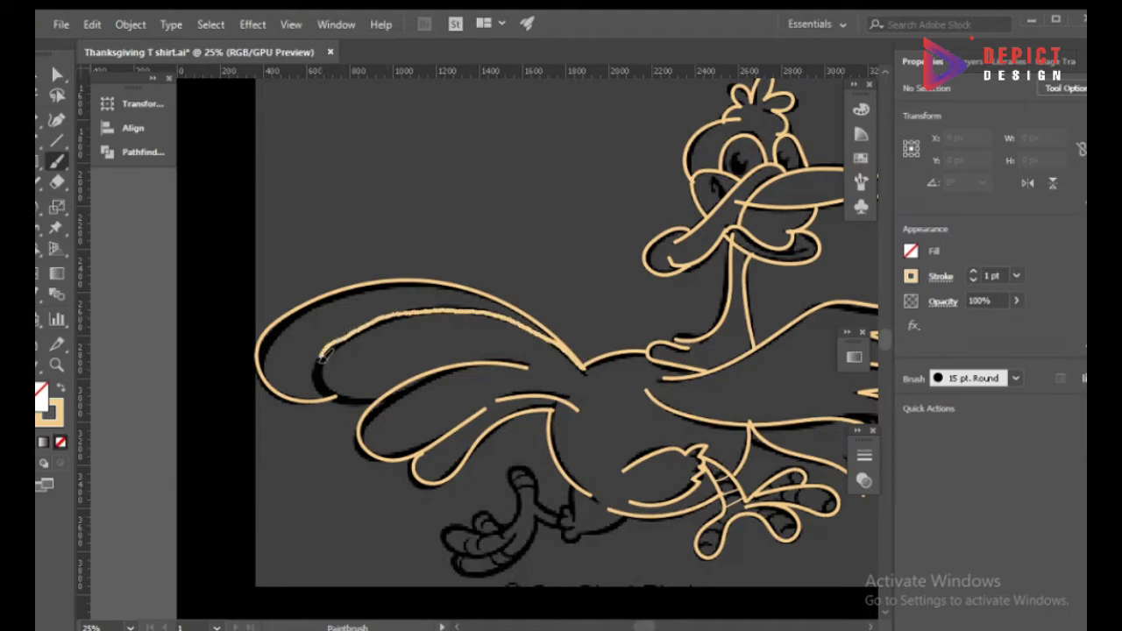
Trace the left leg and foot, undoing misdrawn toe strokes.
left_click_drag(488, 468, 456, 393)
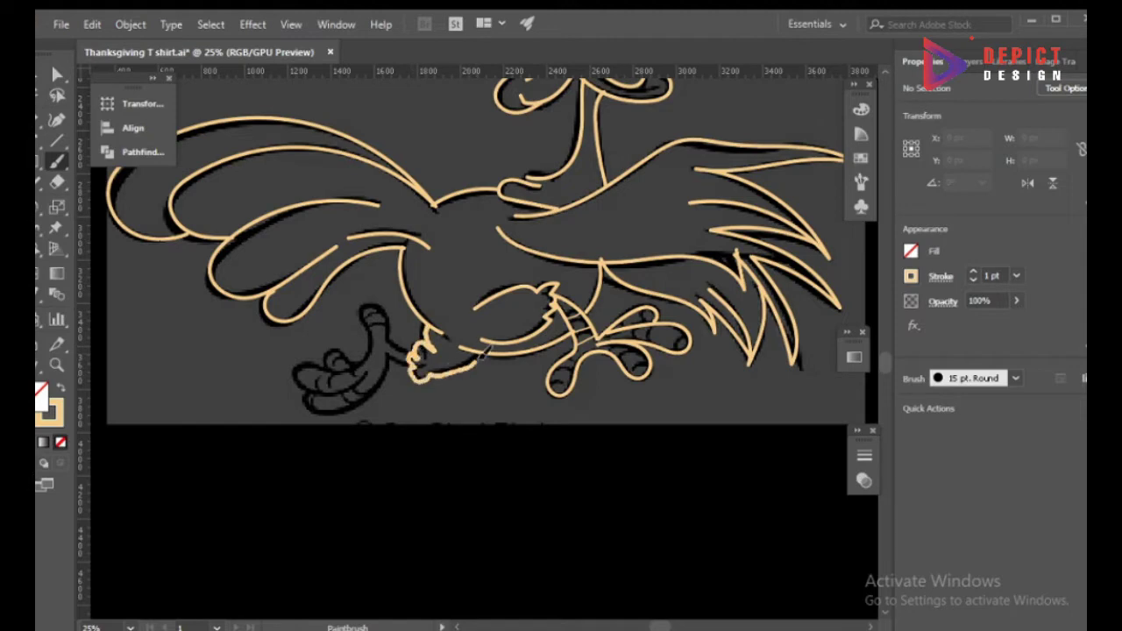
key("ctrl+z")
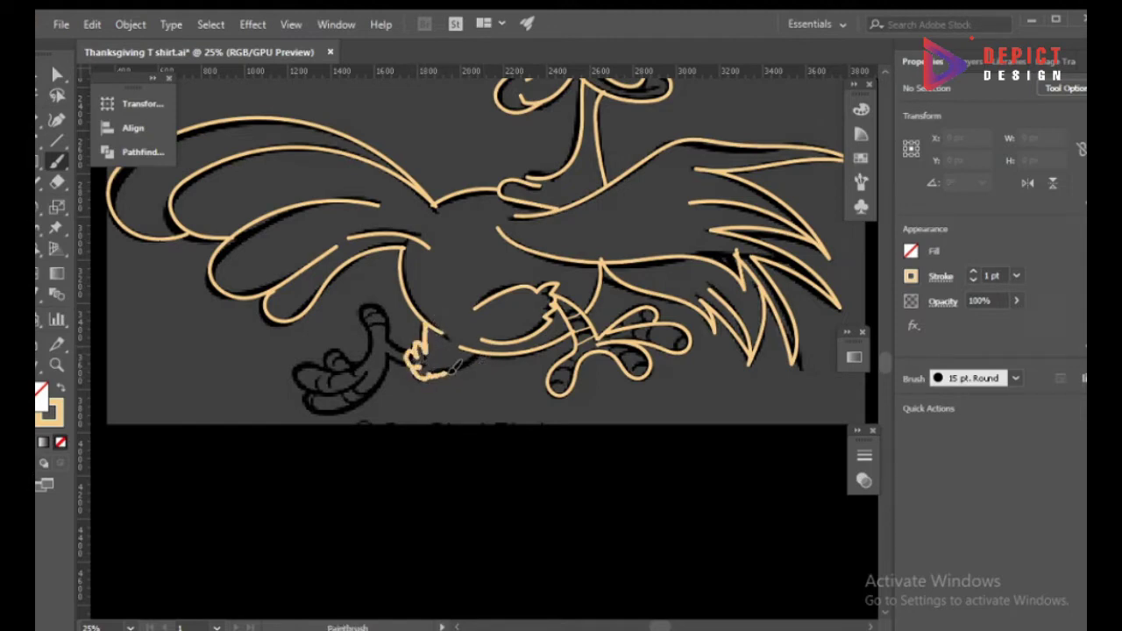
left_click_drag(453, 366, 480, 352)
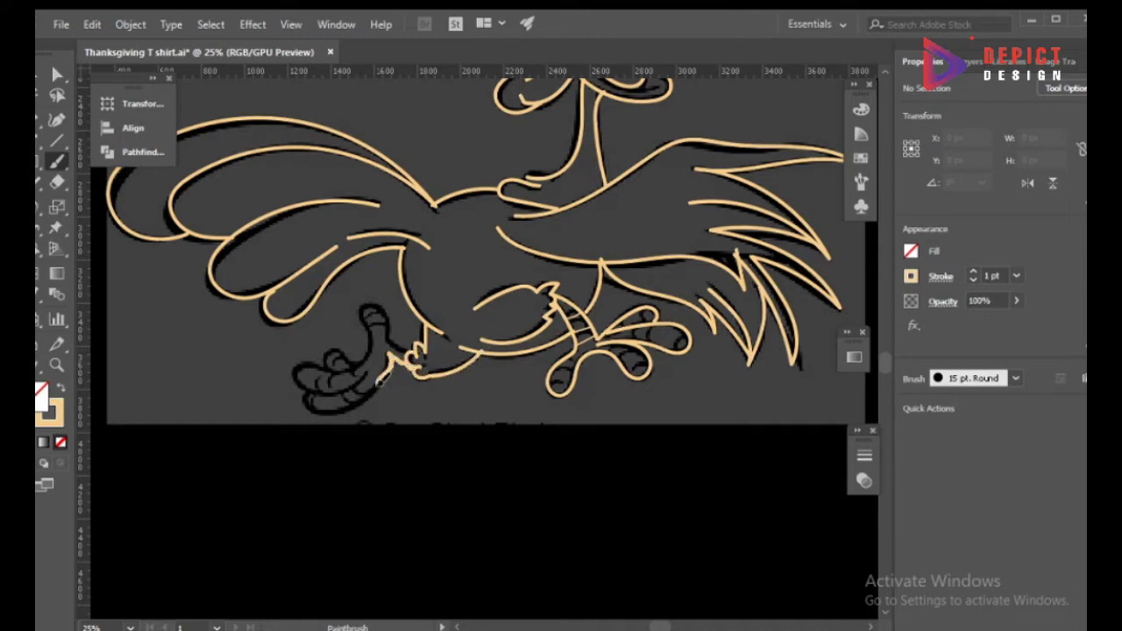
mouse_move(349, 389)
left_mouse_down()
mouse_move(370, 371)
mouse_move(321, 387)
mouse_move(341, 372)
left_mouse_up()
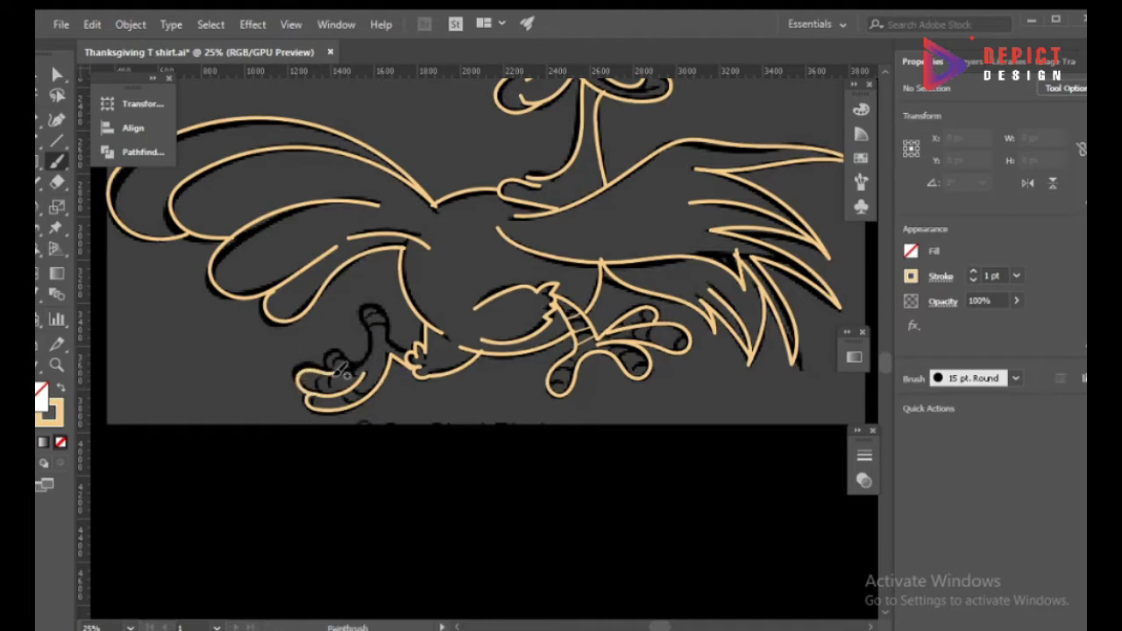
key("ctrl+z")
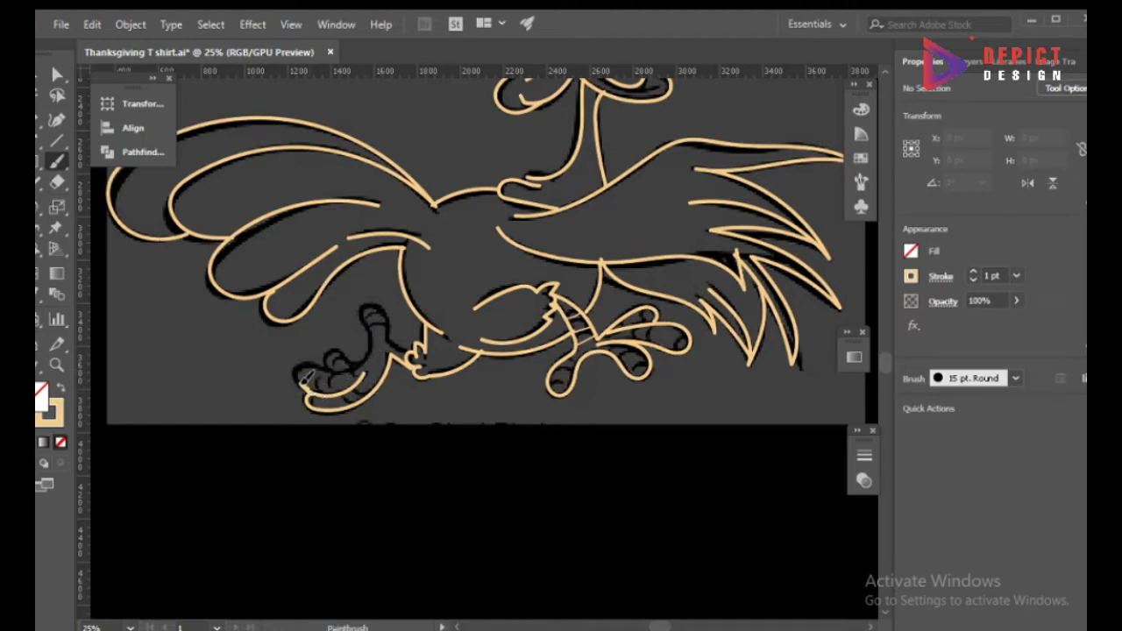
left_click_drag(296, 376, 336, 350)
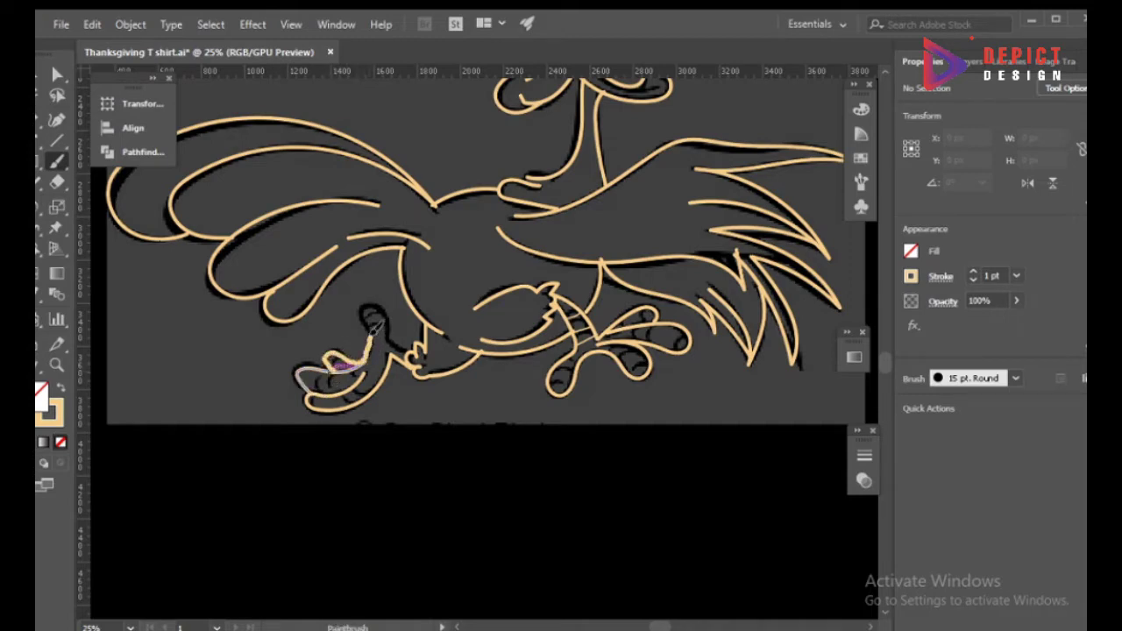
key("ctrl+z")
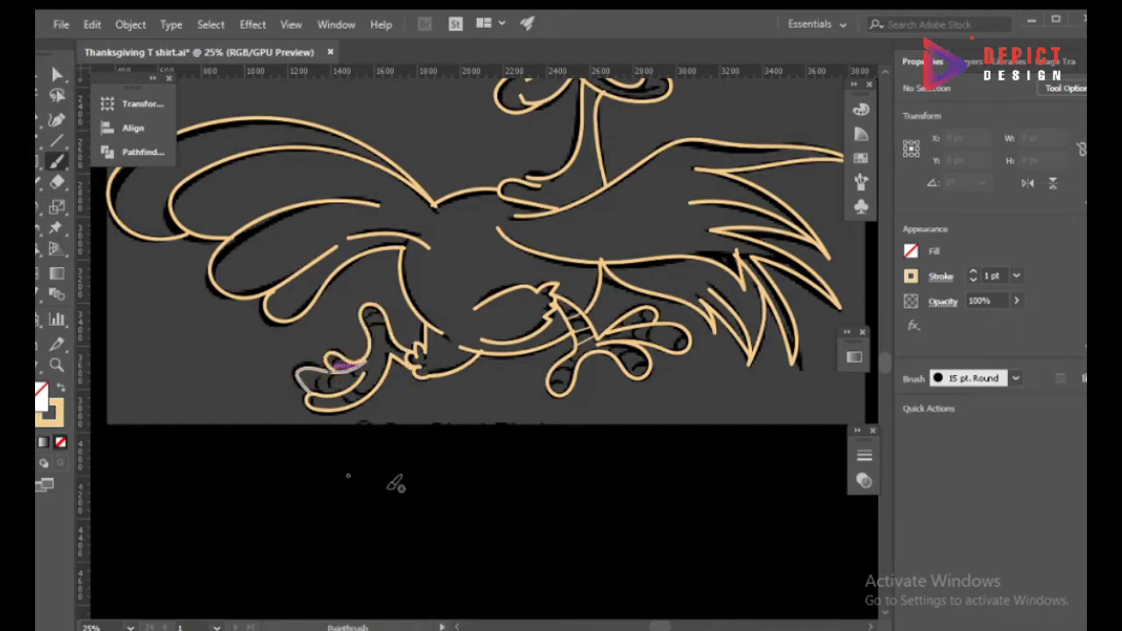
Zoom into the head and draw pupils in both eyes.
scroll(395, 484, "up", 3)
key("ctrl+plus")
key("ctrl+plus")
key("ctrl+plus")
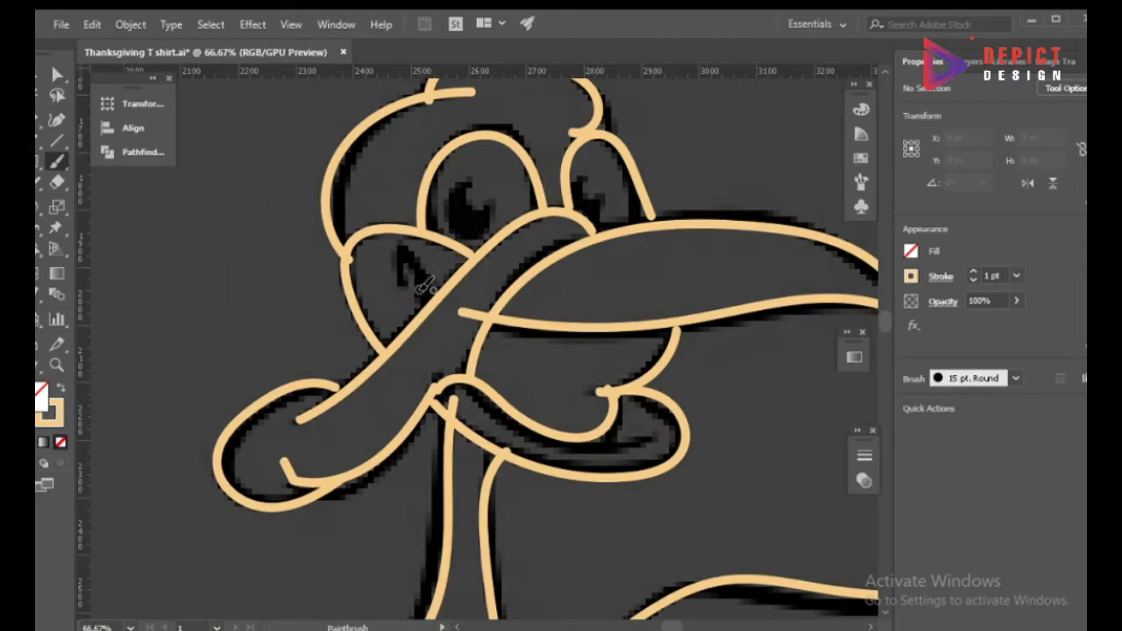
left_click_drag(404, 280, 436, 305)
left_click_drag(463, 180, 500, 200)
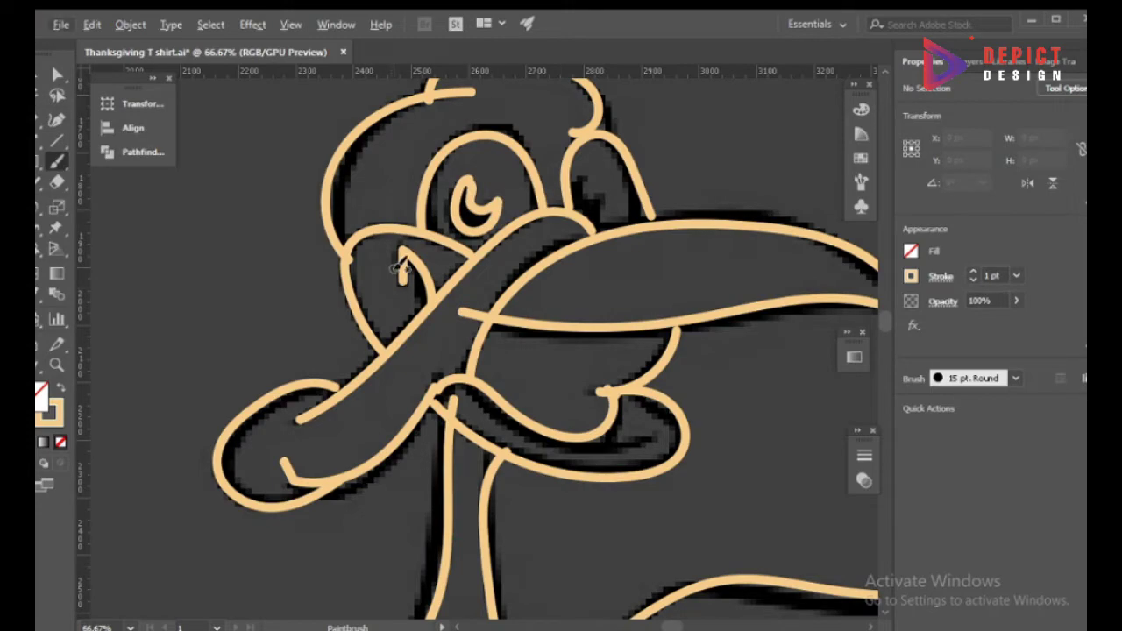
left_click_drag(585, 173, 605, 203)
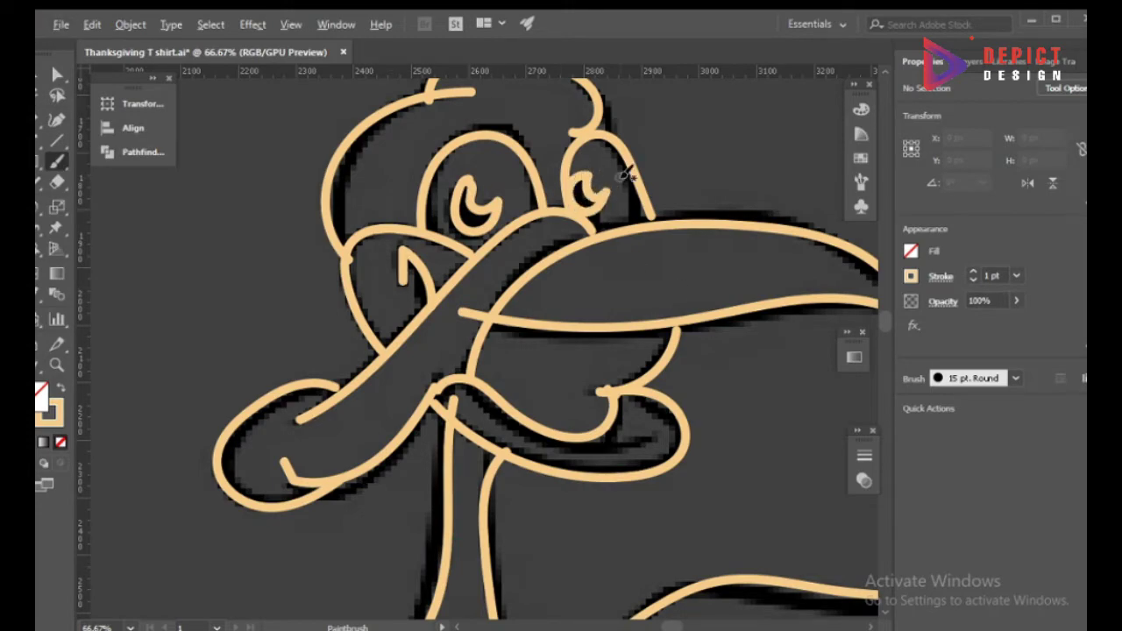
scroll(625, 173, "down", 2)
scroll(570, 210, "down", 2)
scroll(544, 237, "down", 1)
scroll(541, 241, "up", 2)
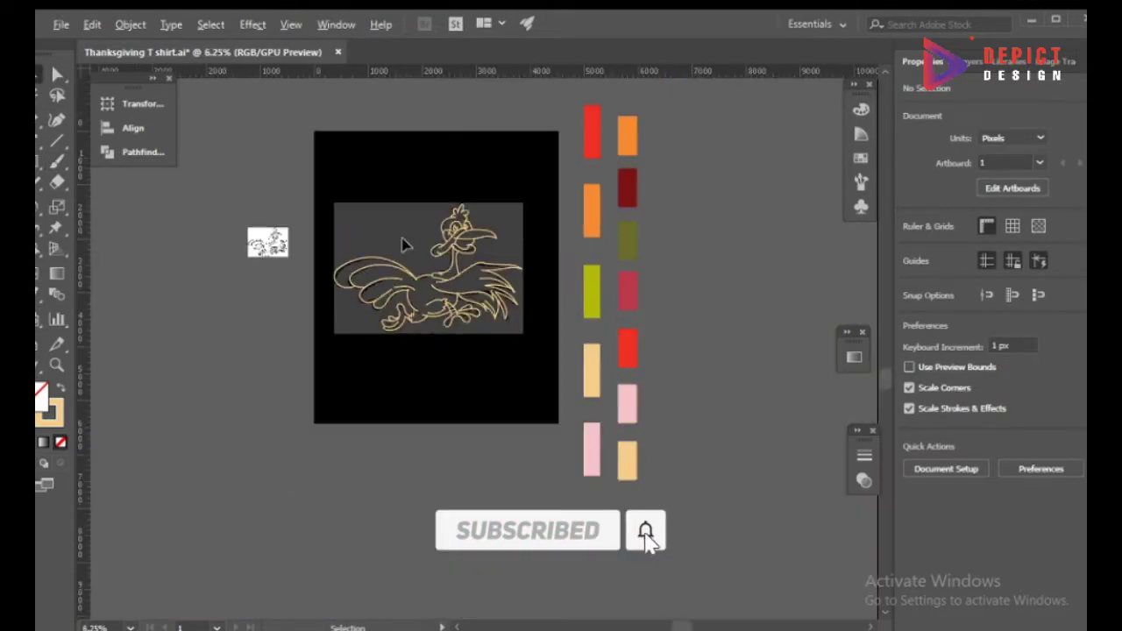
Drag outline anchors near the wing so adjoining strokes meet without gaps.
scroll(404, 245, "up", 2)
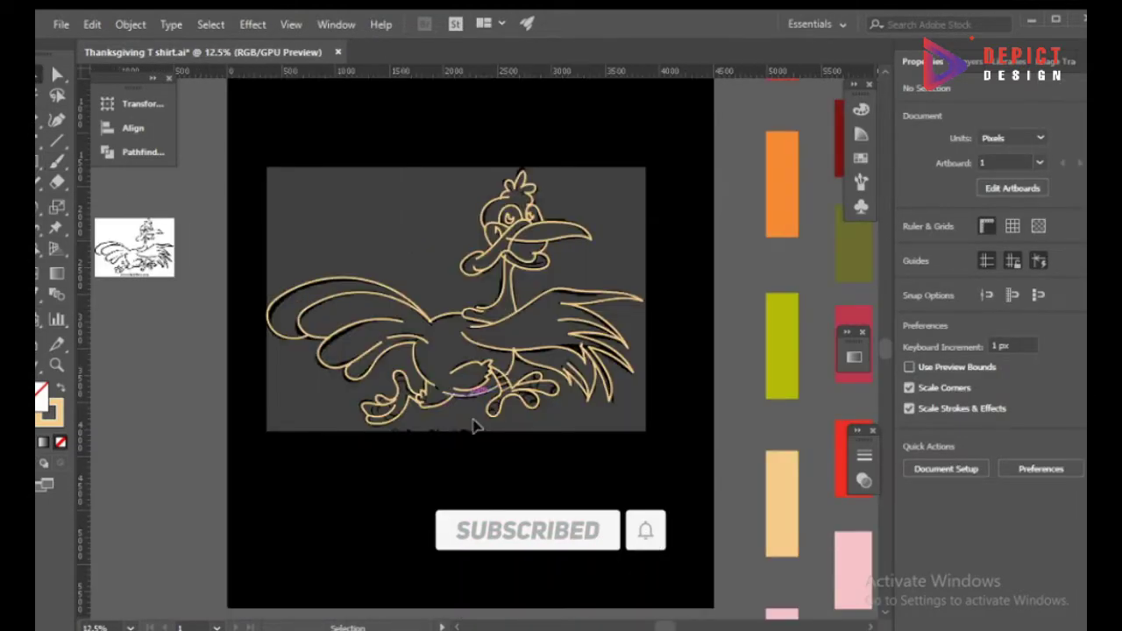
left_click(406, 359)
scroll(426, 325, "up", 7)
left_click_drag(526, 338, 510, 338)
scroll(459, 383, "down", 5)
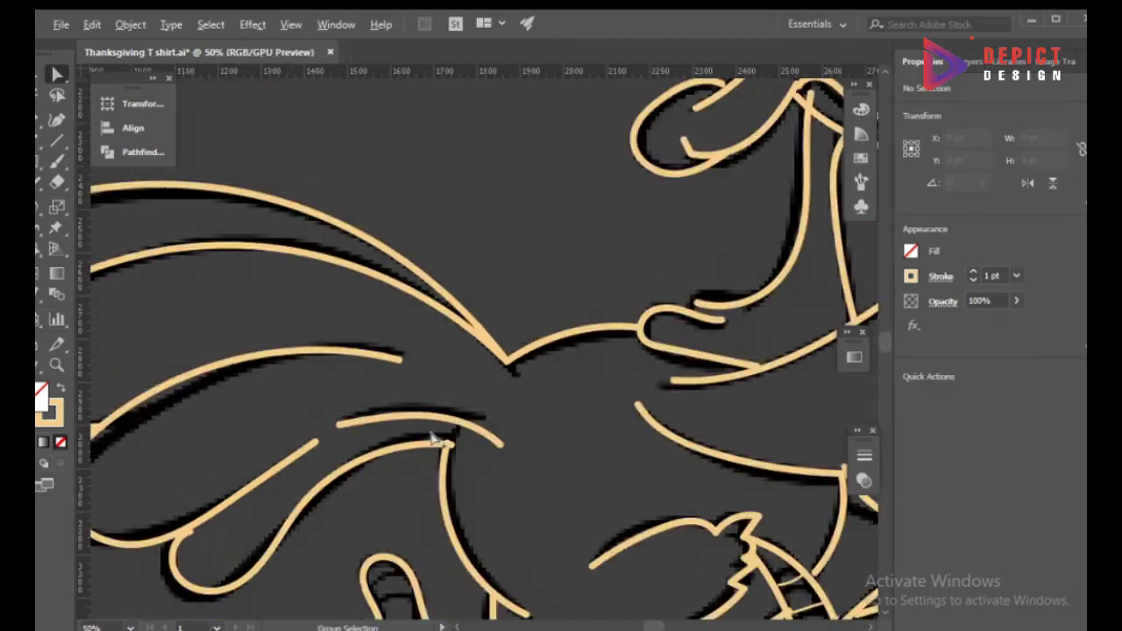
scroll(432, 440, "up", 5)
mouse_move(508, 446)
left_mouse_down()
mouse_move(494, 426)
mouse_move(481, 435)
mouse_move(491, 434)
left_mouse_up()
scroll(476, 501, "down", 5, "alt")
scroll(225, 464, "up", 5, "alt")
left_click(563, 453)
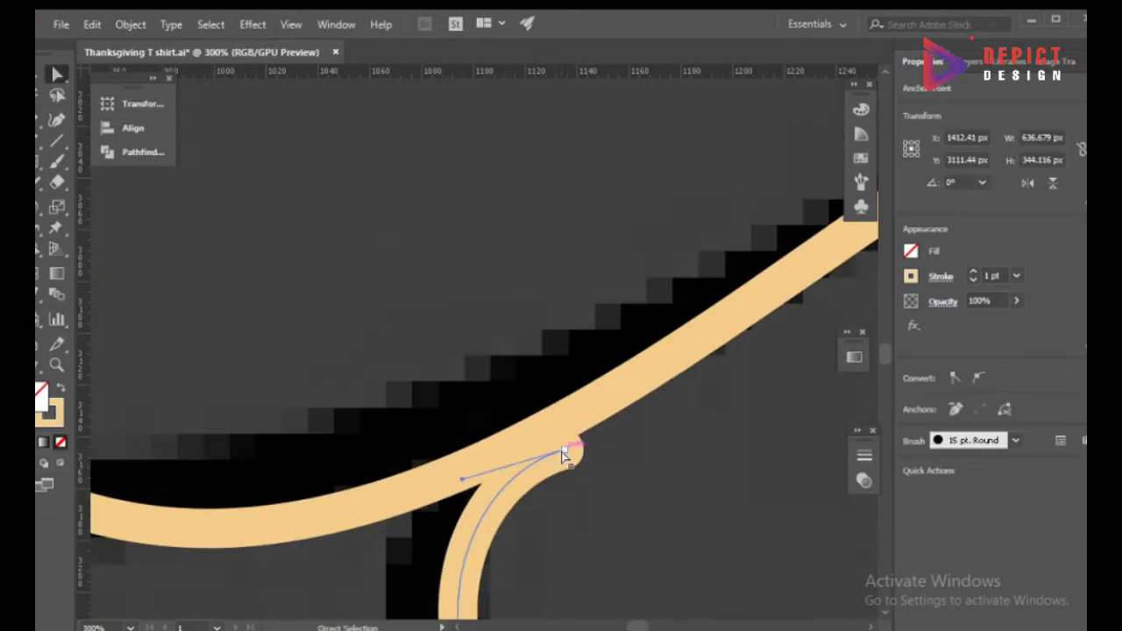
left_click_drag(564, 454, 556, 430)
scroll(459, 420, "down", 5, "alt")
scroll(546, 401, "up", 5, "alt")
Move anchors on the leg and foot outline onto neighbouring curves.
left_click(521, 395)
scroll(458, 422, "up", 1, "alt")
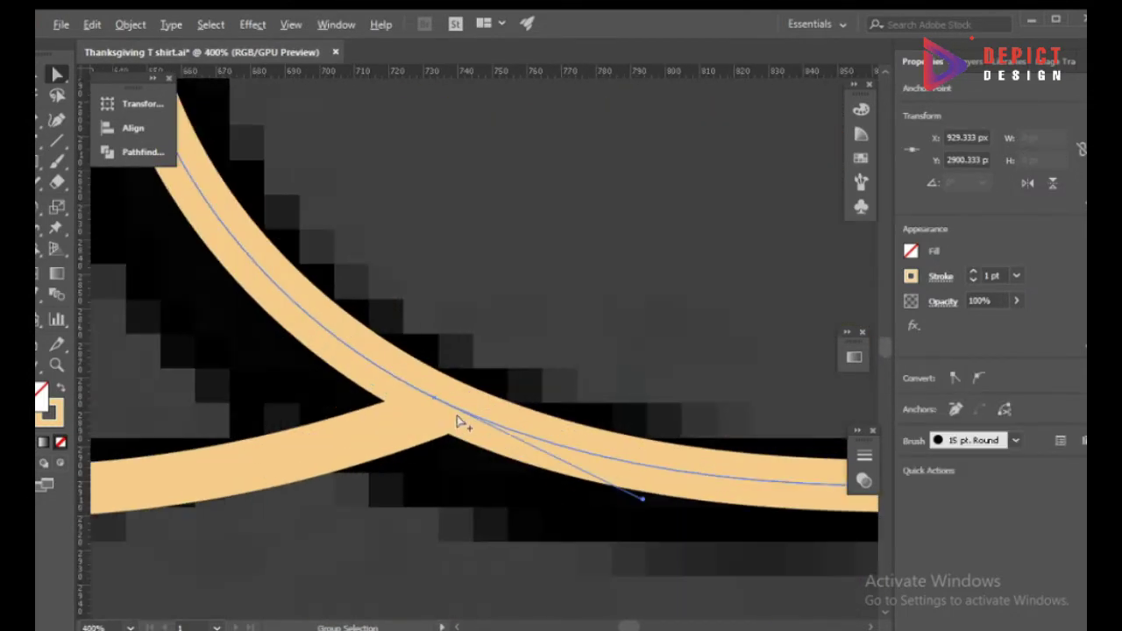
scroll(456, 422, "down", 5, "alt")
scroll(500, 450, "up", 2, "alt")
scroll(543, 491, "up", 2, "alt")
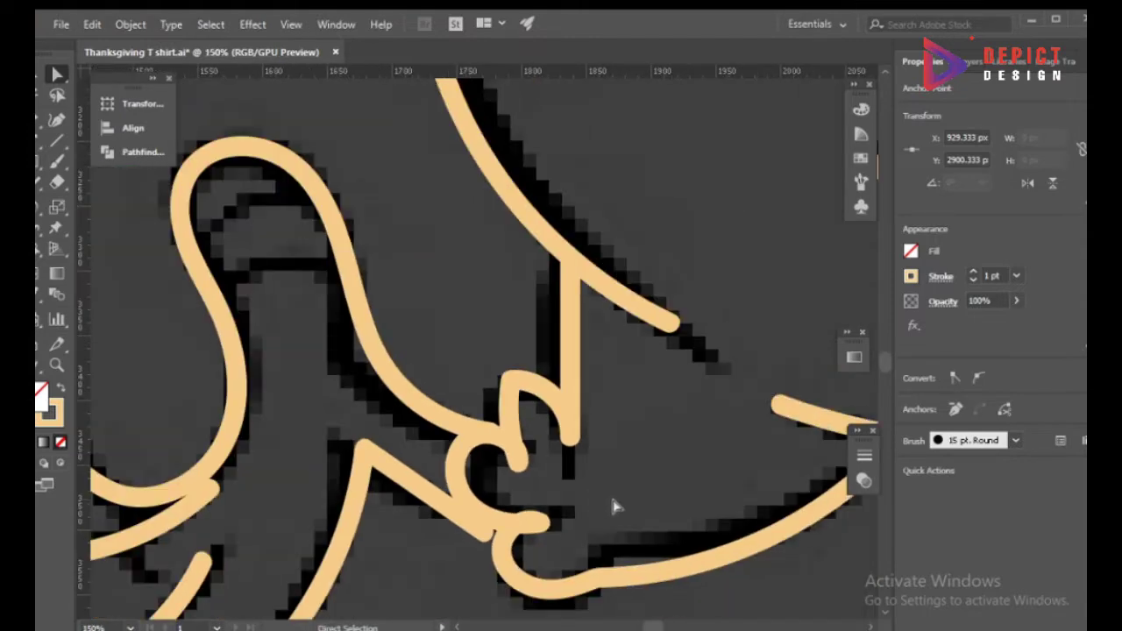
scroll(613, 507, "up", 2, "alt")
left_click(448, 404)
scroll(563, 506, "up", 1, "alt")
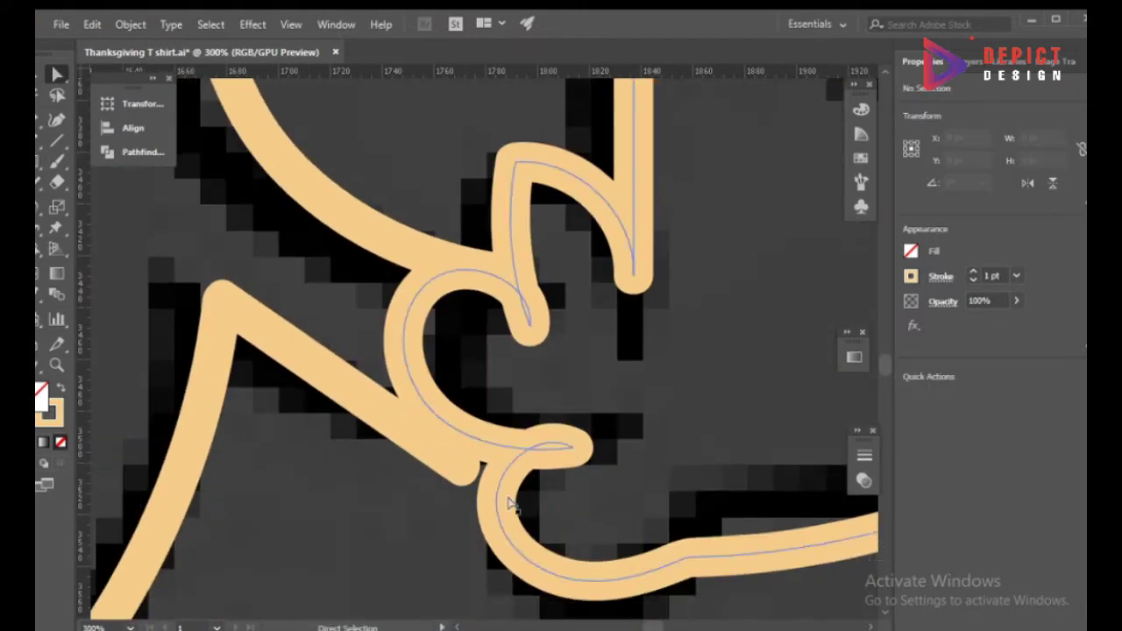
left_click_drag(465, 464, 480, 440)
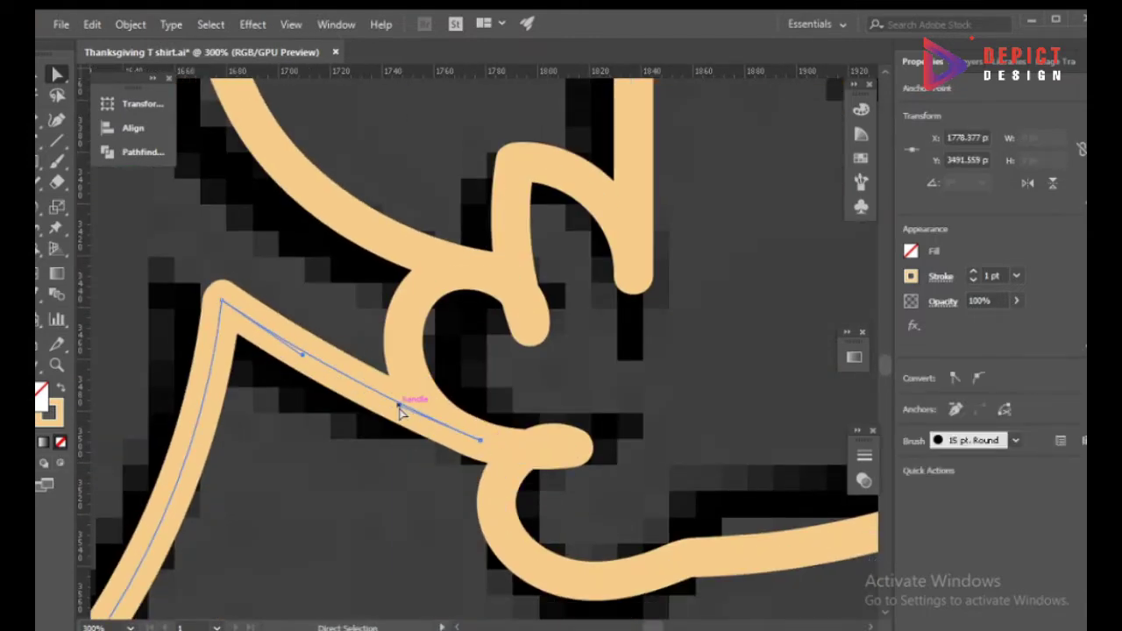
scroll(399, 412, "down", 3, "alt")
scroll(763, 363, "up", 4, "alt")
left_click_drag(670, 448, 650, 473)
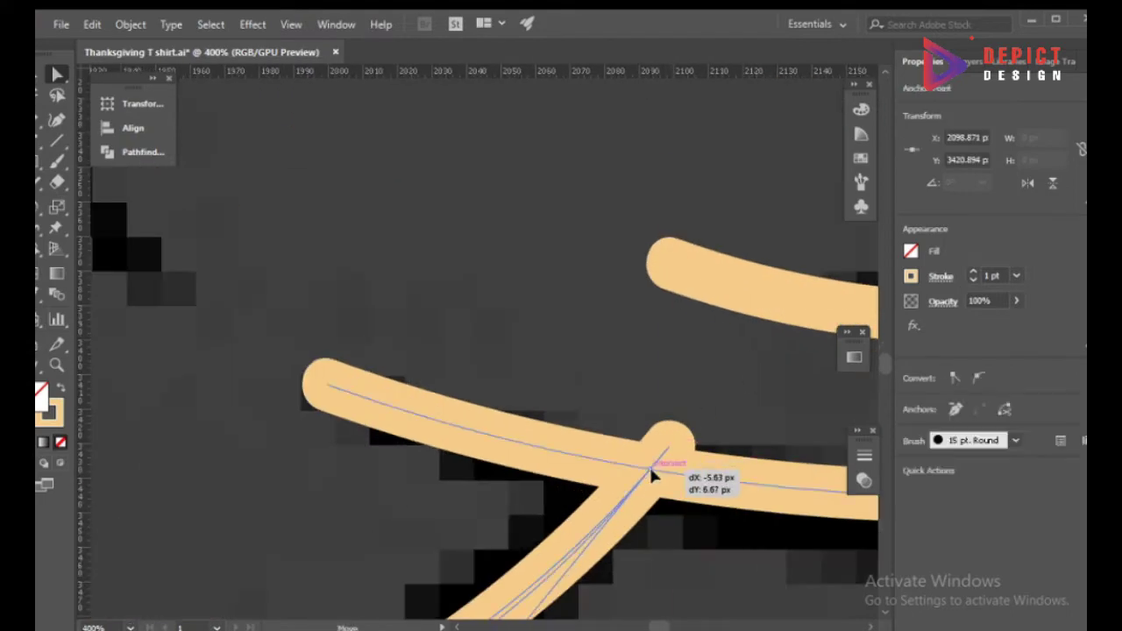
scroll(650, 473, "down", 5, "alt")
scroll(494, 518, "up", 4, "alt")
scroll(499, 514, "down", 3, "alt")
scroll(377, 381, "up", 3, "alt")
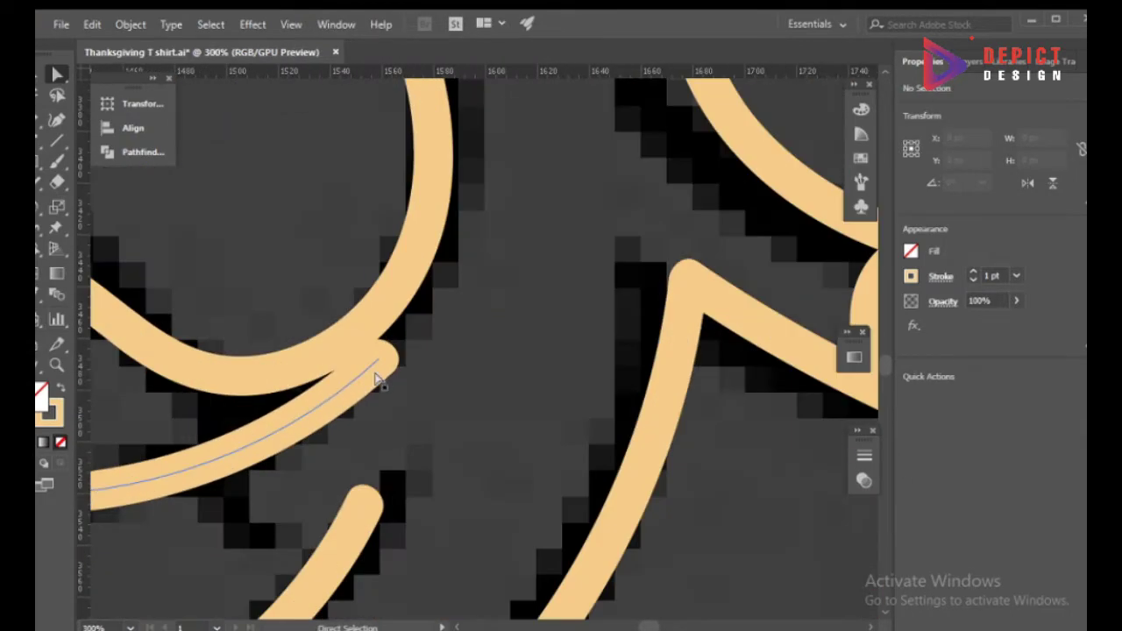
Pull the remaining wing and tail curve ends onto adjoining strokes.
left_click_drag(376, 379, 363, 346)
scroll(261, 402, "down", 2, "alt")
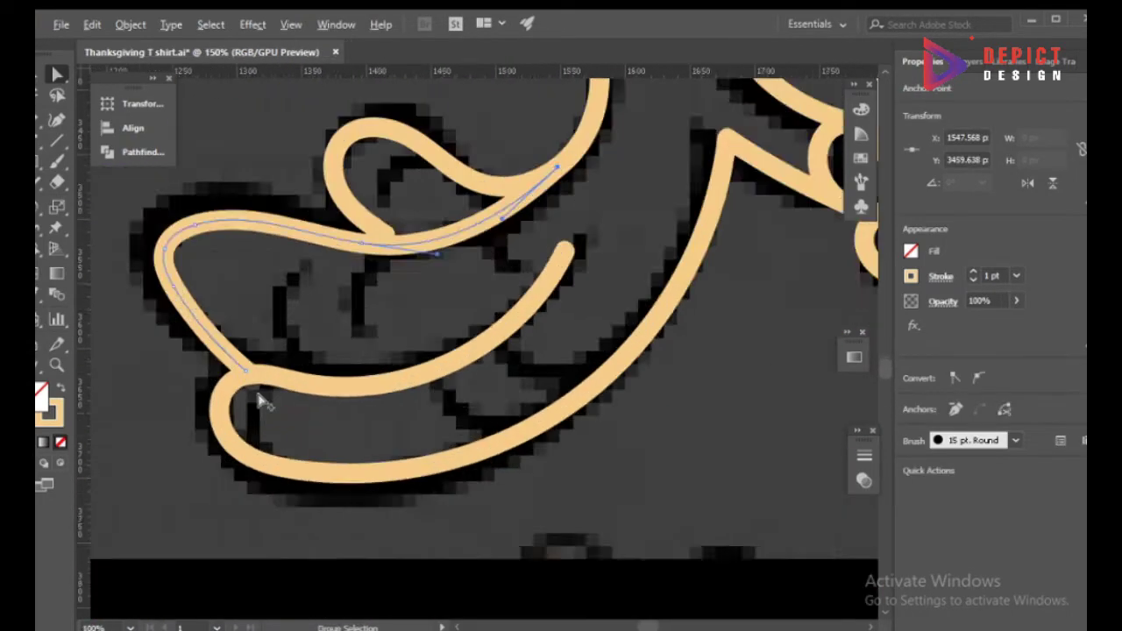
scroll(262, 402, "up", 4, "alt")
left_click_drag(251, 351, 283, 375)
scroll(318, 433, "down", 5, "alt")
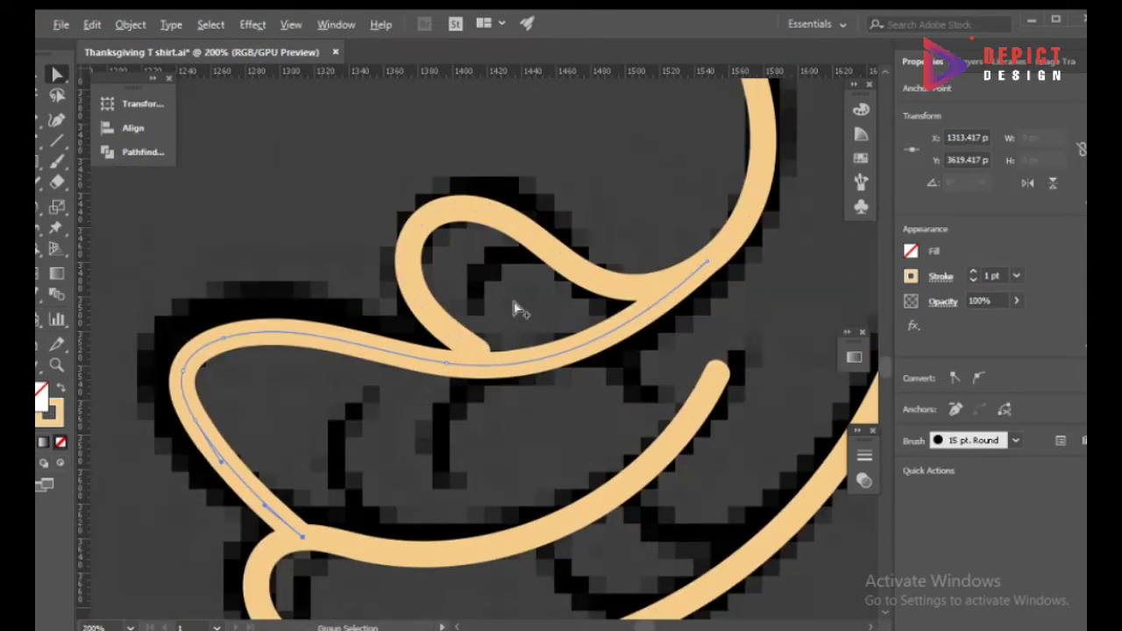
scroll(403, 429, "up", 2, "alt")
left_click_drag(403, 429, 419, 459)
scroll(469, 377, "down", 3, "alt")
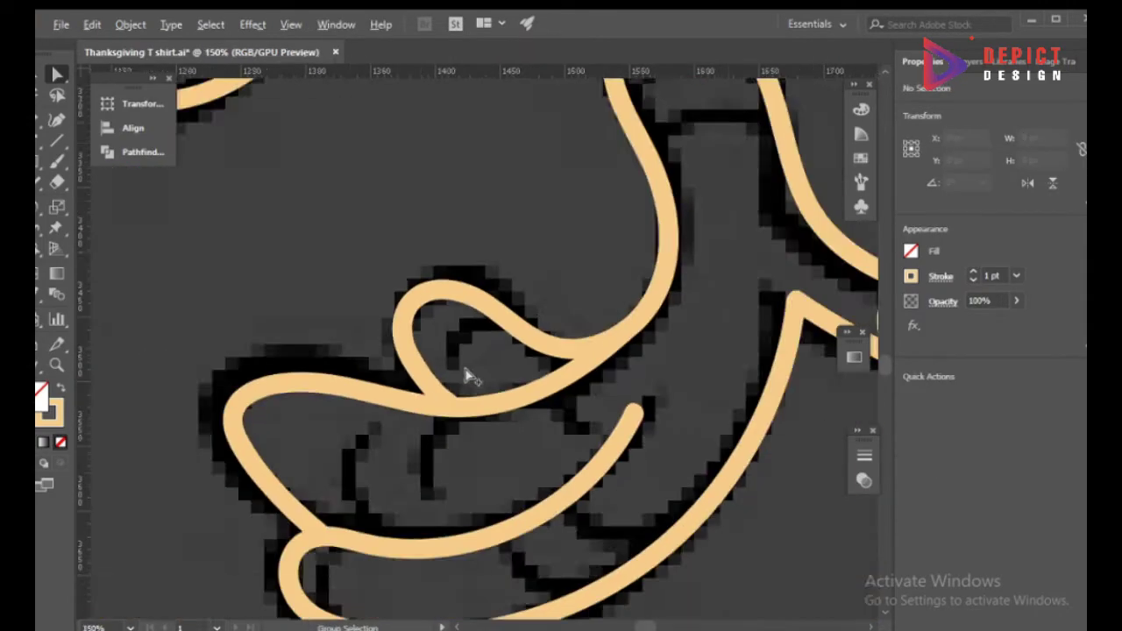
scroll(469, 377, "down", 3, "alt")
scroll(655, 333, "up", 2, "alt")
scroll(351, 371, "up", 1, "alt")
scroll(316, 346, "up", 2, "alt")
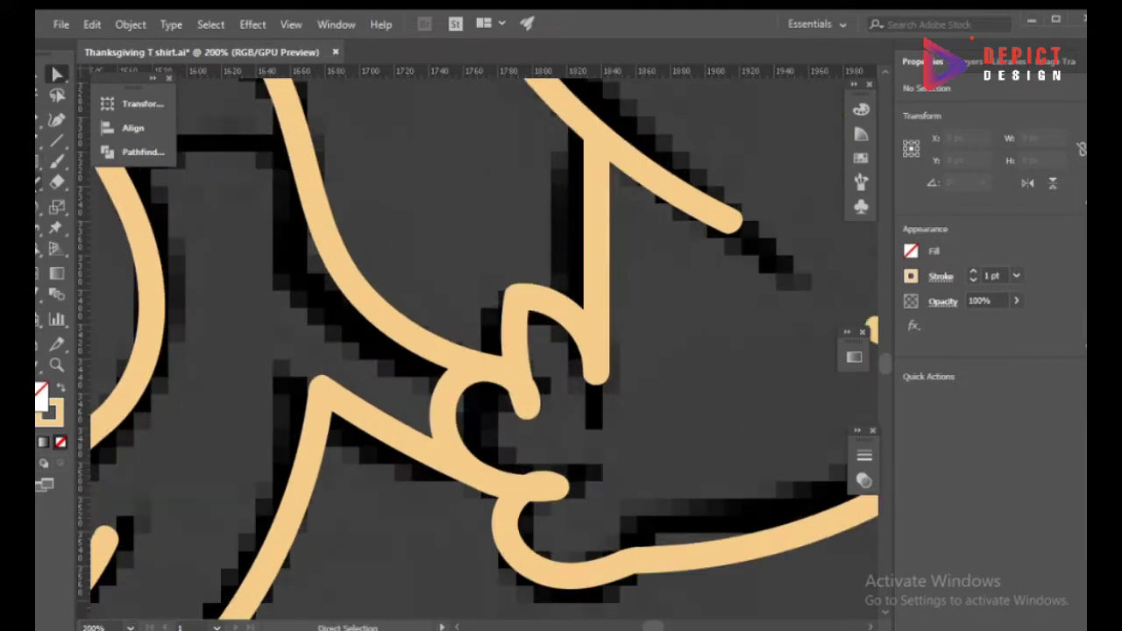
left_click(56, 161)
Paint two thin 5 pt. Round stripes across the leg.
left_click(1015, 378)
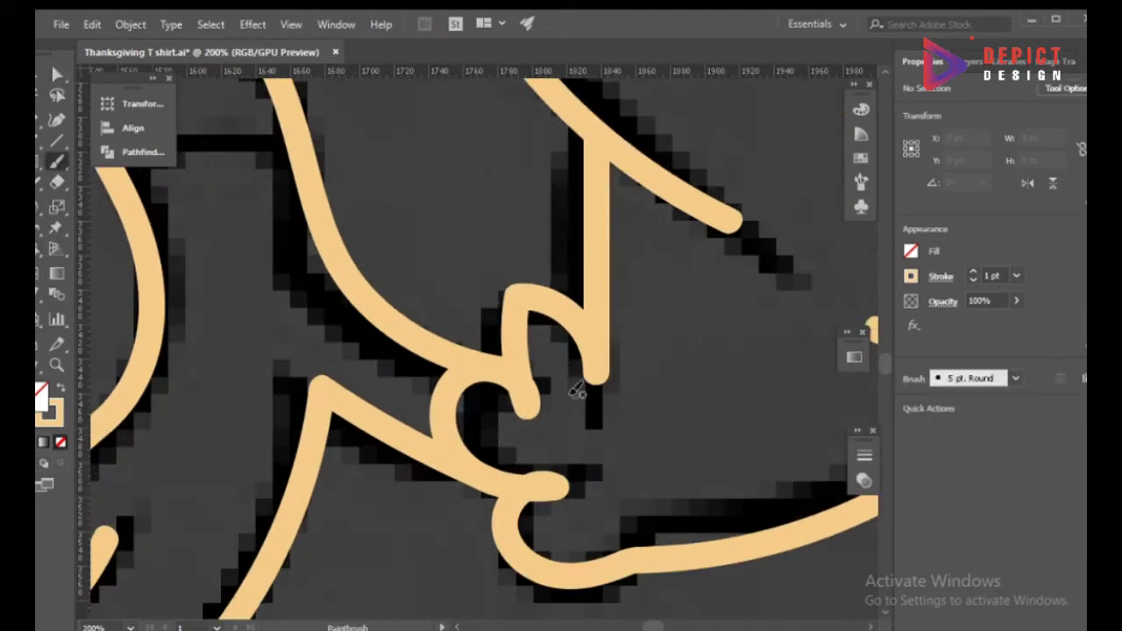
left_click_drag(363, 322, 349, 387)
mouse_move(403, 343)
left_mouse_down()
mouse_move(399, 410)
mouse_move(382, 407)
left_mouse_up()
Attach the short curve's end onto the main leg stroke.
left_click(57, 75)
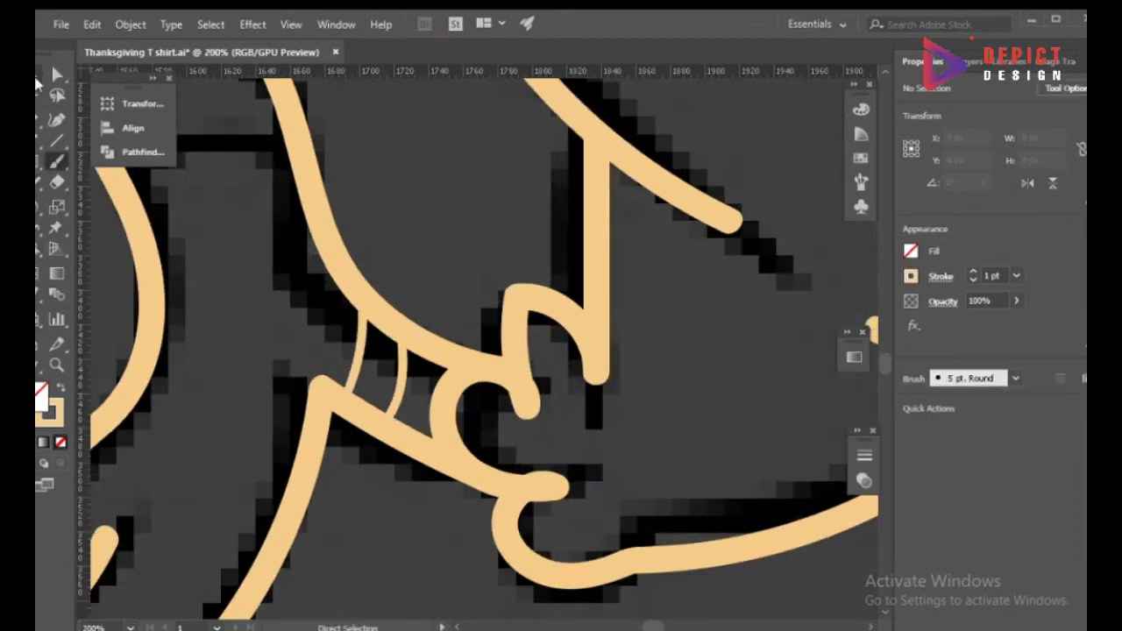
scroll(289, 300, "down", 1, "alt")
scroll(639, 321, "up", 1, "alt")
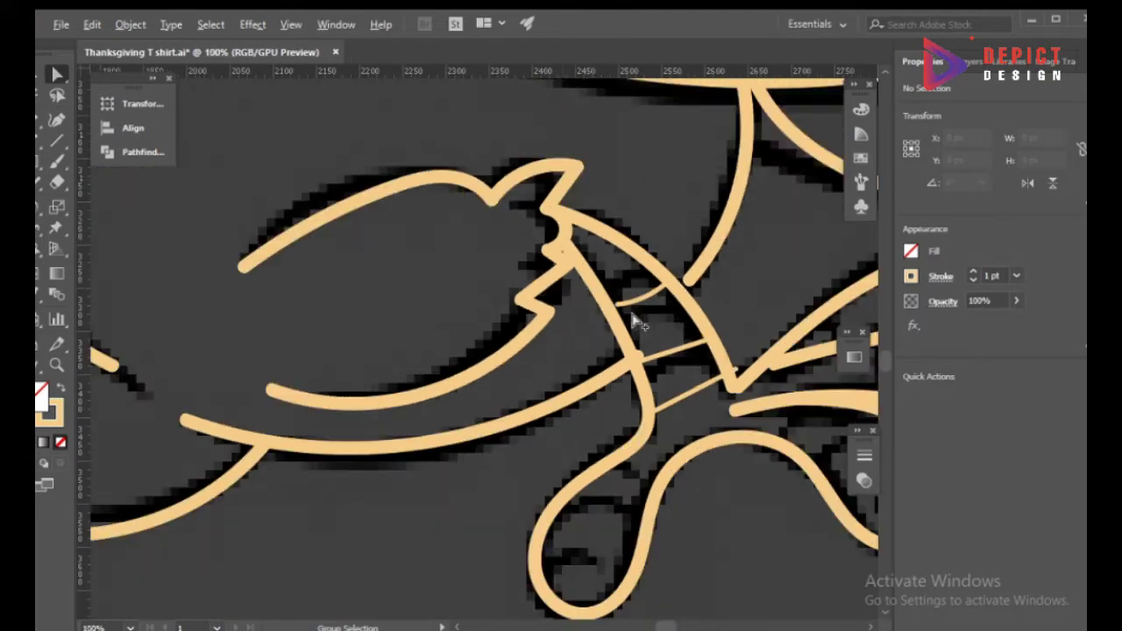
scroll(564, 243, "up", 2, "alt")
left_click(564, 243)
scroll(564, 243, "up", 2, "alt")
scroll(614, 412, "up", 1)
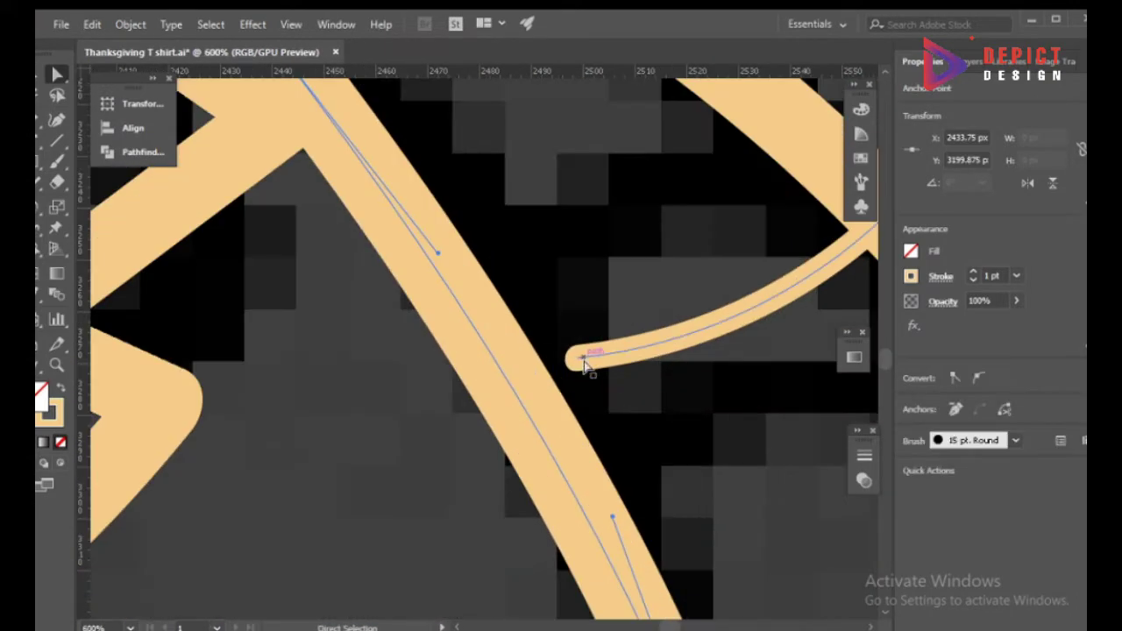
left_click_drag(582, 359, 509, 383)
Move the long lower-left stroke's end onto the crossing curve.
scroll(508, 383, "down", 2)
left_click(563, 420)
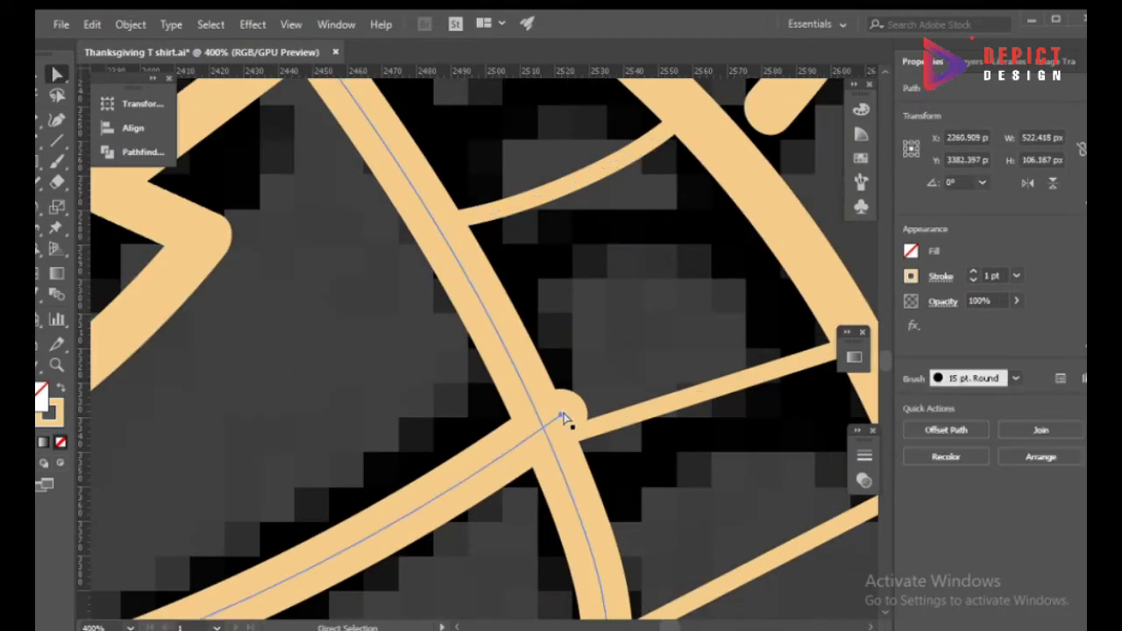
left_click(563, 418)
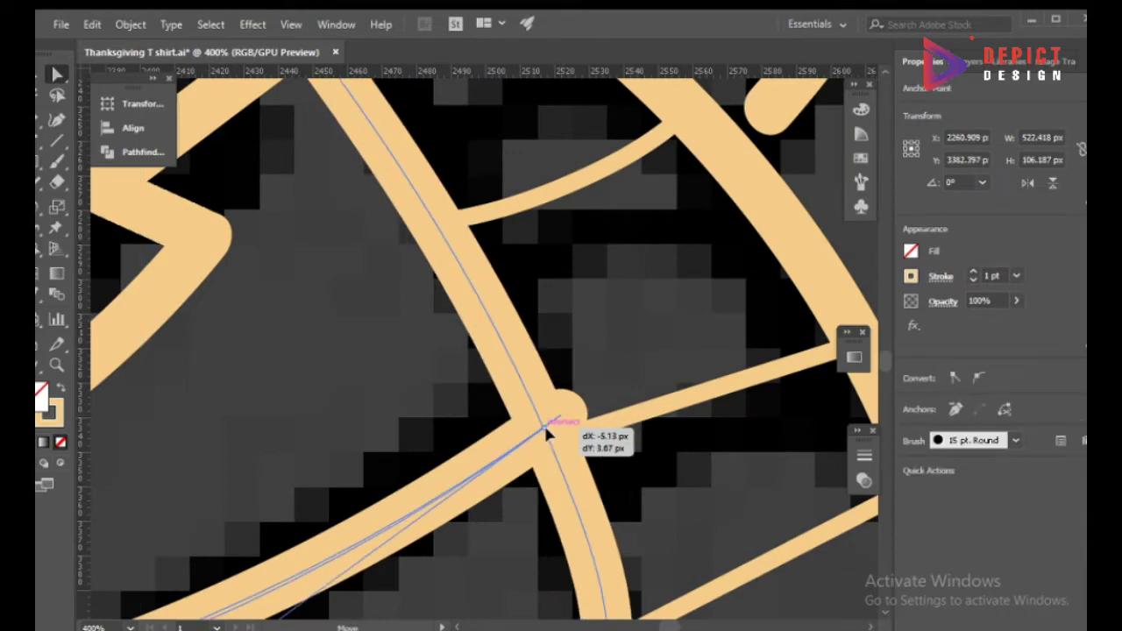
scroll(544, 424, "down", 4)
scroll(571, 431, "down", 1)
scroll(351, 446, "up", 3)
mouse_move(544, 423)
left_mouse_down()
mouse_move(427, 526)
mouse_move(649, 346)
mouse_move(613, 360)
left_mouse_up()
scroll(434, 526, "down", 3)
scroll(601, 395, "up", 3)
scroll(631, 368, "up", 2)
scroll(657, 333, "down", 4)
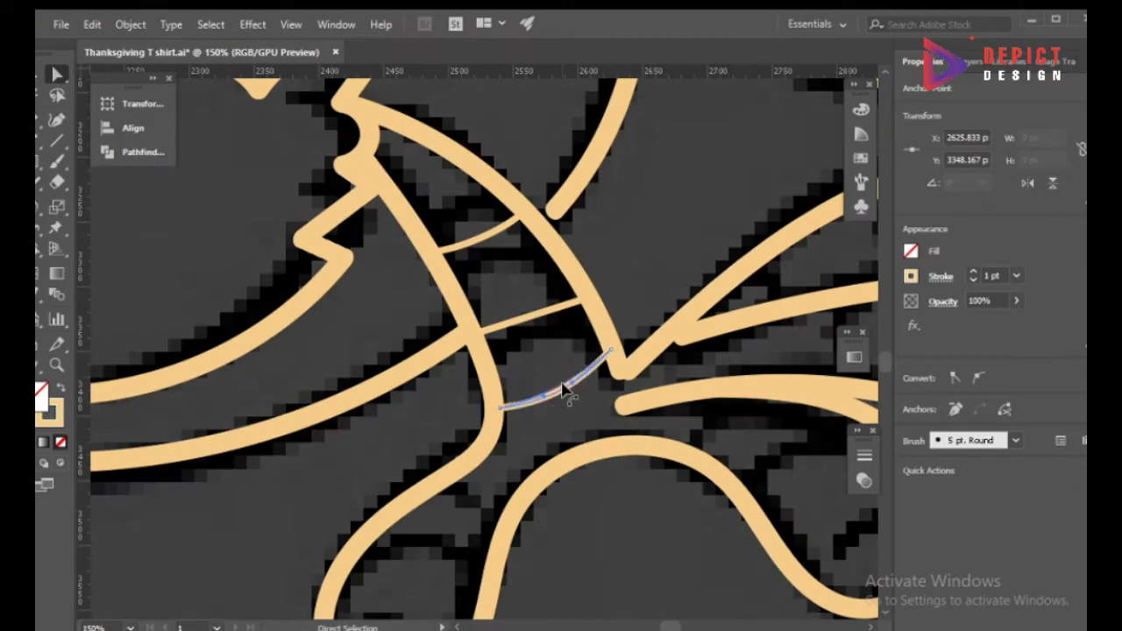
scroll(563, 392, "up", 1)
scroll(604, 501, "down", 4)
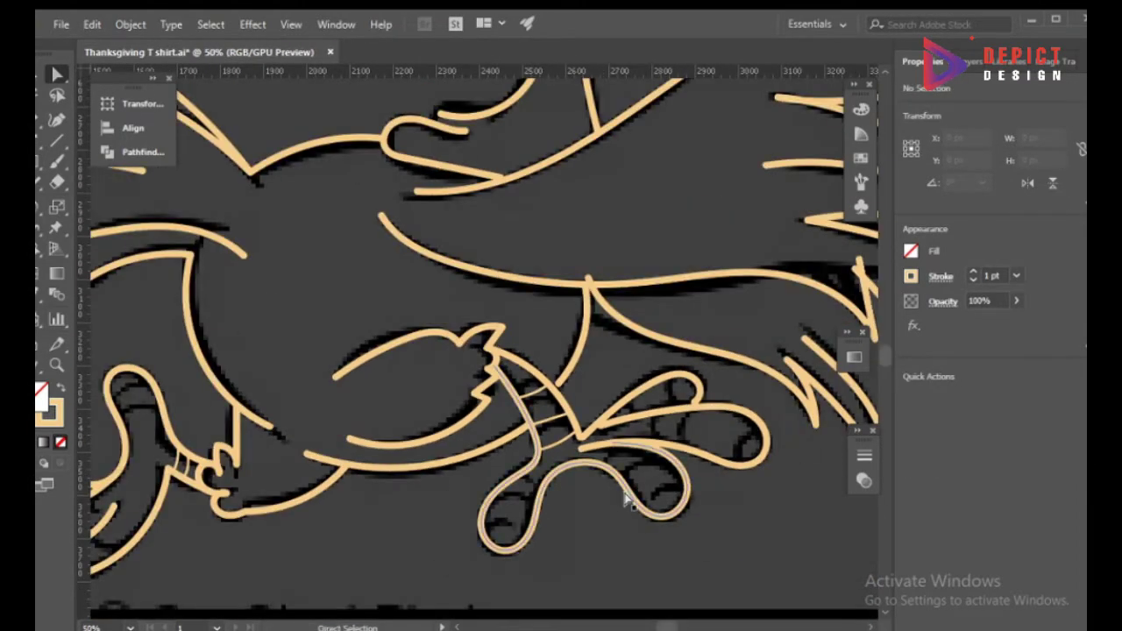
Drag the foot anchor down-left and adjust the neighbouring foot strokes' top and end anchors.
scroll(614, 483, "up", 2)
scroll(563, 401, "up", 3)
mouse_move(570, 389)
left_mouse_down()
mouse_move(428, 483)
mouse_move(403, 479)
left_mouse_up()
left_click(562, 375)
scroll(552, 393, "down", 5)
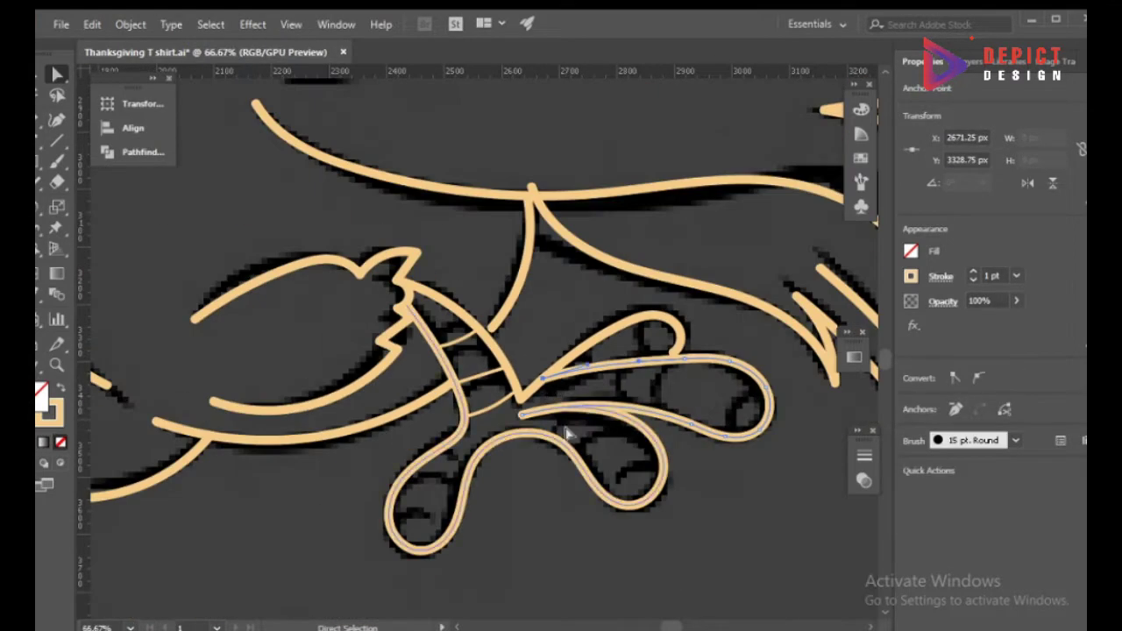
scroll(526, 318, "up", 5)
left_click(496, 221)
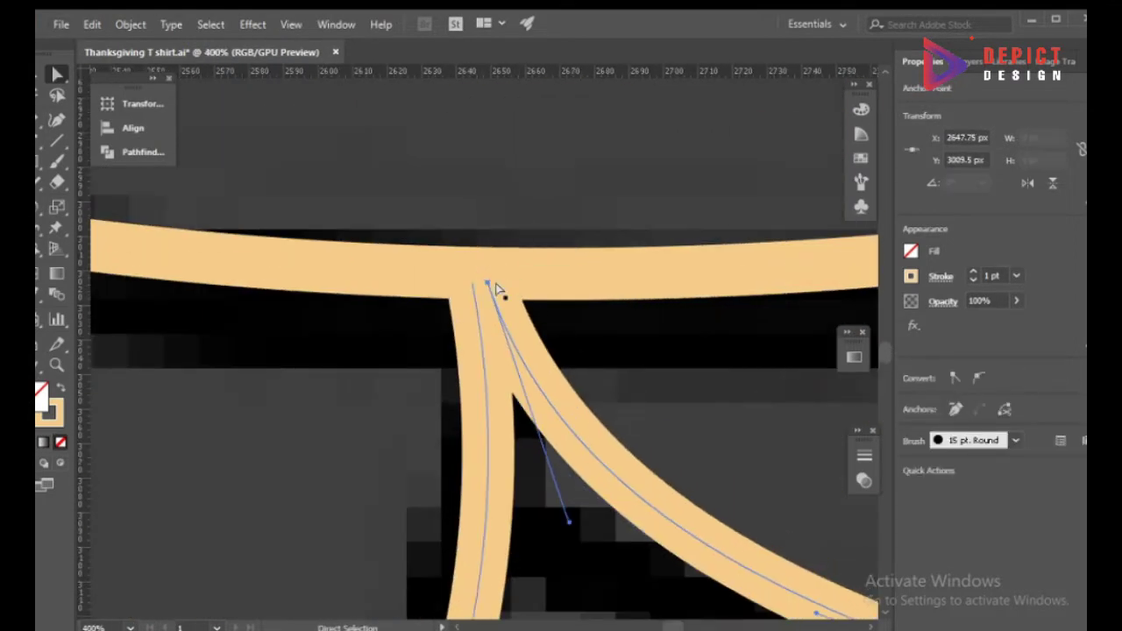
scroll(493, 289, "down", 5)
scroll(500, 474, "up", 5)
left_click(502, 472)
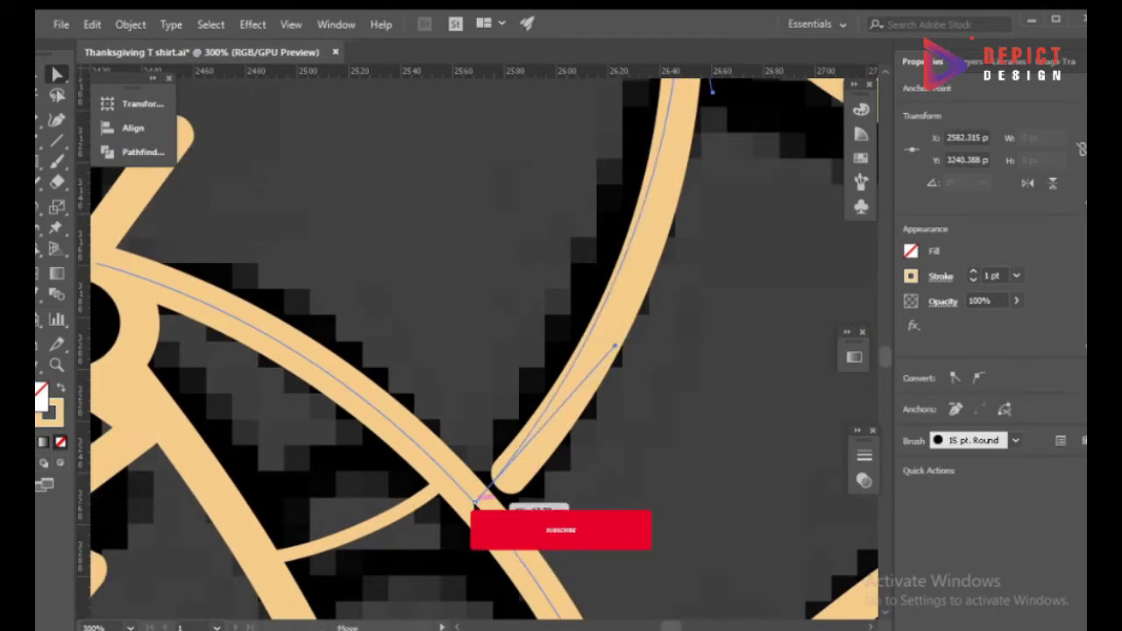
scroll(526, 456, "down", 5)
scroll(550, 551, "down", 1)
left_click(551, 551)
Pull a stroke end up onto its curve and shift a tail feather's bottom anchor.
scroll(729, 433, "up", 5)
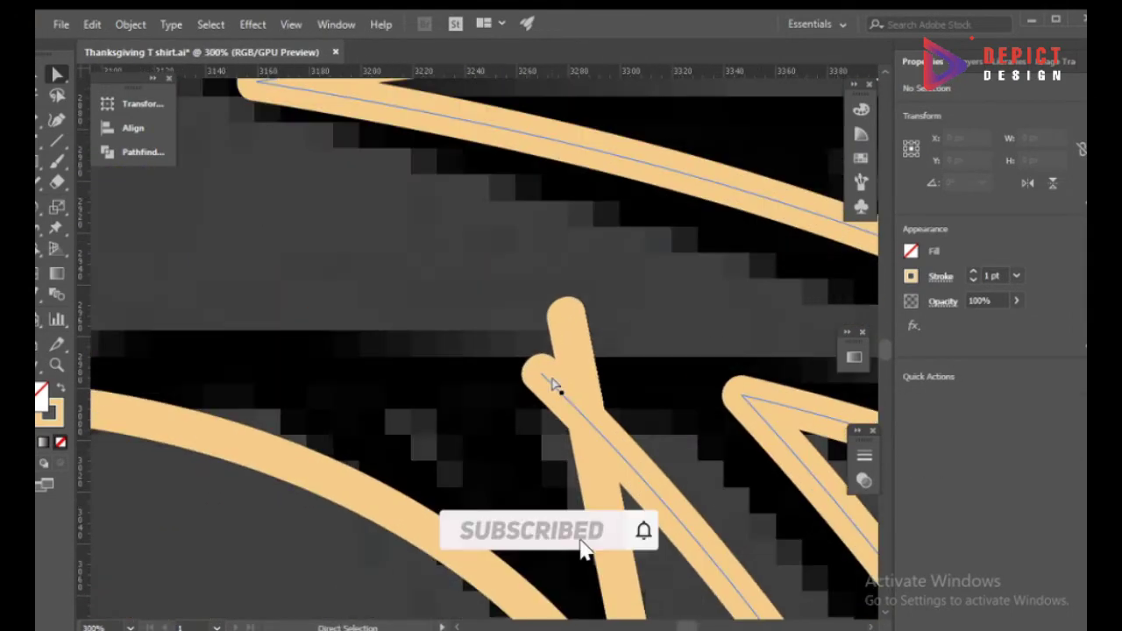
left_click_drag(538, 464, 566, 321)
scroll(578, 342, "down", 3)
scroll(578, 344, "up", 3)
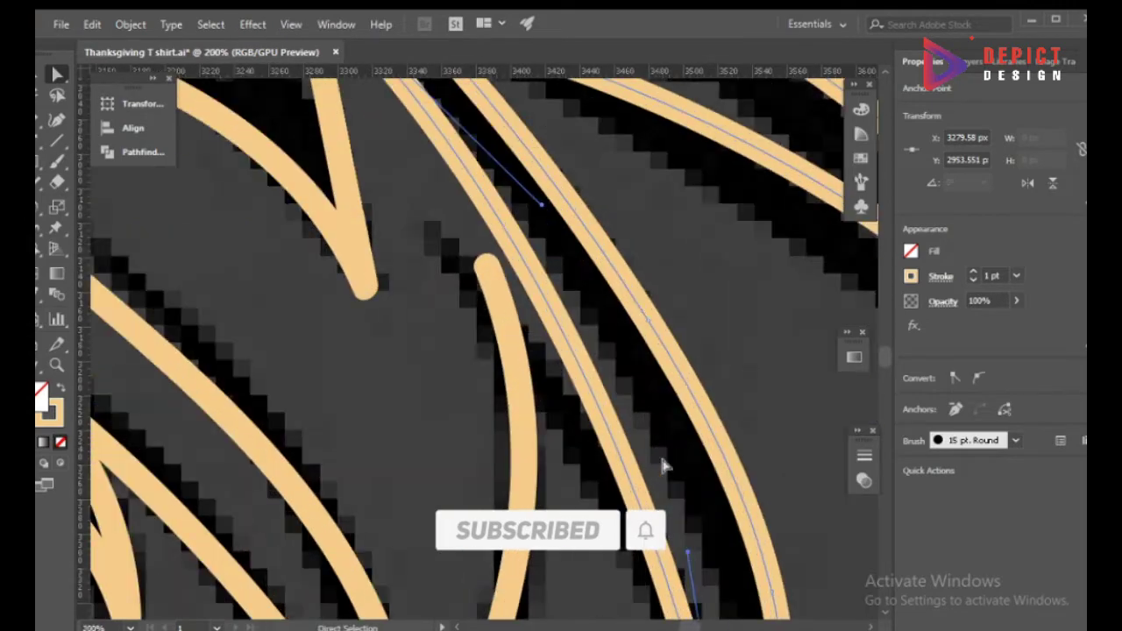
scroll(614, 395, "down", 3)
scroll(689, 458, "down", 2)
mouse_move(697, 536)
left_mouse_down()
mouse_move(671, 548)
mouse_move(710, 466)
mouse_move(706, 536)
left_mouse_up()
left_click(665, 555)
Move a tail feather's tip anchor onto the neighbouring feather curve.
scroll(665, 555, "down", 2)
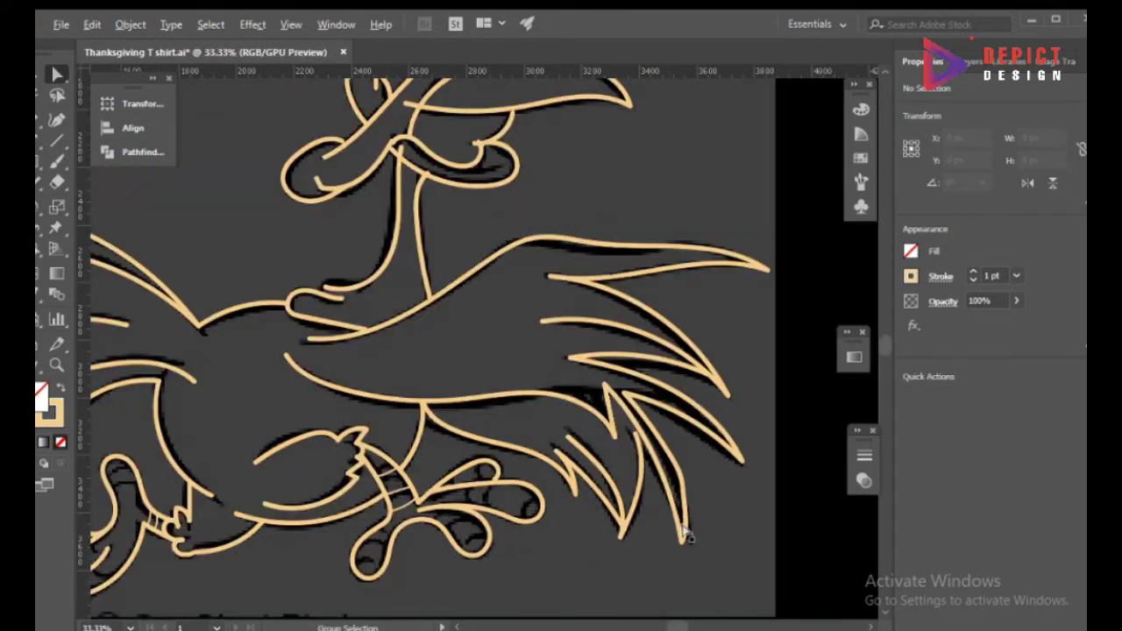
scroll(689, 551, "up", 4)
scroll(701, 544, "up", 1)
left_click(714, 533)
scroll(714, 539, "down", 3)
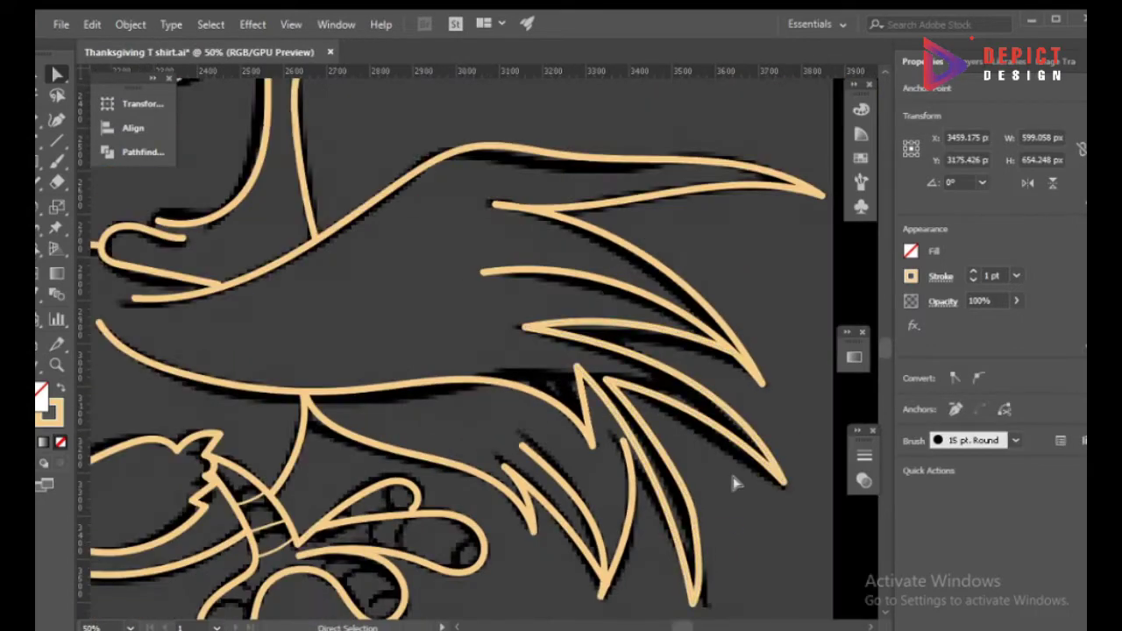
left_click(733, 481)
scroll(734, 489, "up", 5)
scroll(657, 508, "down", 5)
scroll(611, 342, "up", 5)
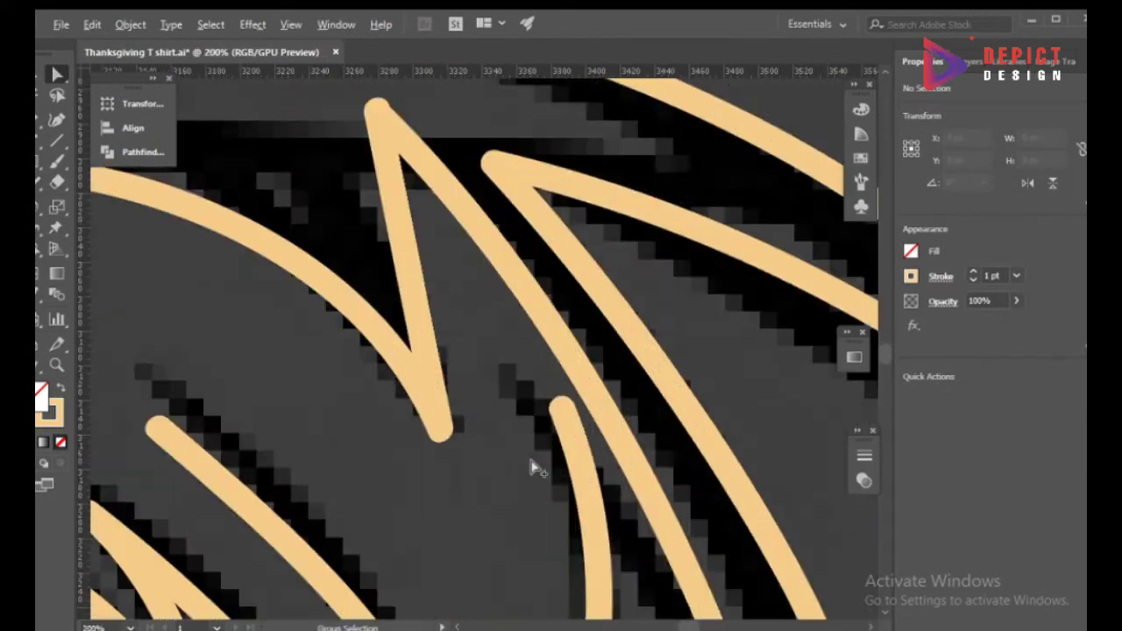
scroll(531, 464, "down", 3)
scroll(576, 426, "up", 3)
left_click_drag(548, 405, 589, 372)
scroll(586, 377, "down", 5)
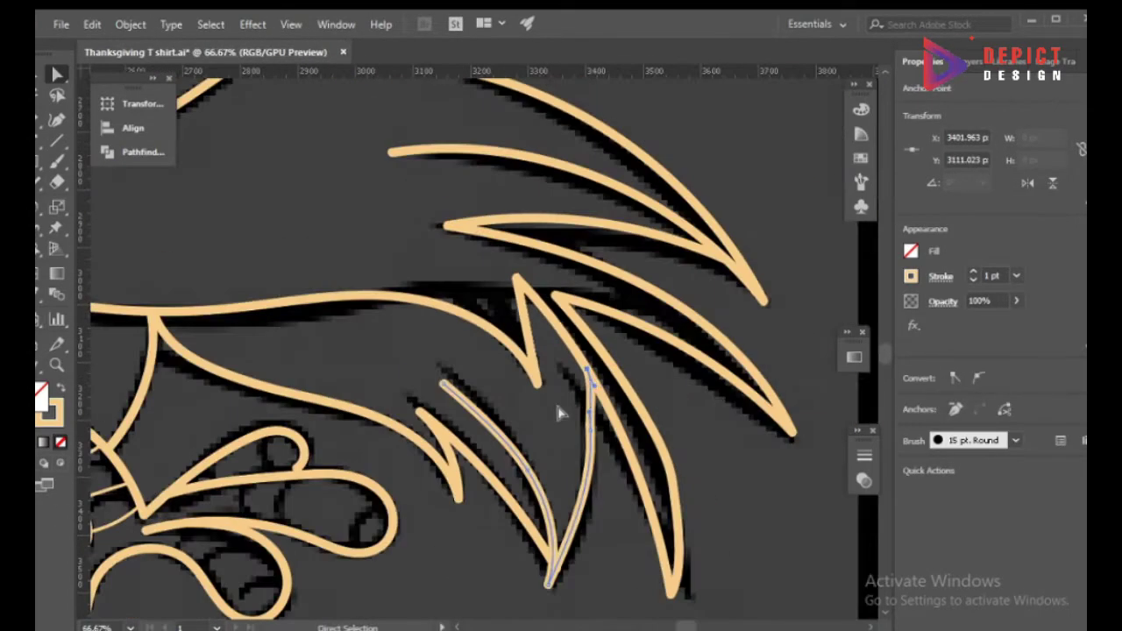
left_click(566, 401)
scroll(566, 401, "down", 2)
scroll(561, 412, "down", 1)
Nudge a tail-feather tip anchor slightly into place.
scroll(539, 401, "up", 3)
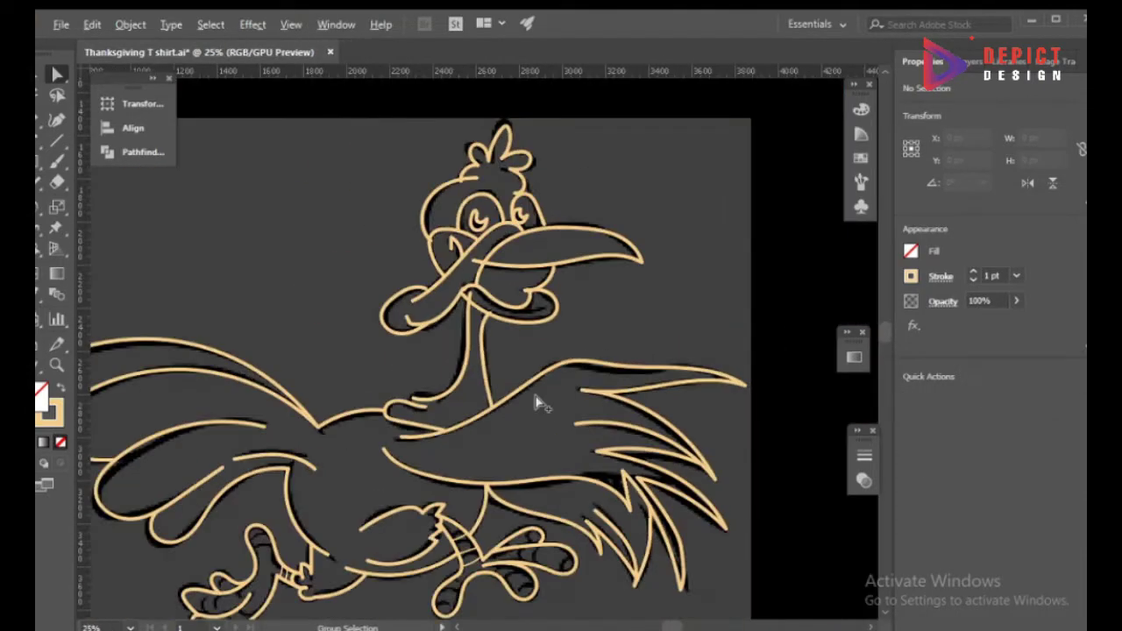
scroll(491, 421, "up", 5)
left_click_drag(476, 403, 469, 425)
scroll(561, 428, "down", 5)
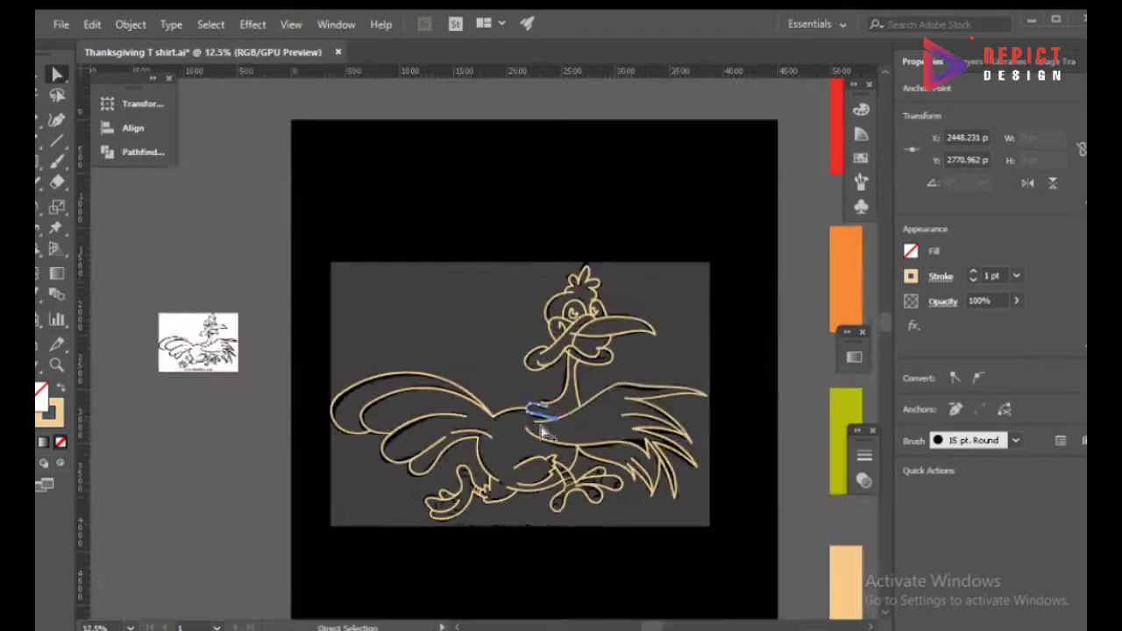
left_click(675, 353)
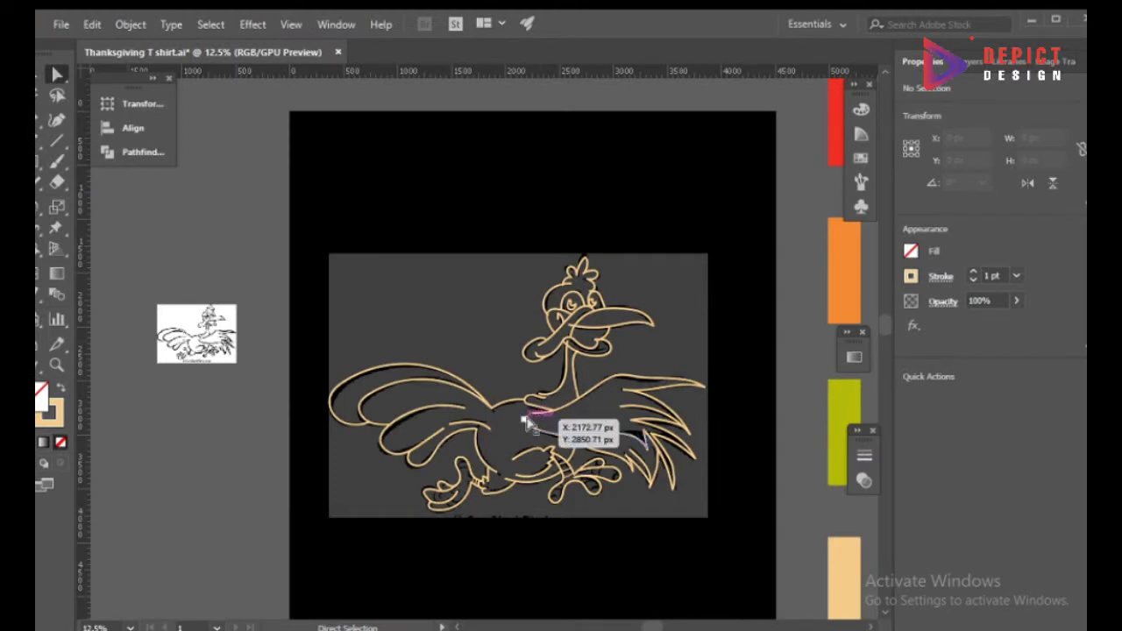
Extend an open outline path from its endpoint with a new Pen anchor.
left_click(55, 120)
scroll(575, 386, "up", 5)
scroll(575, 386, "up", 3)
left_click(403, 406)
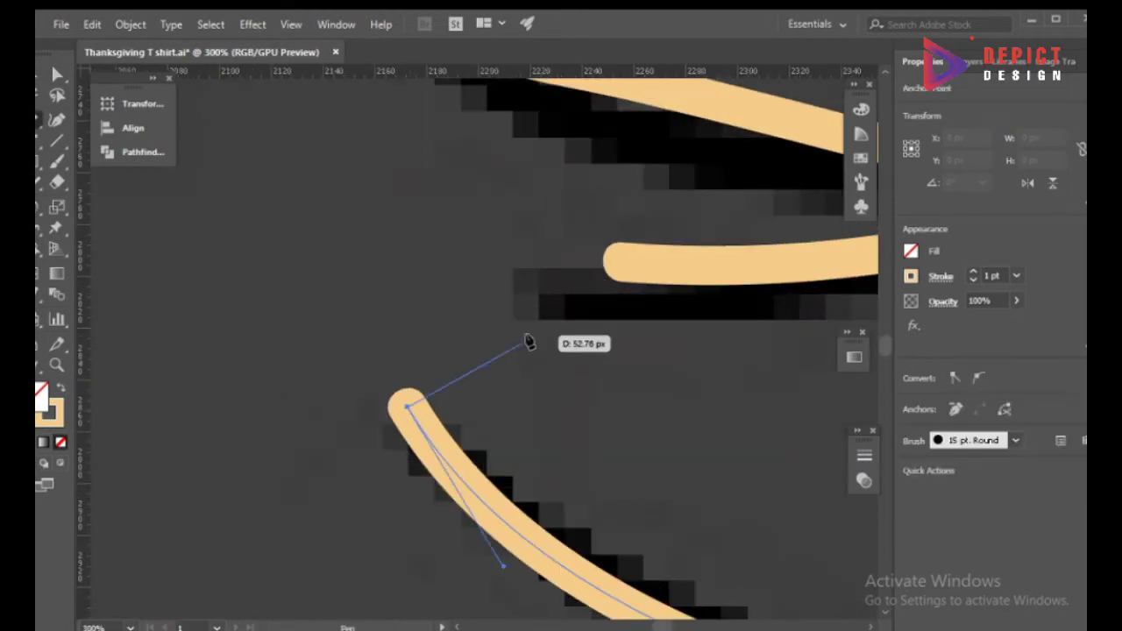
left_click(624, 263)
scroll(493, 363, "down", 5)
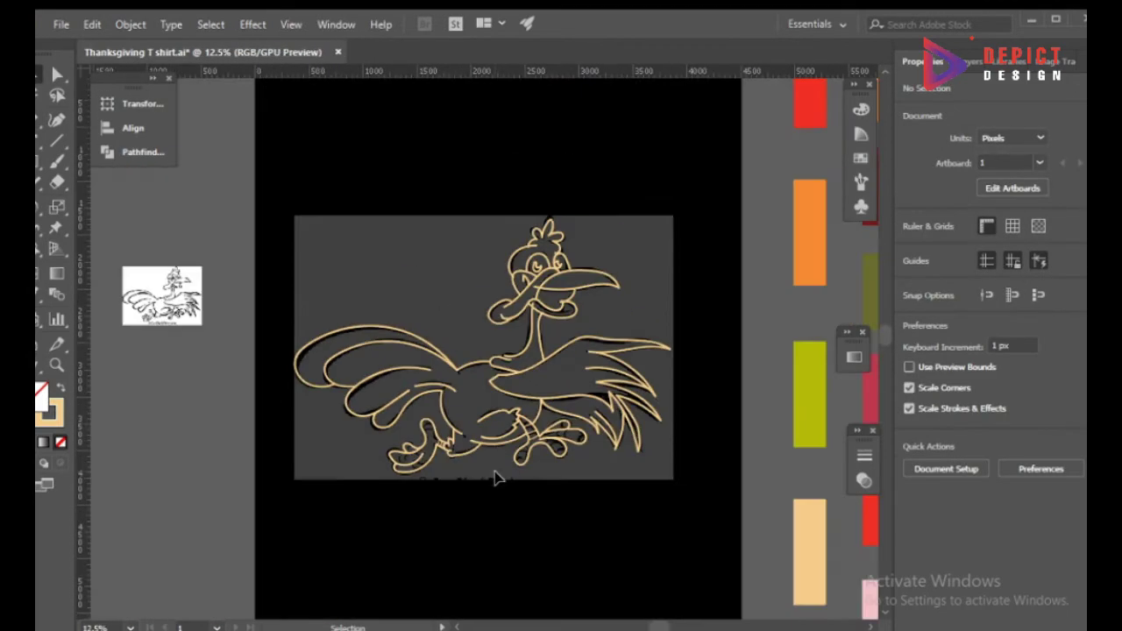
scroll(500, 388, "up", 4)
scroll(519, 388, "up", 3)
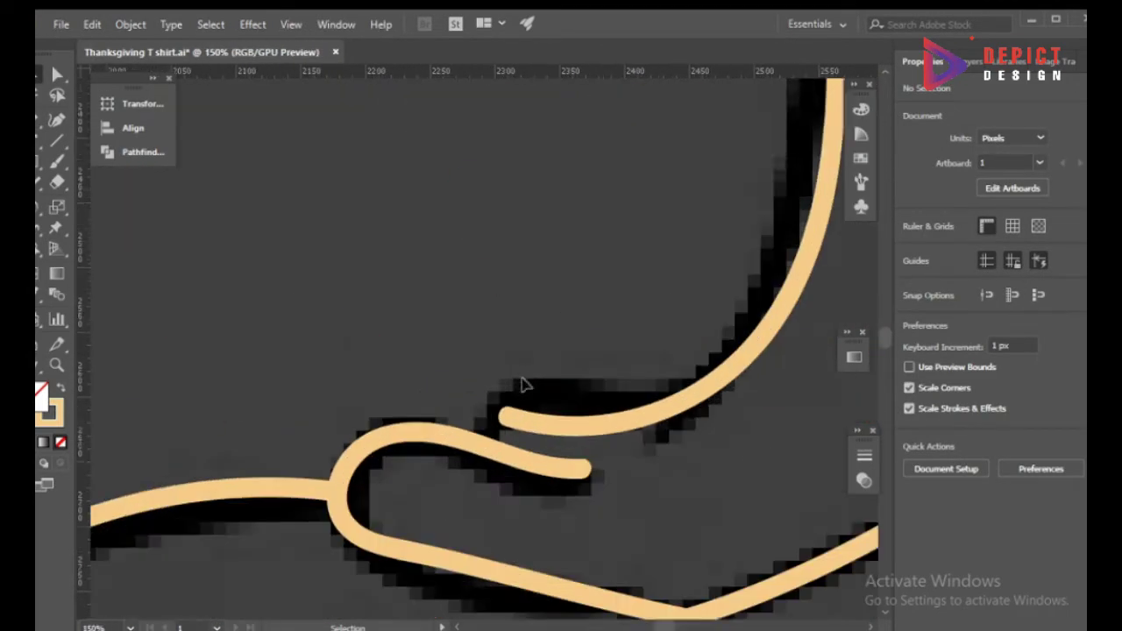
Join the upper curve's end to the lower stroke and reshape the curve's top.
key("a")
mouse_move(501, 334)
left_mouse_down()
mouse_move(582, 359)
mouse_move(664, 321)
left_mouse_up()
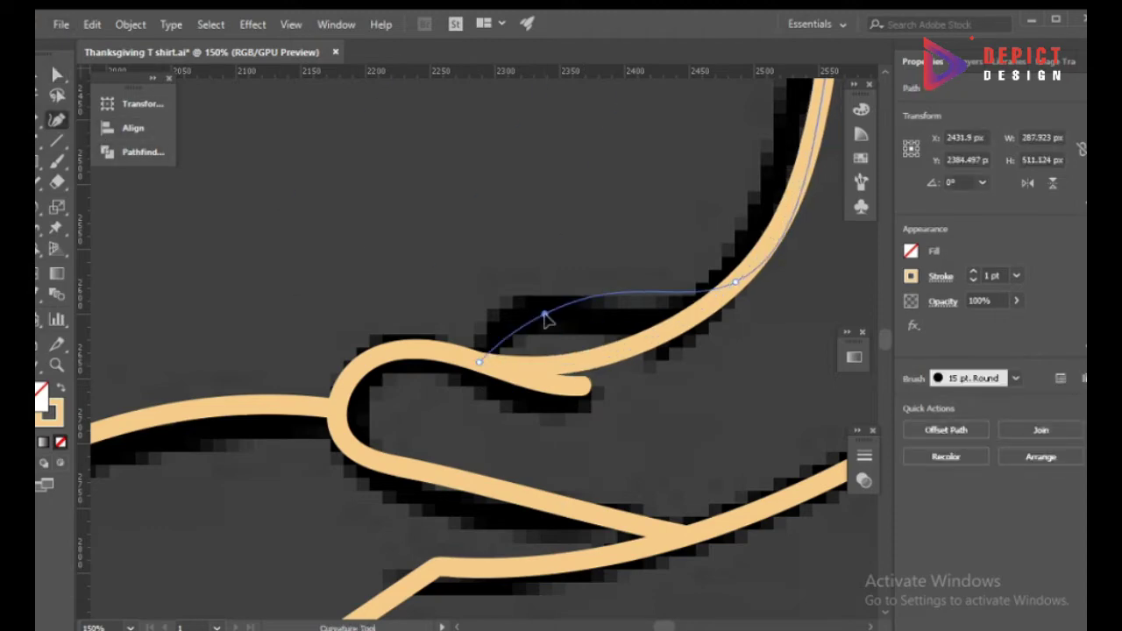
scroll(623, 345, "down", 4)
scroll(383, 208, "down", 2)
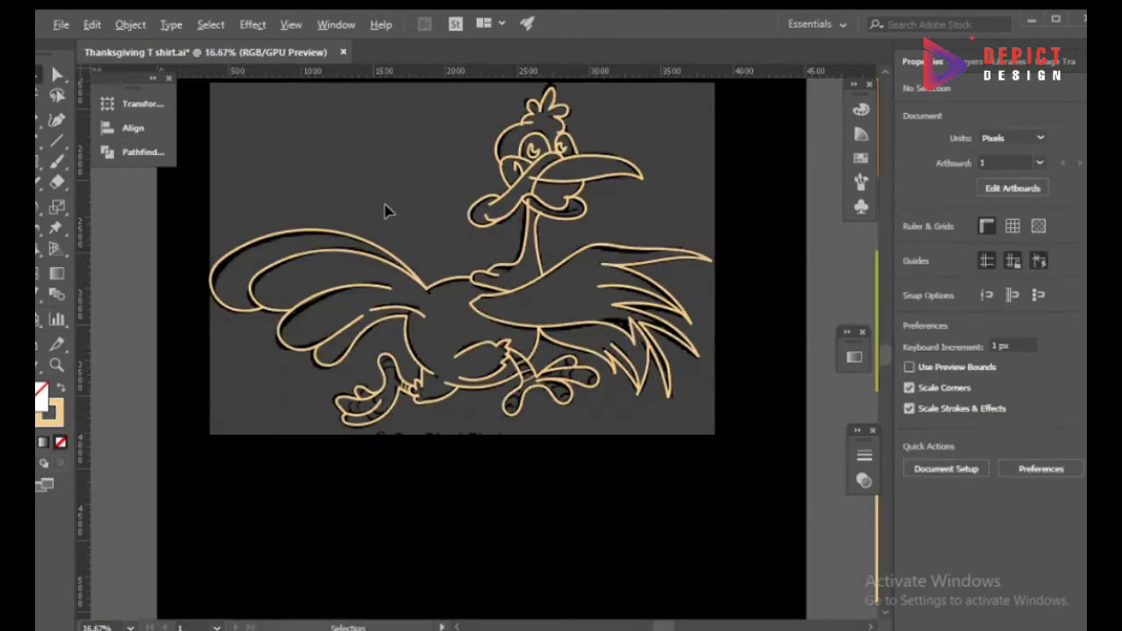
scroll(351, 175, "up", 3)
scroll(325, 146, "up", 2)
scroll(529, 87, "up", 1)
left_click_drag(527, 85, 471, 260)
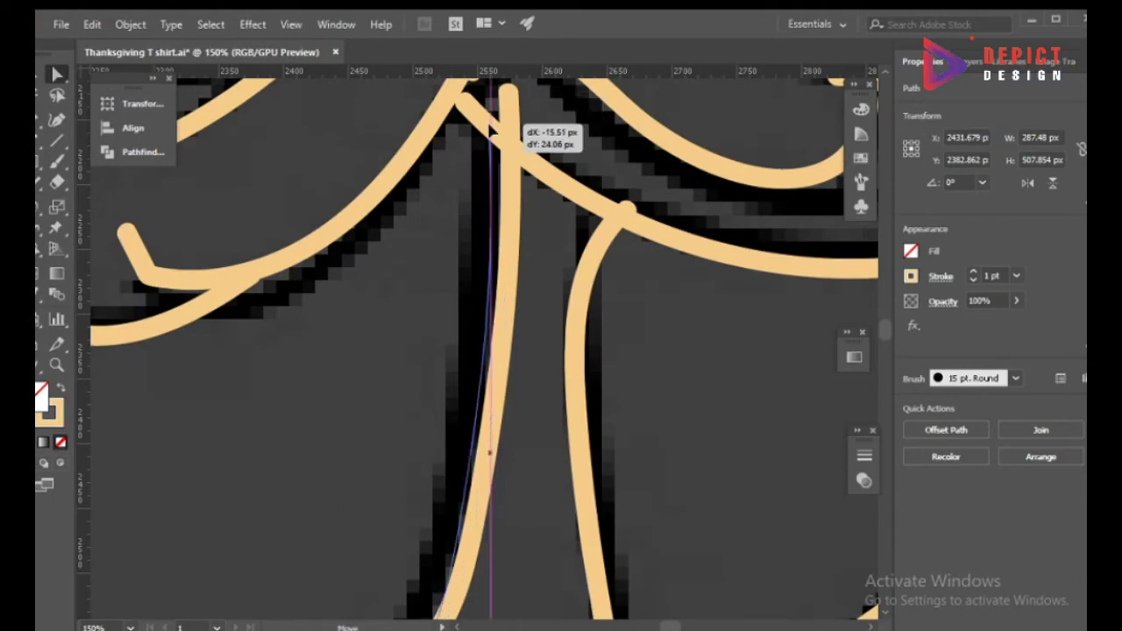
scroll(488, 131, "down", 3)
scroll(491, 318, "up", 2)
scroll(408, 313, "up", 1)
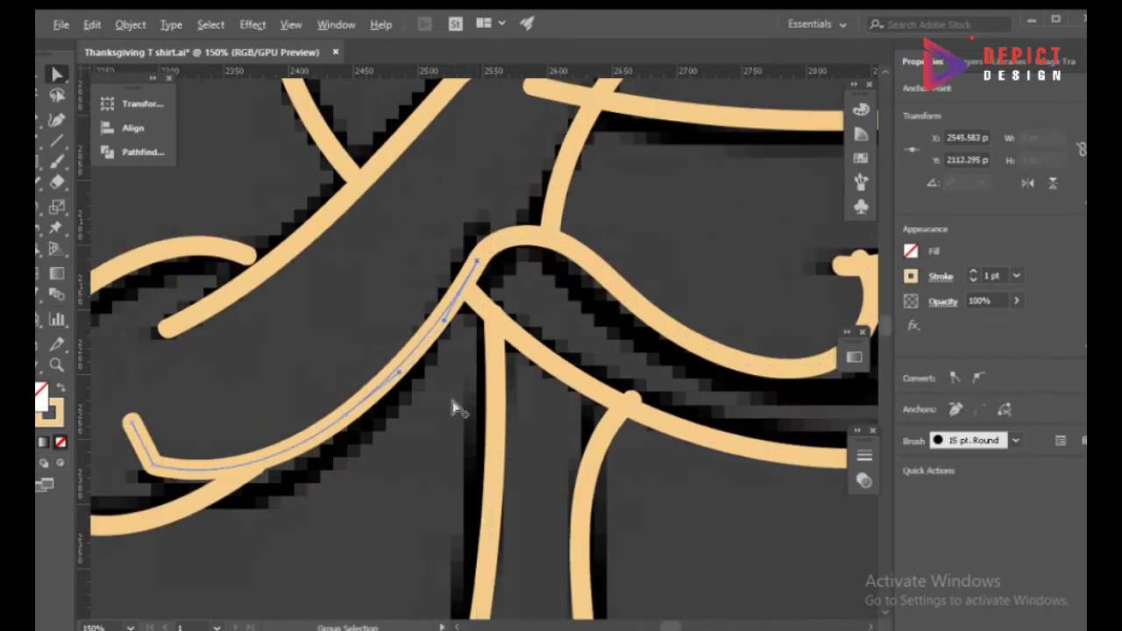
scroll(280, 380, "down", 1)
scroll(289, 376, "up", 3)
Nudge an anchor on the lower curve so the line meets the curve.
left_click(289, 376)
scroll(293, 399, "down", 1)
scroll(292, 399, "up", 3)
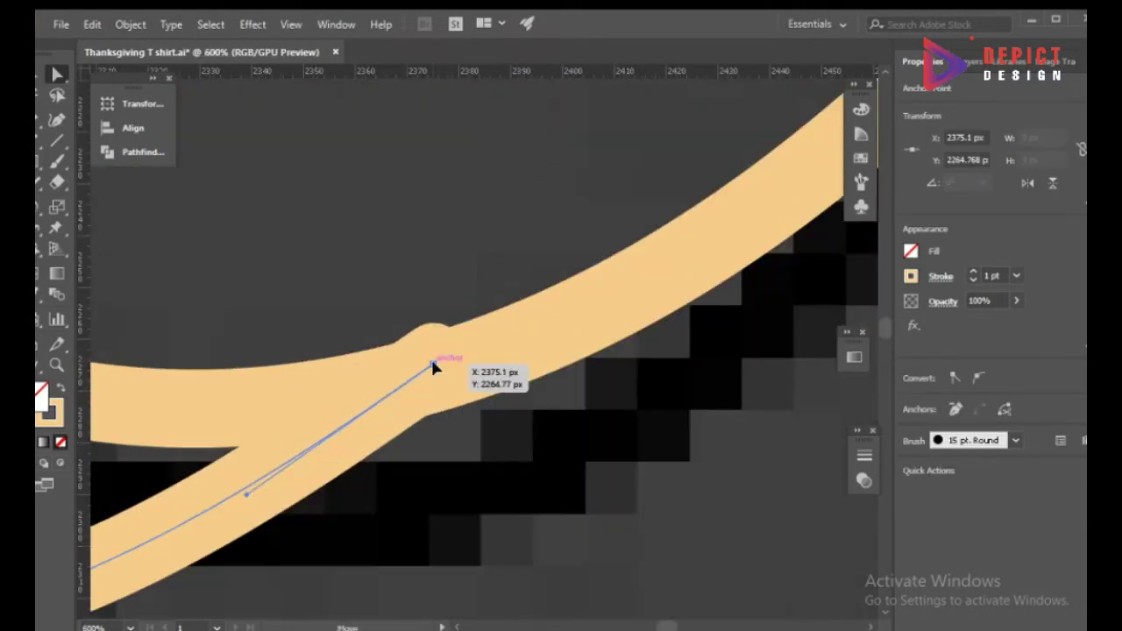
scroll(439, 371, "down", 4)
scroll(400, 388, "up", 2)
left_click(451, 221)
left_click_drag(453, 226, 471, 251)
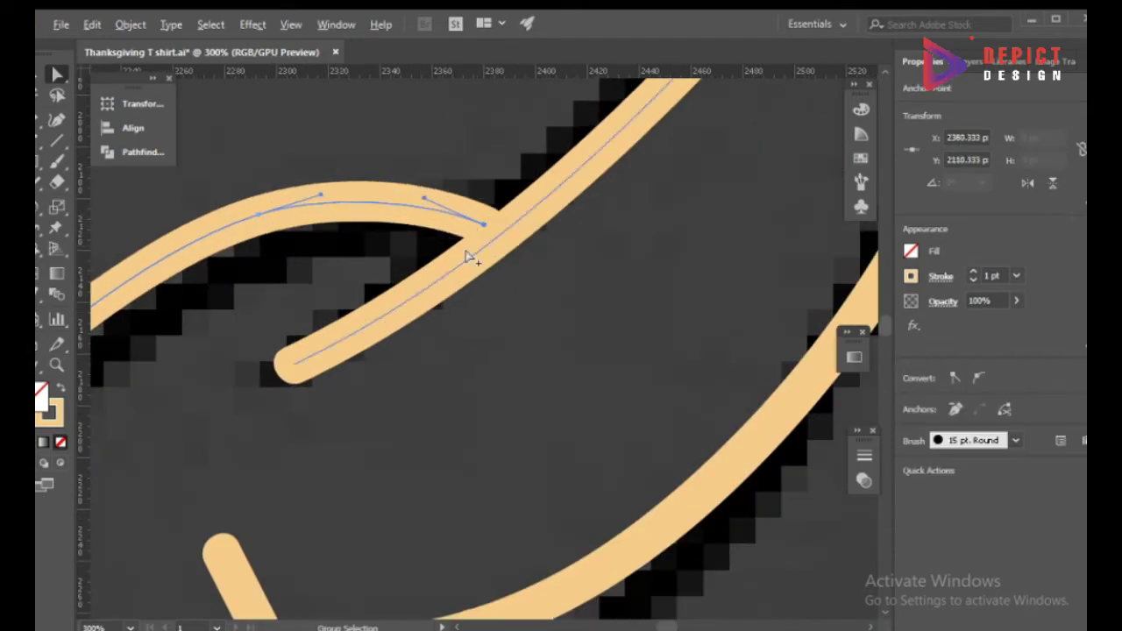
scroll(471, 250, "down", 3)
scroll(470, 325, "down", 1)
scroll(517, 322, "up", 5)
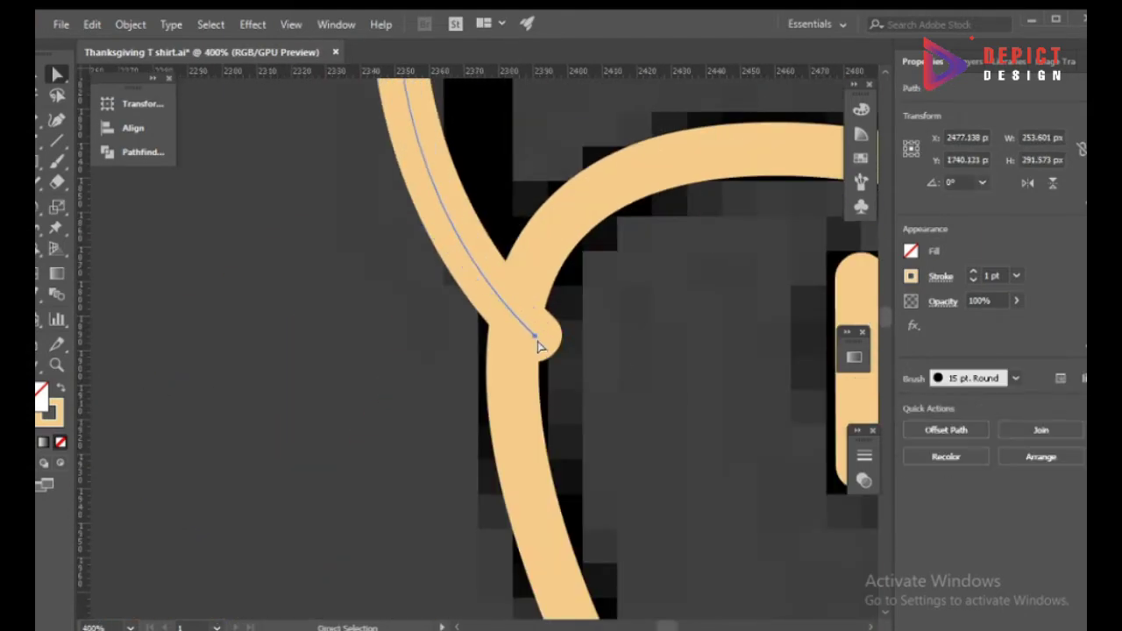
Pull two line ends onto the curves they cross.
left_click_drag(515, 317, 511, 324)
scroll(511, 325, "down", 5)
scroll(668, 396, "up", 1)
scroll(668, 397, "up", 1)
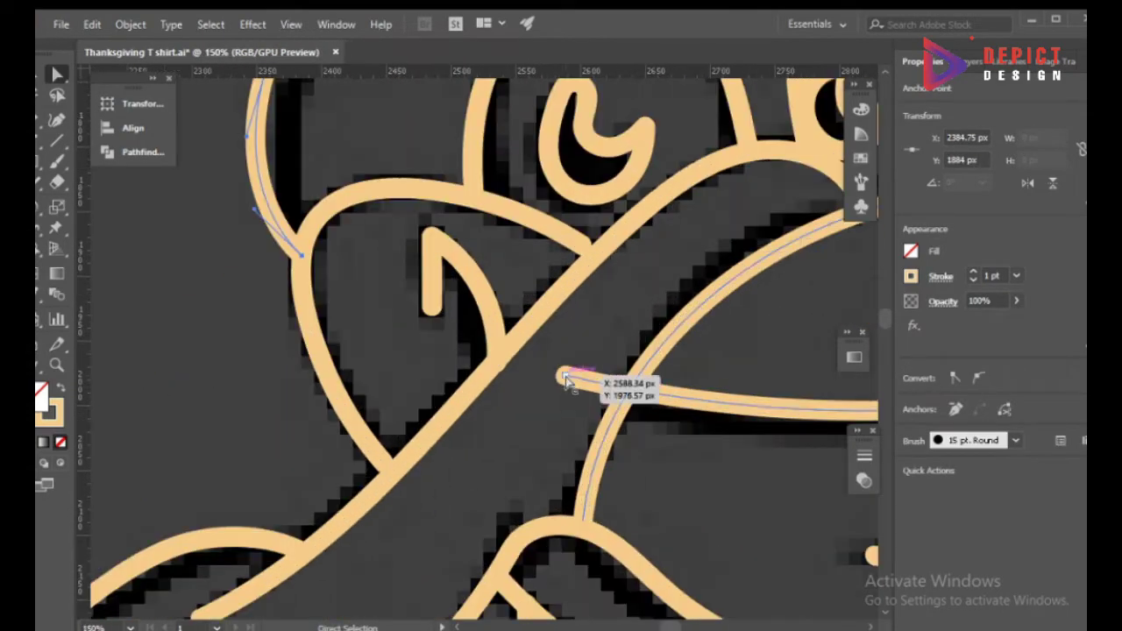
left_click_drag(618, 392, 620, 394)
scroll(565, 506, "down", 4)
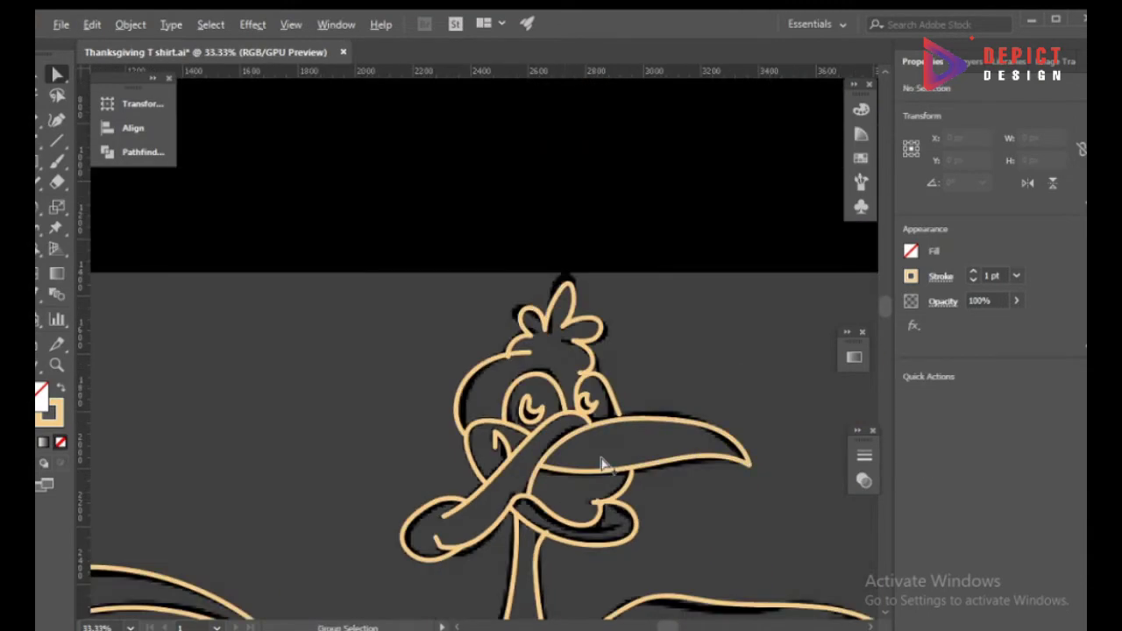
scroll(603, 464, "up", 3)
scroll(559, 325, "up", 2)
Tuck the head's line ends into their neighbours and drop the diagonal line onto the big curve.
left_click_drag(559, 325, 606, 333)
scroll(603, 370, "down", 4)
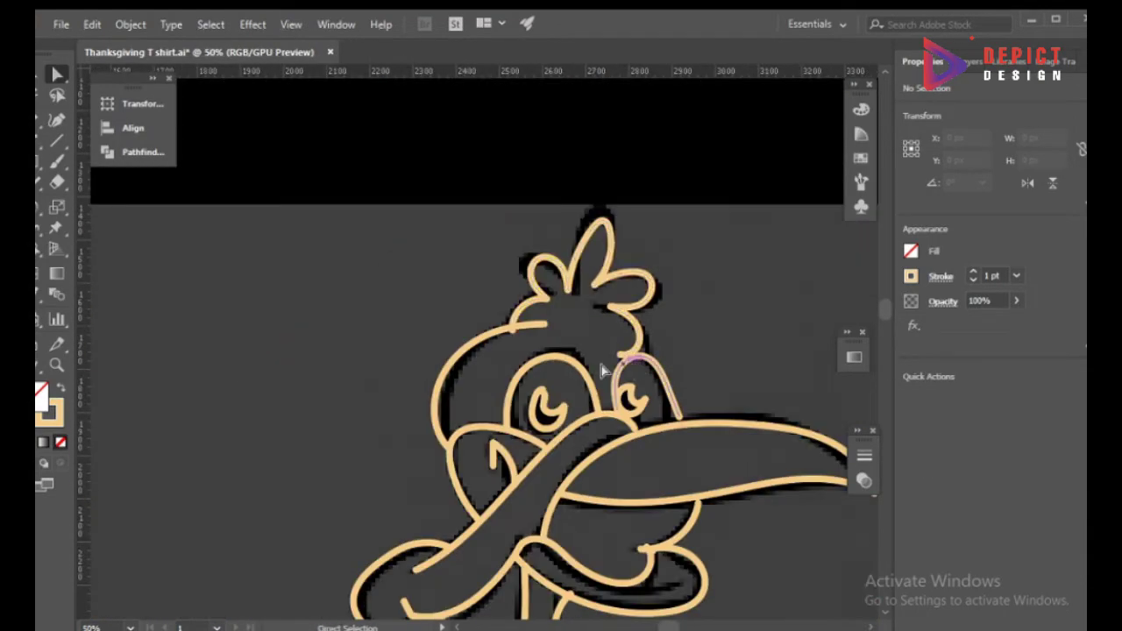
scroll(603, 370, "up", 5)
left_click_drag(501, 342, 501, 338)
scroll(574, 358, "down", 5)
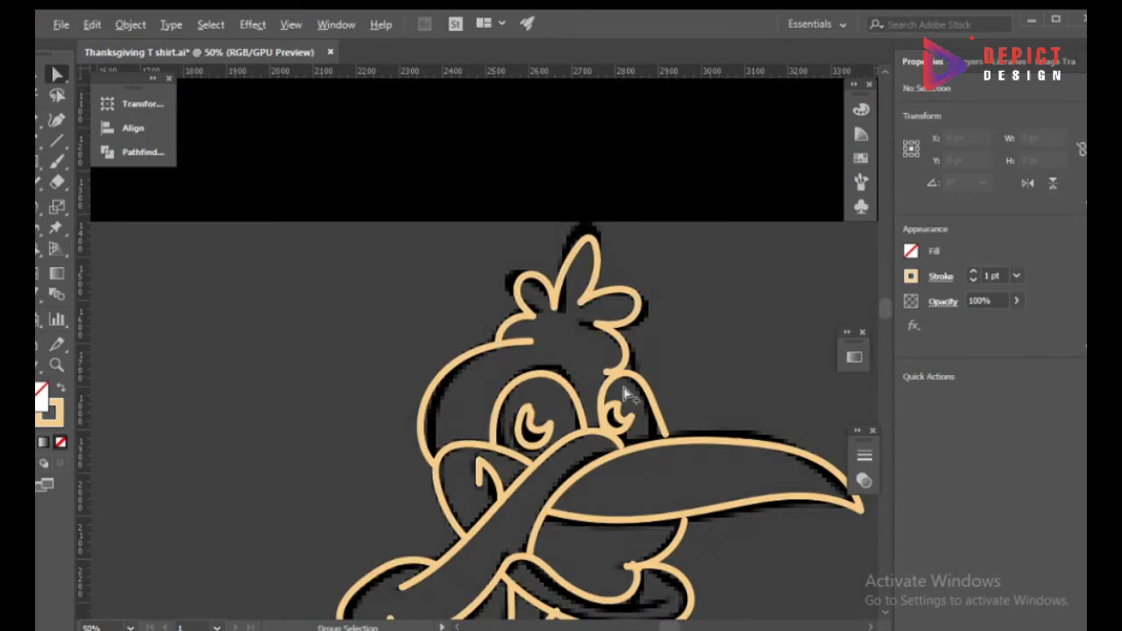
scroll(626, 395, "up", 5)
left_click_drag(550, 407, 553, 434)
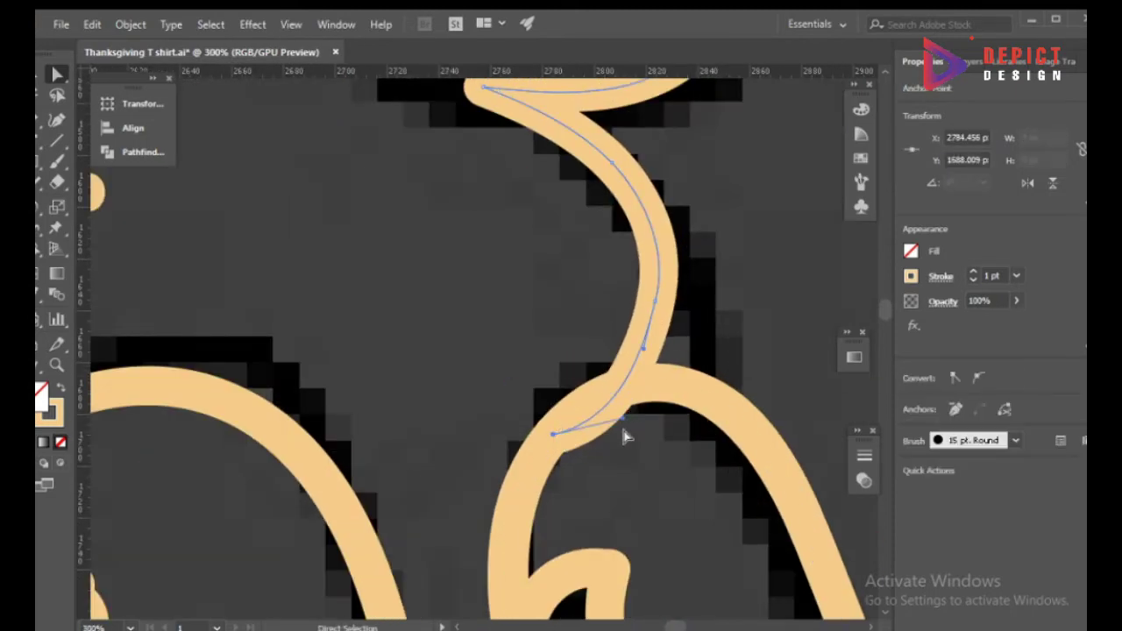
scroll(602, 371, "down", 4)
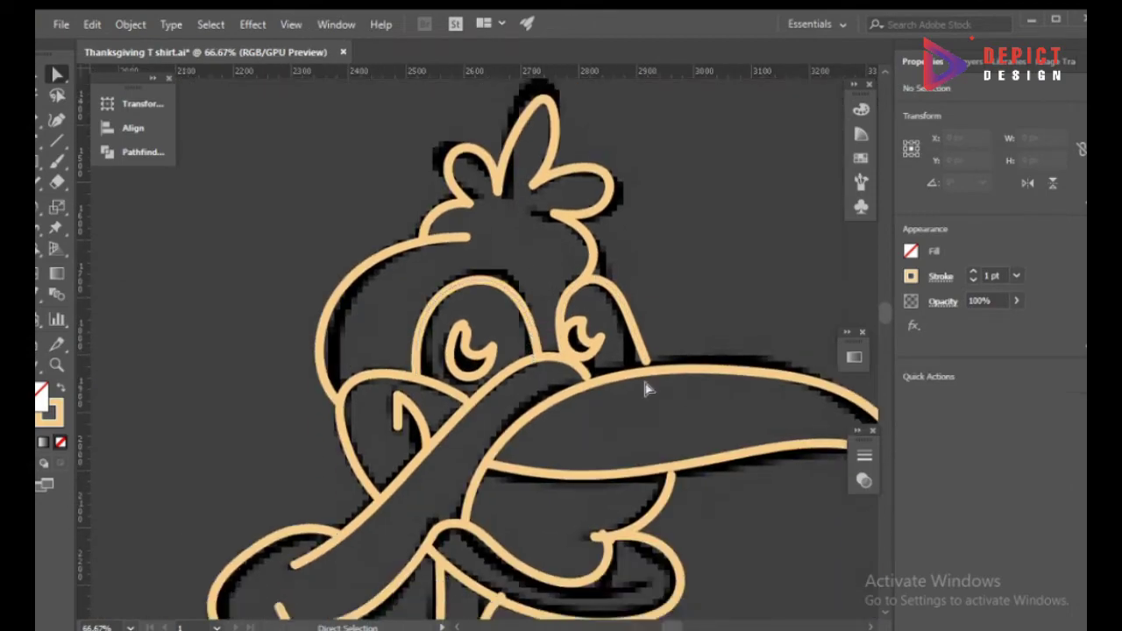
scroll(649, 290, "up", 4)
left_click_drag(648, 289, 650, 313)
Move the left curve's end anchor to meet its neighbouring stroke.
mouse_move(388, 371)
left_mouse_down()
mouse_move(400, 393)
mouse_move(483, 418)
left_mouse_up()
scroll(494, 388, "up", 2)
scroll(526, 377, "down", 3)
scroll(456, 394, "up", 3)
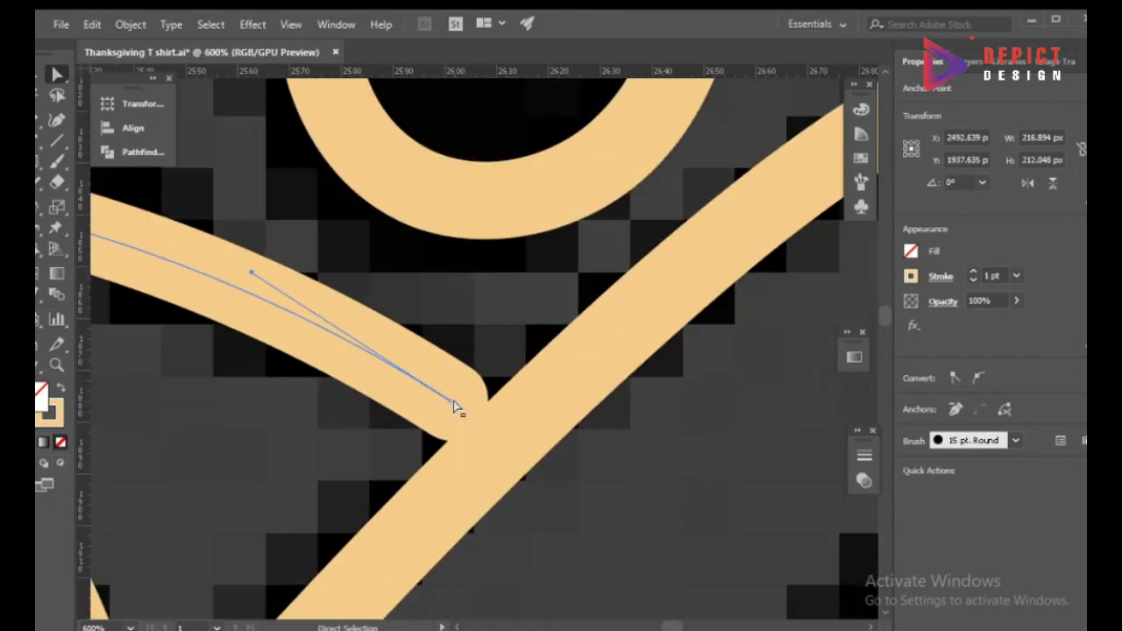
scroll(483, 419, "down", 3)
left_click(380, 450)
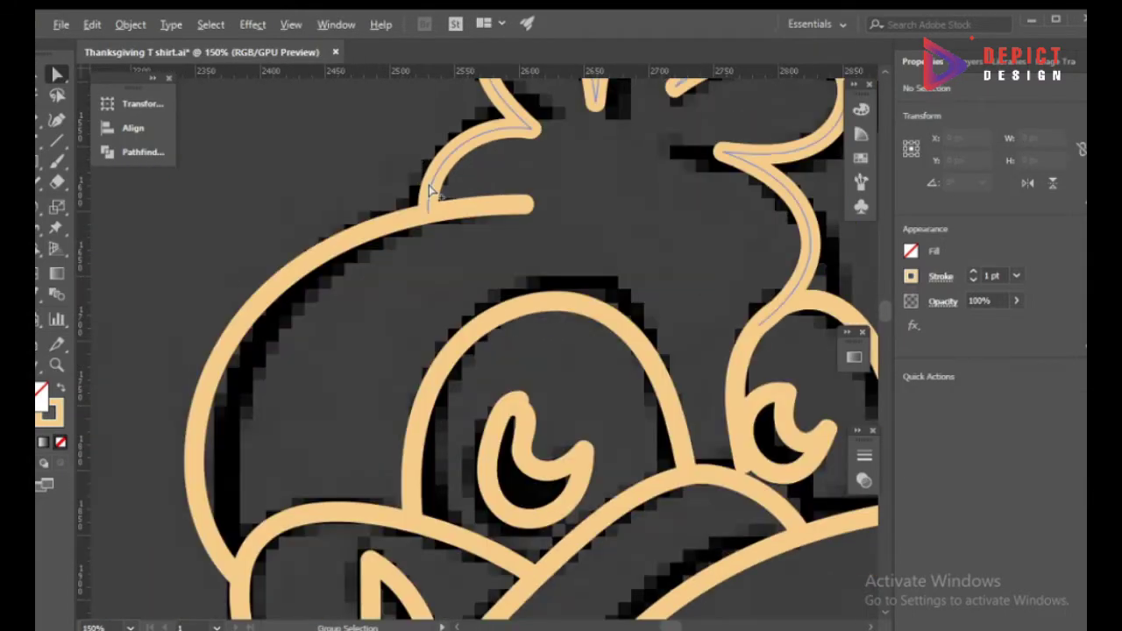
scroll(438, 395, "down", 3)
scroll(506, 327, "up", 5)
Reshape the wing junction and pull the top anchor up to meet the line.
mouse_move(596, 317)
left_mouse_down()
mouse_move(646, 355)
mouse_move(607, 334)
mouse_move(688, 348)
left_mouse_up()
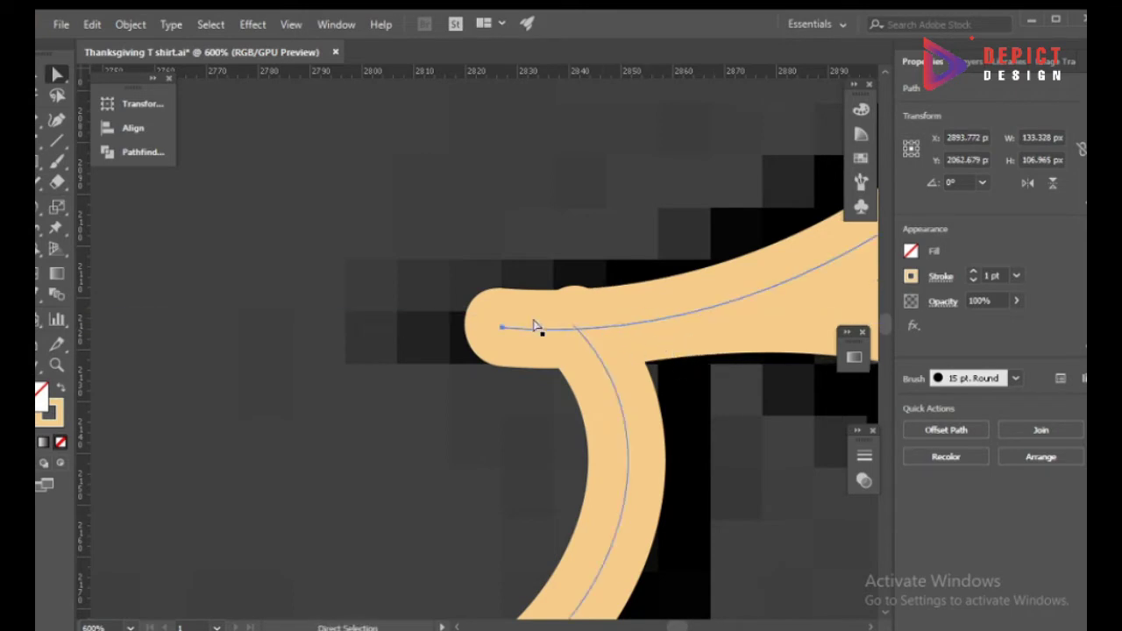
left_click_drag(537, 326, 576, 325)
scroll(576, 350, "down", 3)
scroll(705, 280, "up", 2)
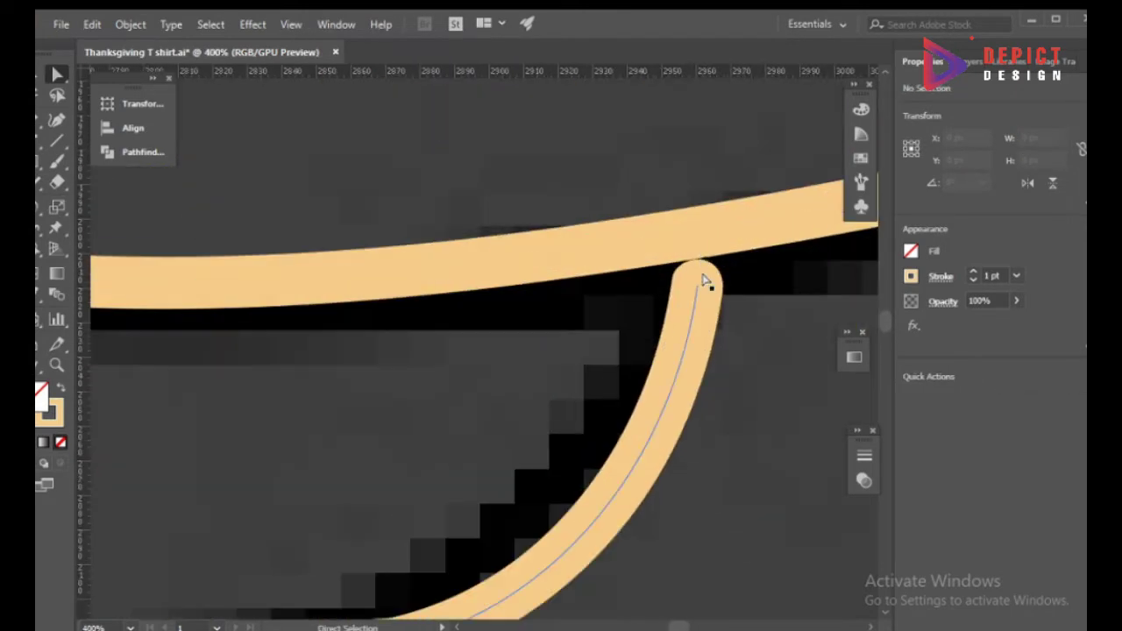
left_click_drag(705, 280, 701, 255)
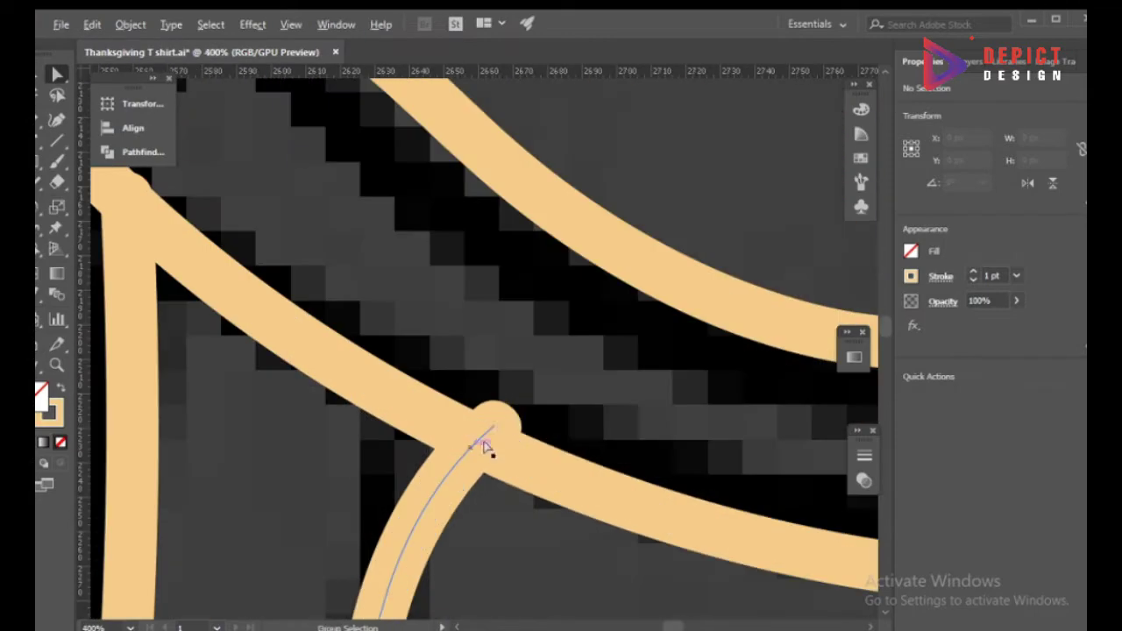
left_click(493, 427)
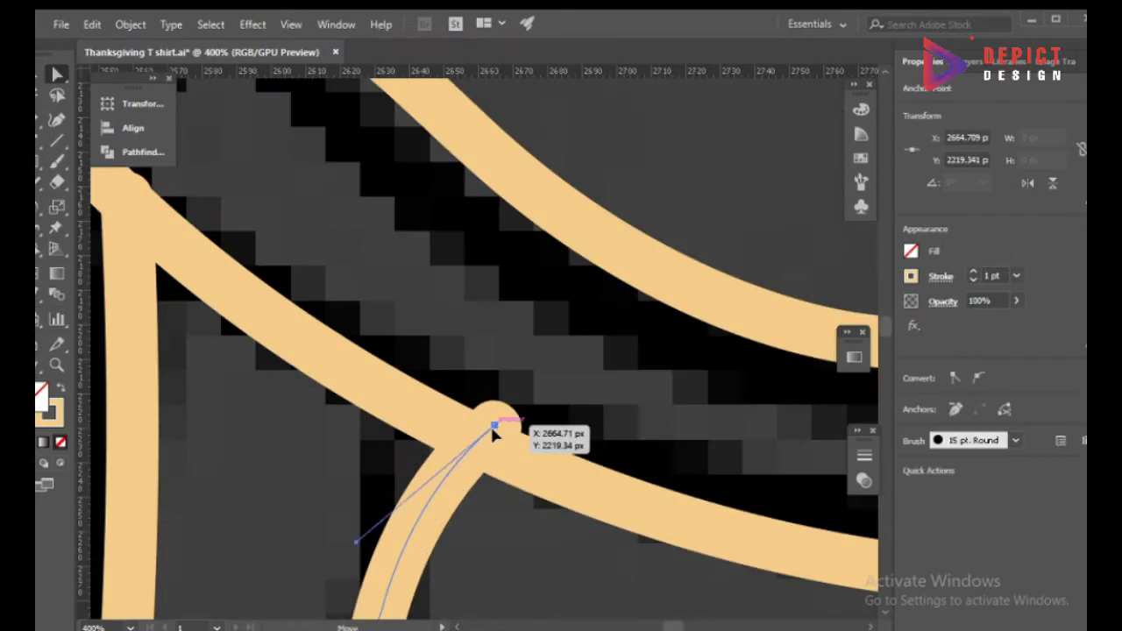
scroll(526, 394, "down", 4)
scroll(473, 394, "down", 5)
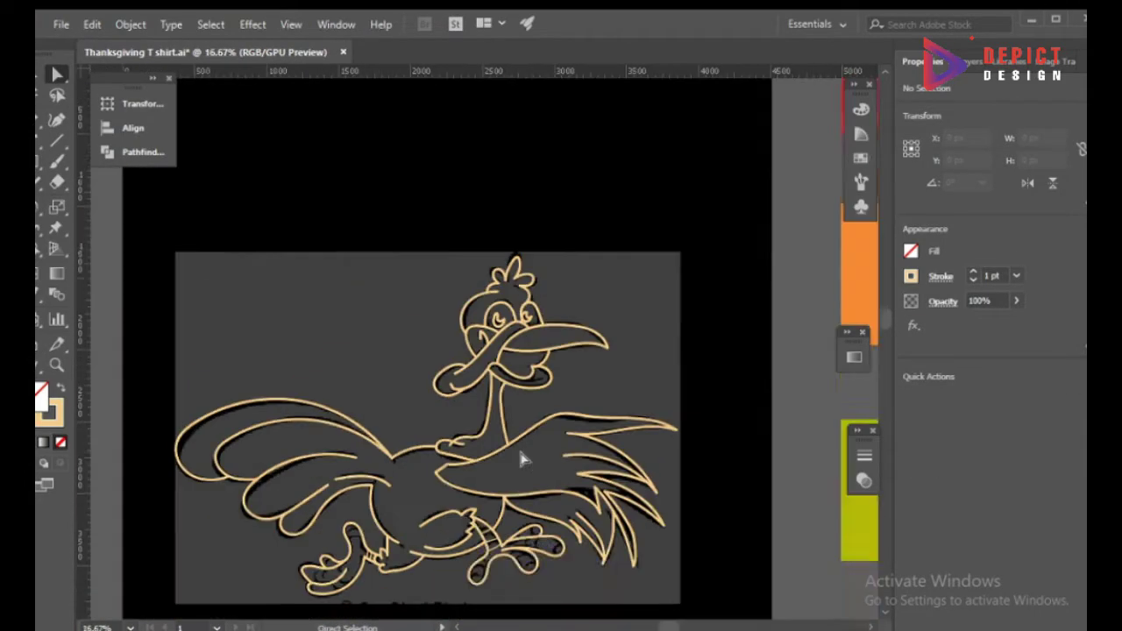
Draw a short pen line at the wing-body junction.
scroll(525, 460, "down", 3)
scroll(474, 500, "down", 1)
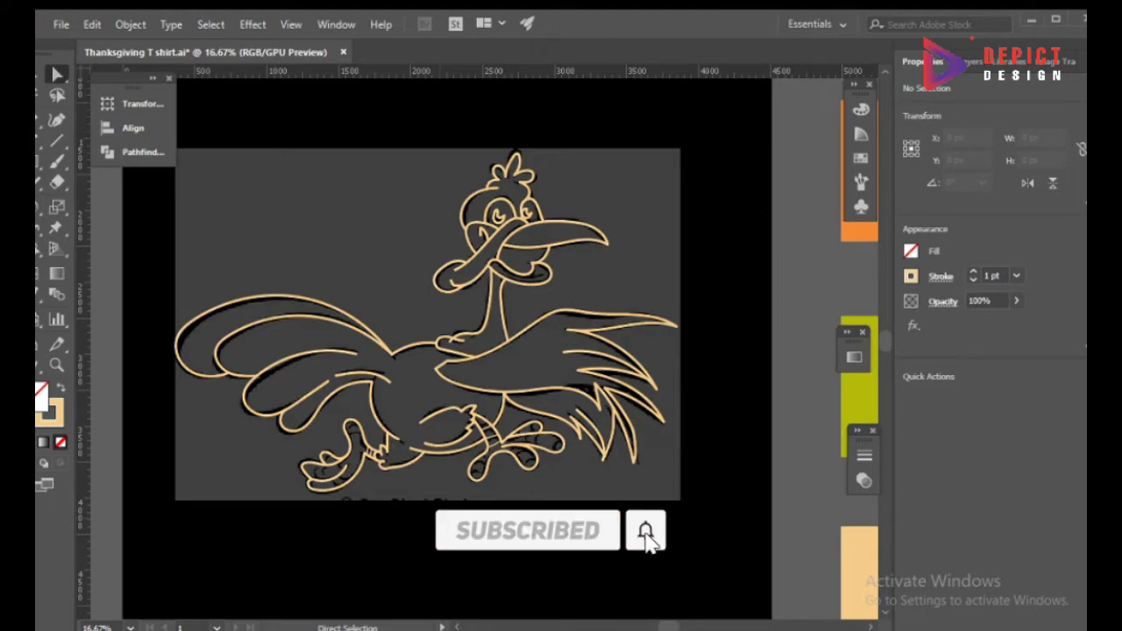
left_click(58, 416)
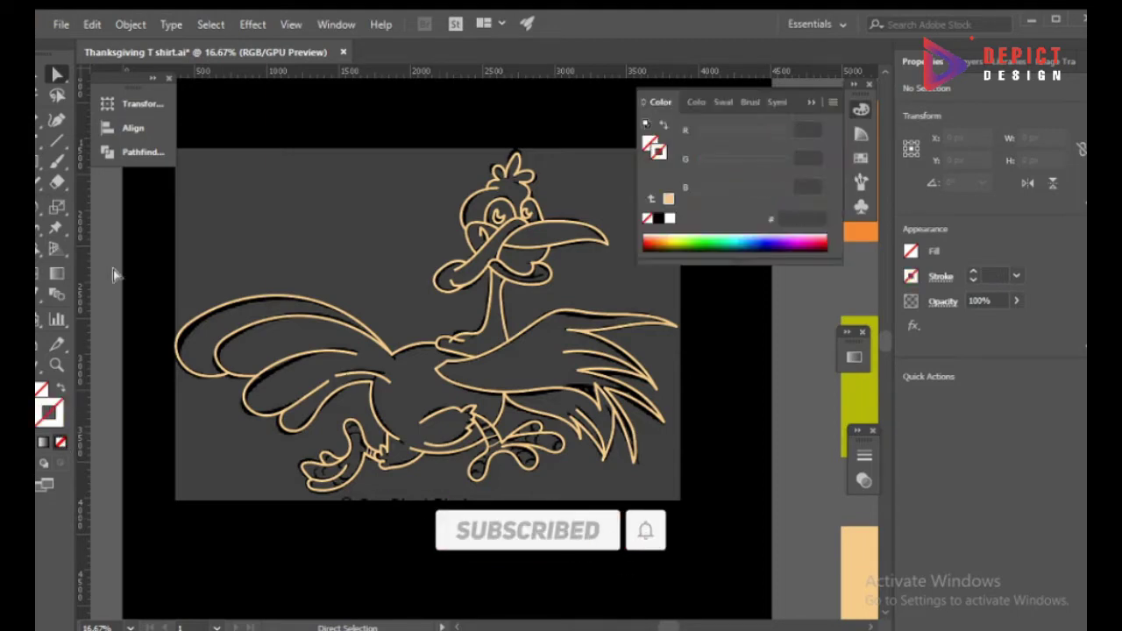
key("p")
scroll(406, 451, "up", 3)
left_click(362, 281)
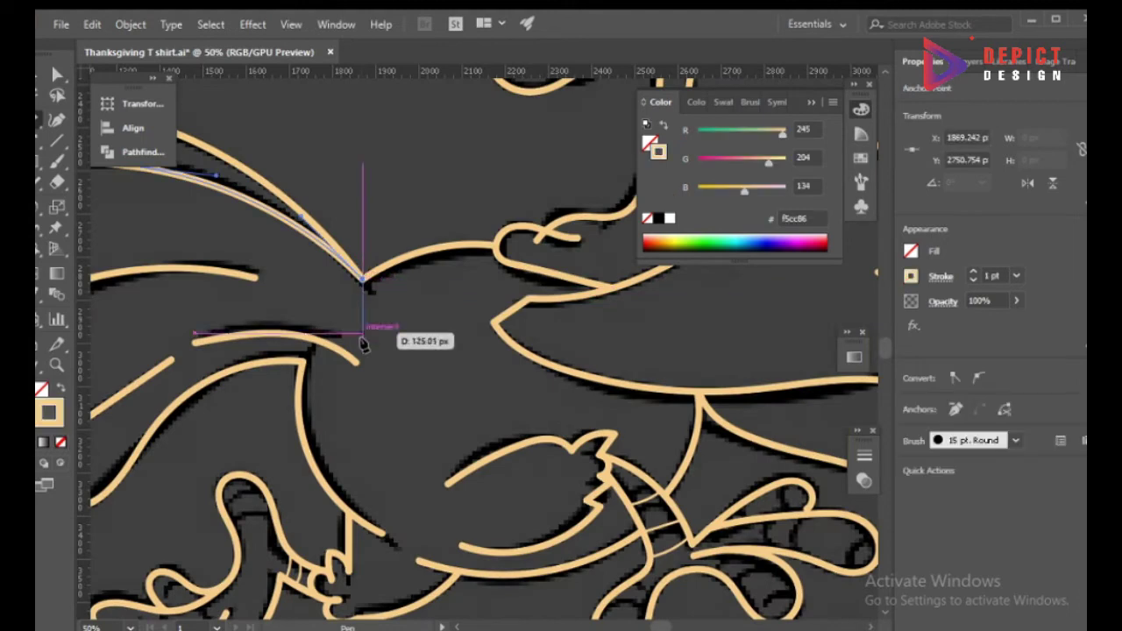
key("v")
left_click(105, 230)
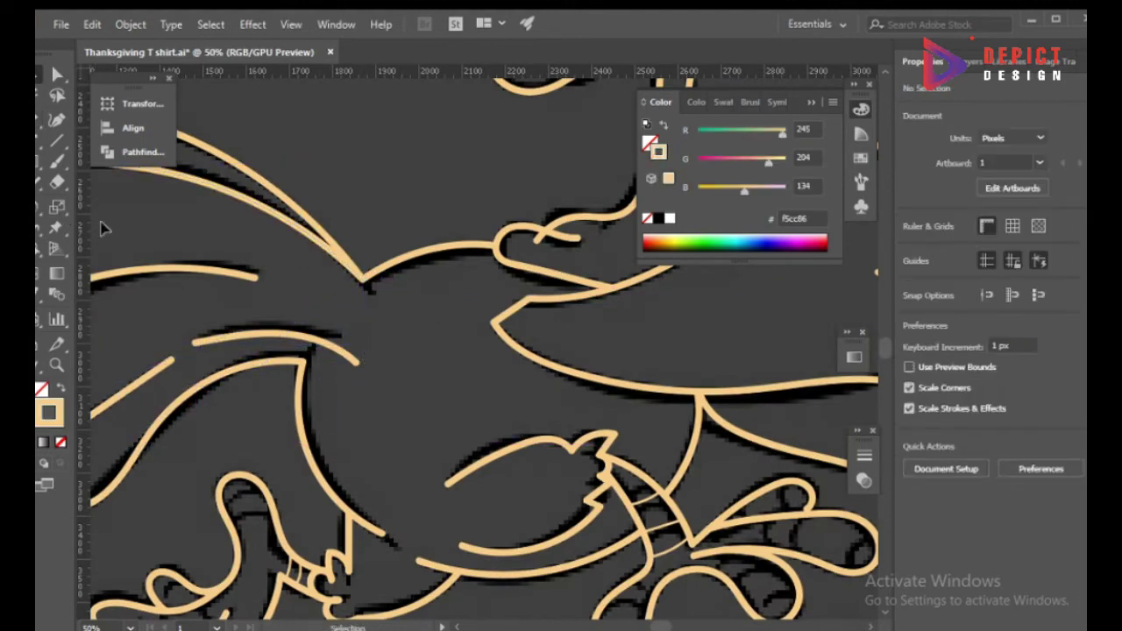
scroll(441, 375, "down", 3)
left_click(813, 101)
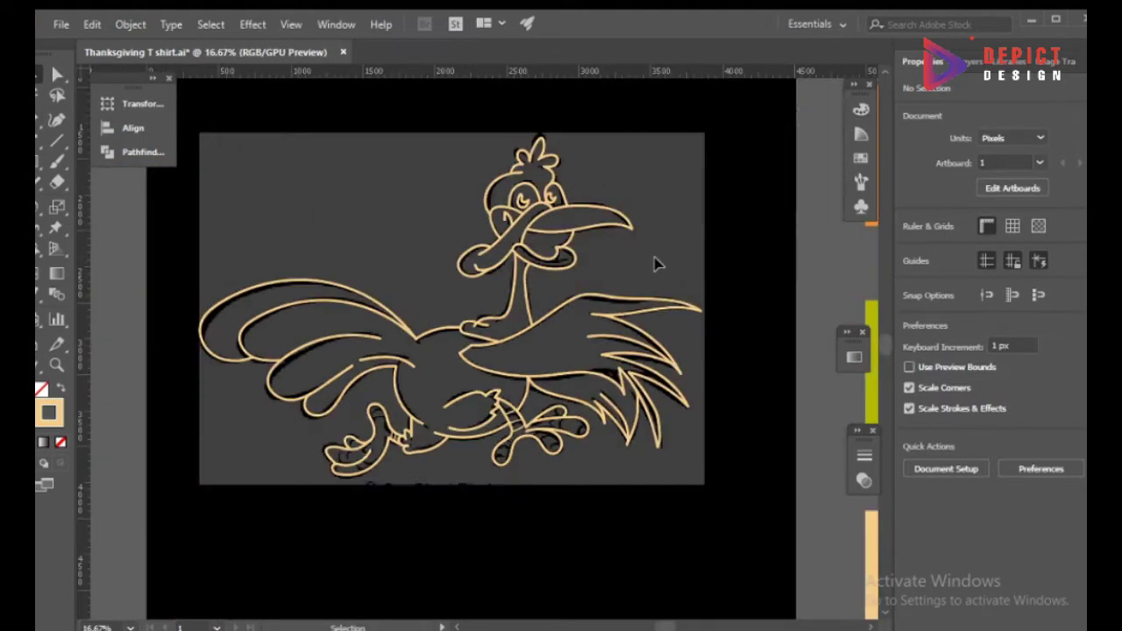
Move the reference sketch off the artboard and set its opacity to 100%.
scroll(552, 279, "down", 1)
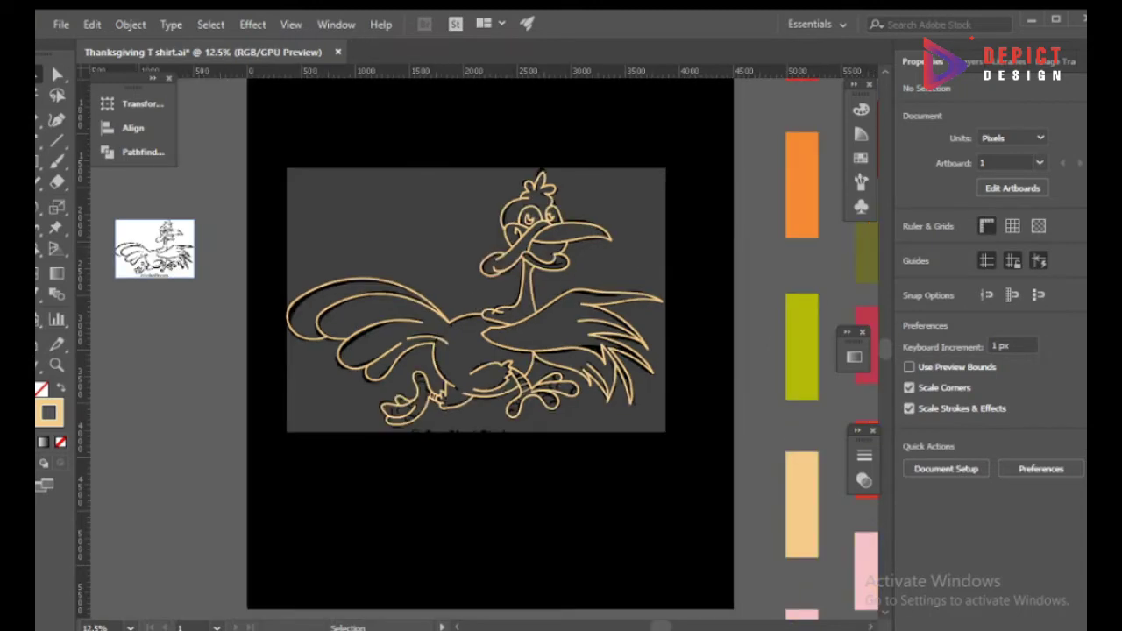
left_click(444, 514)
mouse_move(341, 395)
left_mouse_down()
mouse_move(351, 546)
mouse_move(218, 447)
left_mouse_up()
left_click_drag(146, 434, 146, 435)
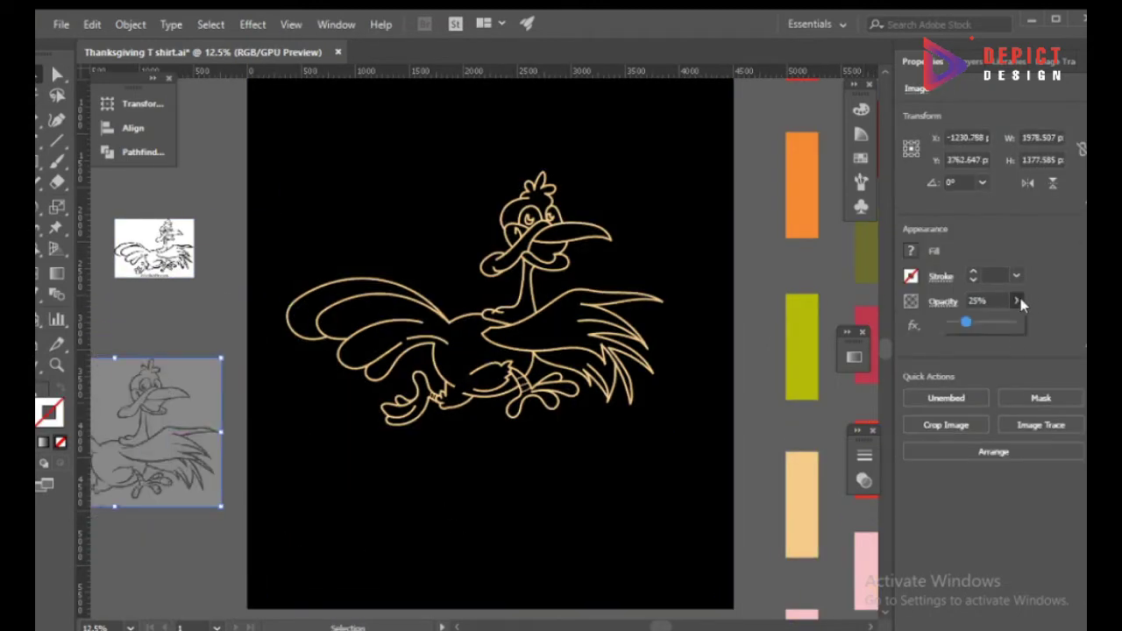
left_click_drag(966, 323, 1023, 323)
Place a grouped copy of the turkey outline on the lower-left pasteboard.
scroll(412, 343, "down", 1)
left_click(522, 302)
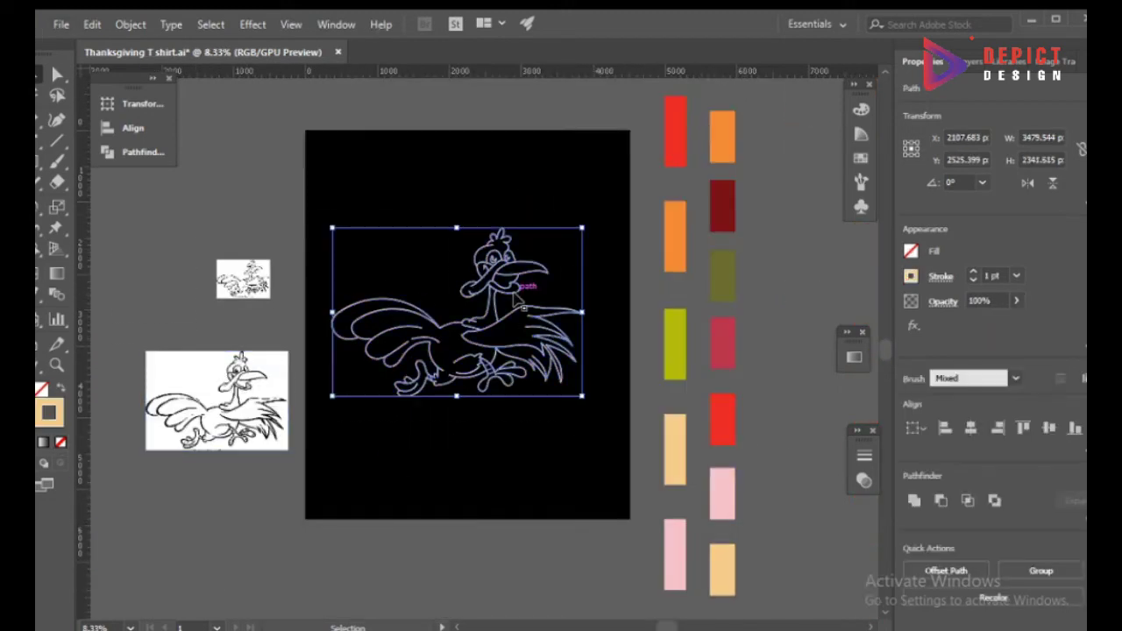
mouse_move(521, 302)
left_mouse_down()
mouse_move(234, 526)
mouse_move(237, 556)
left_mouse_up()
right_click(238, 555)
key("Escape")
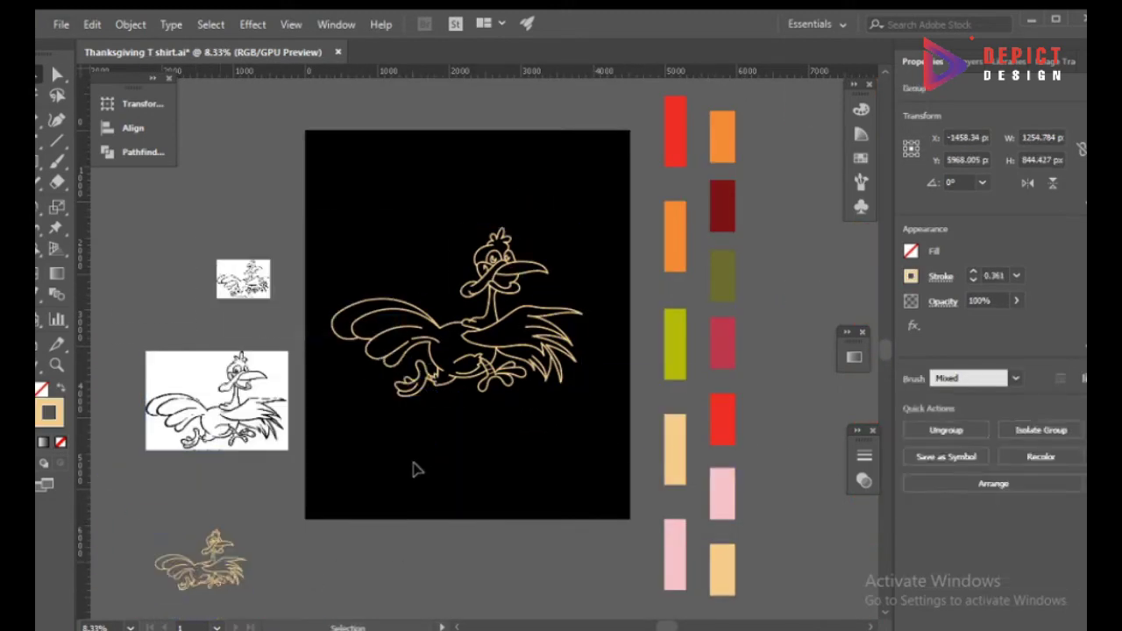
left_click(417, 469)
scroll(436, 351, "up", 2)
scroll(543, 453, "up", 2)
Set the Paintbrush to the 5 pt Round brush for striping the right foot's toes.
scroll(555, 446, "up", 1)
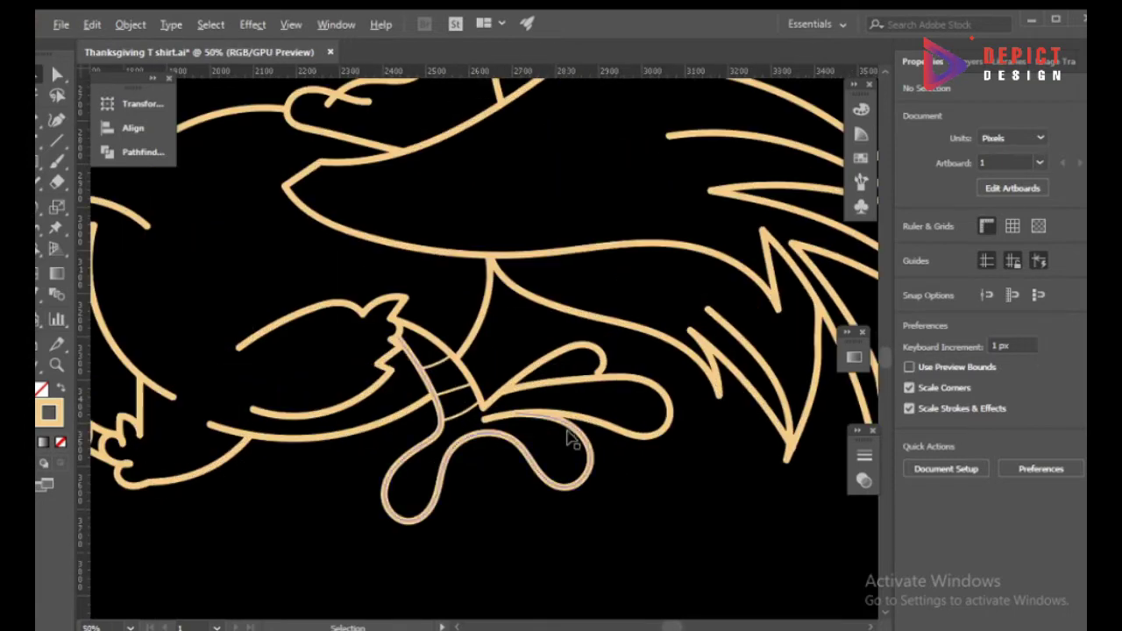
scroll(515, 447, "up", 1)
left_click(56, 161)
scroll(596, 430, "up", 1)
scroll(596, 429, "up", 1)
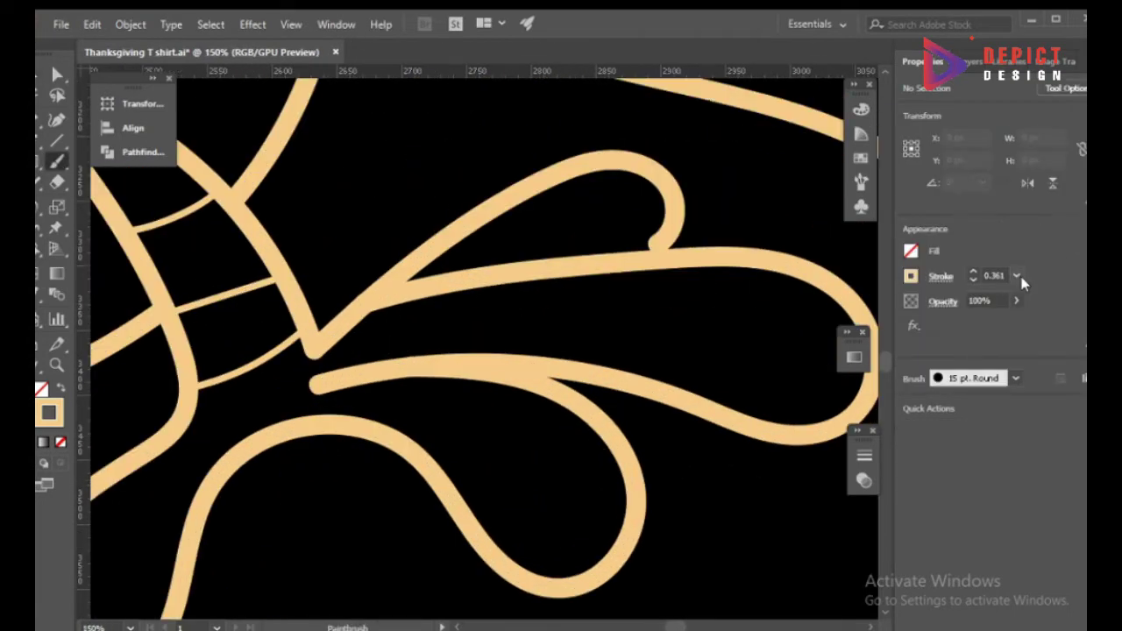
left_click(1015, 377)
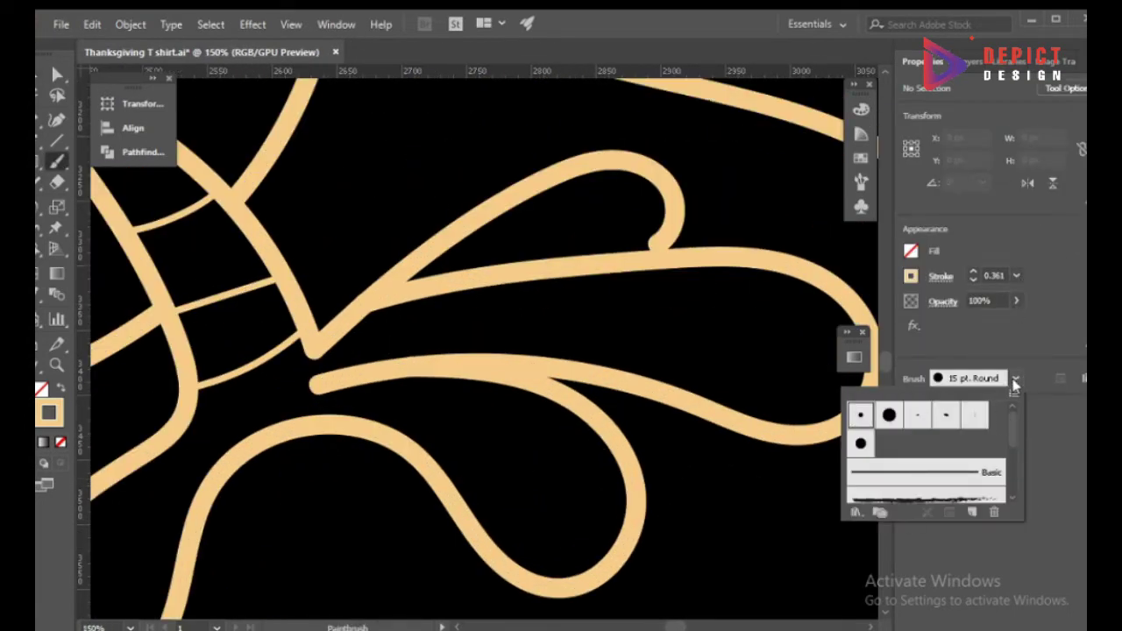
left_click(860, 415)
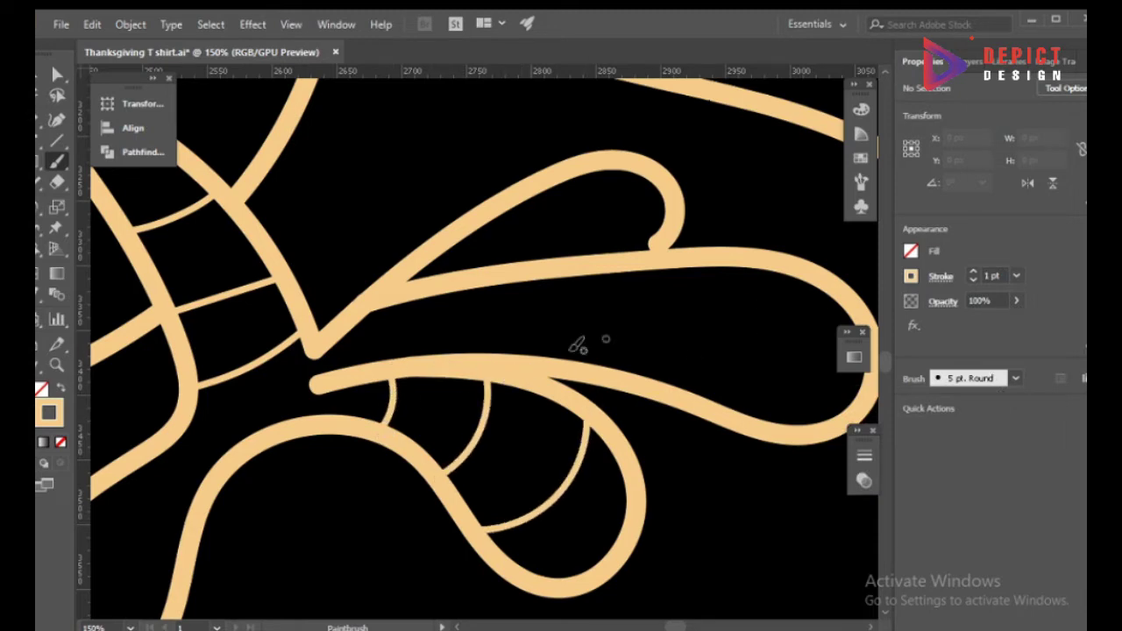
scroll(578, 346, "right", 2)
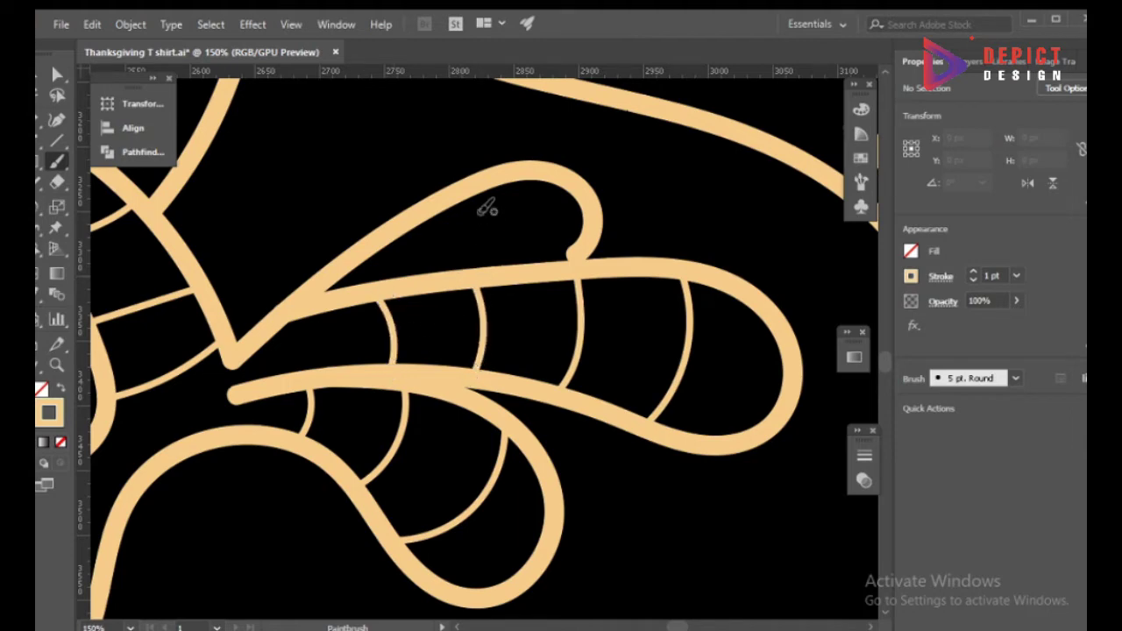
Move the upper toe loop's end anchor down onto the crossing stroke.
left_click(56, 74)
left_click(577, 253)
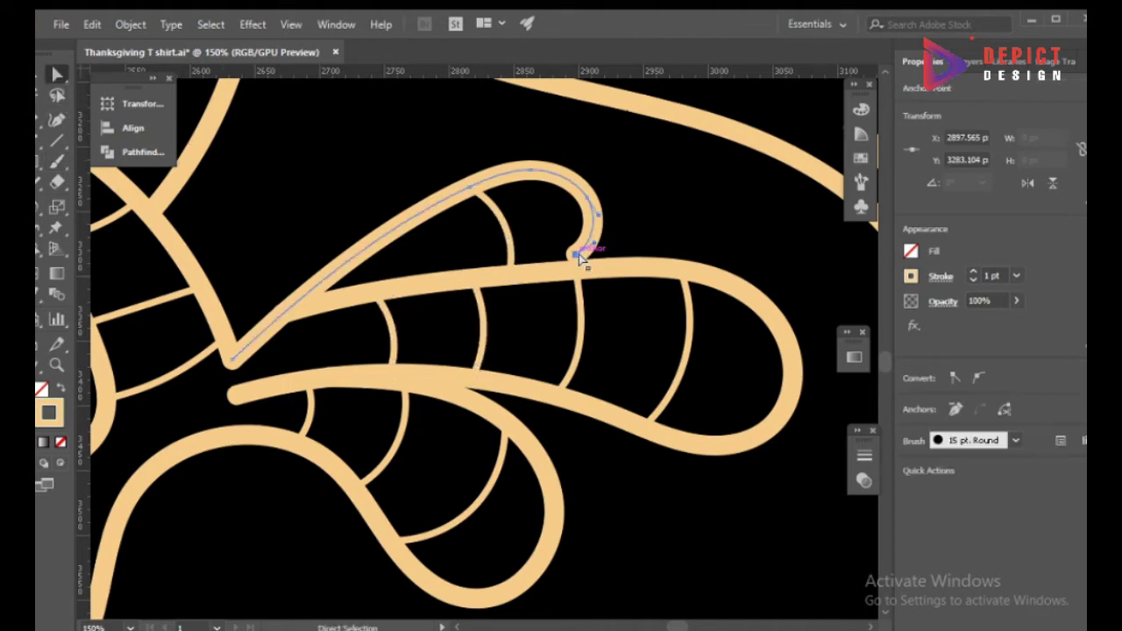
left_click_drag(576, 254, 580, 264)
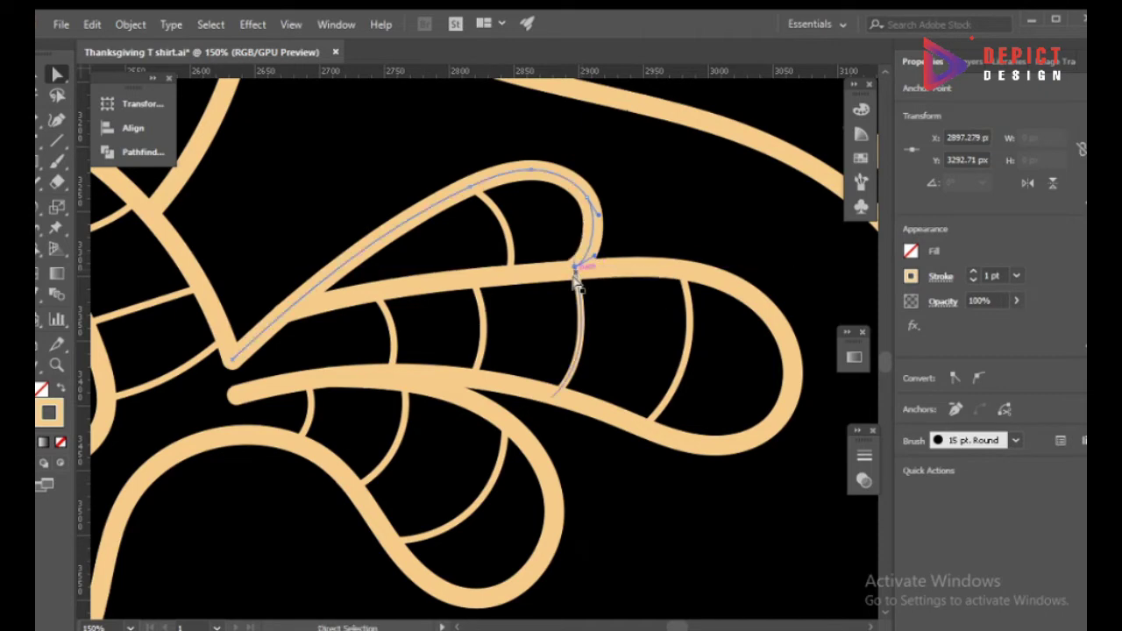
key("v")
left_click(531, 247)
Return to the Paintbrush with the 5 pt Round brush.
left_click(56, 161)
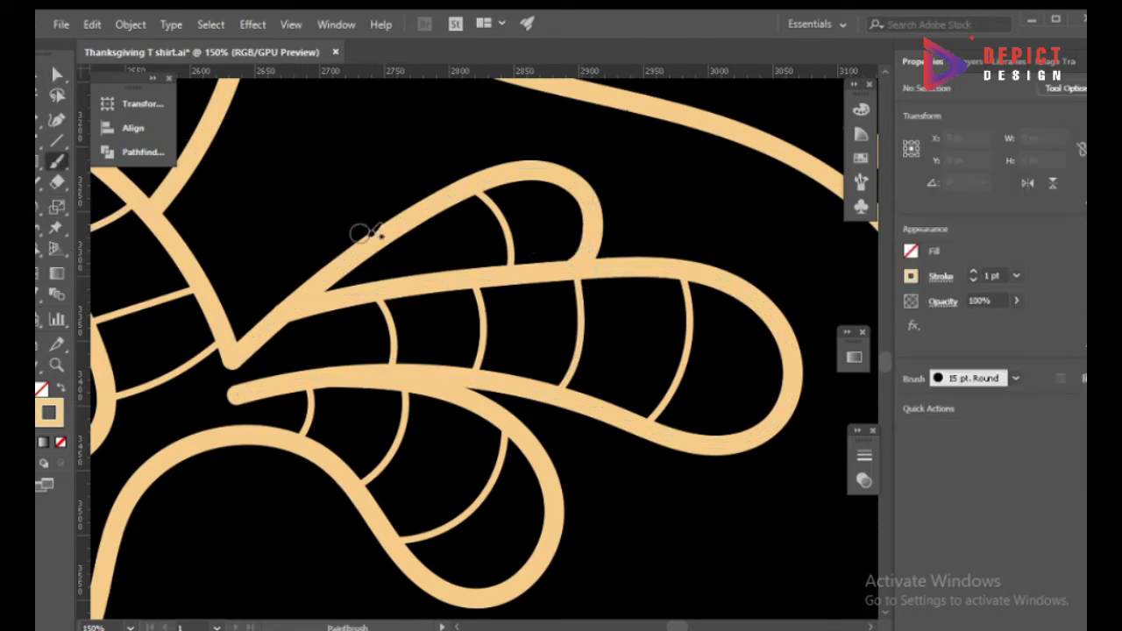
left_click(1019, 380)
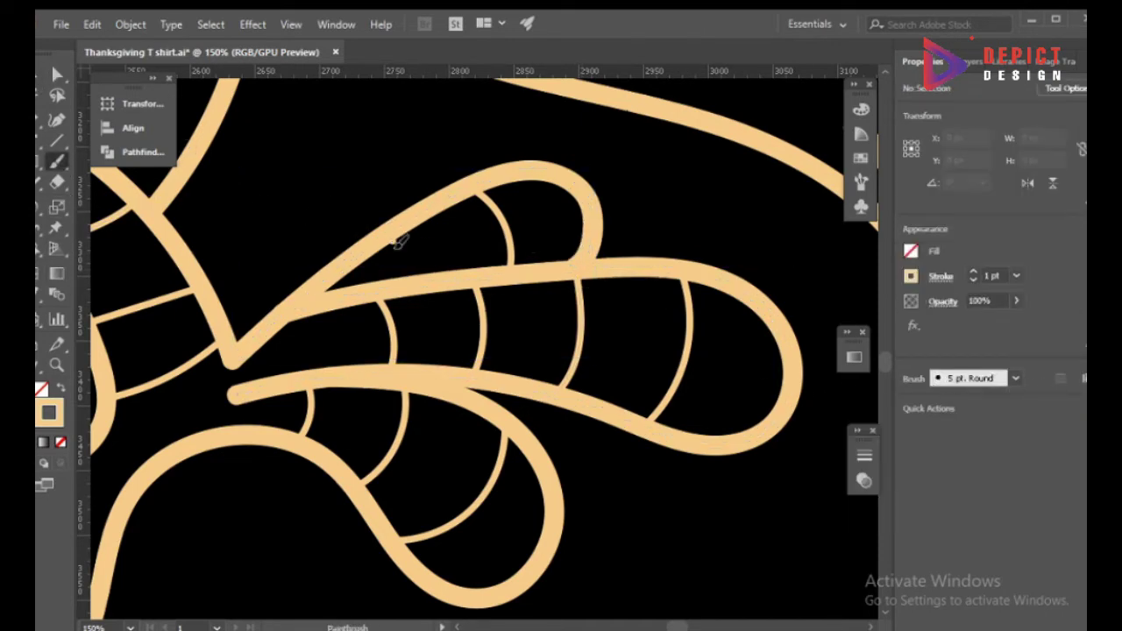
scroll(399, 241, "down", 1)
scroll(292, 462, "up", 1)
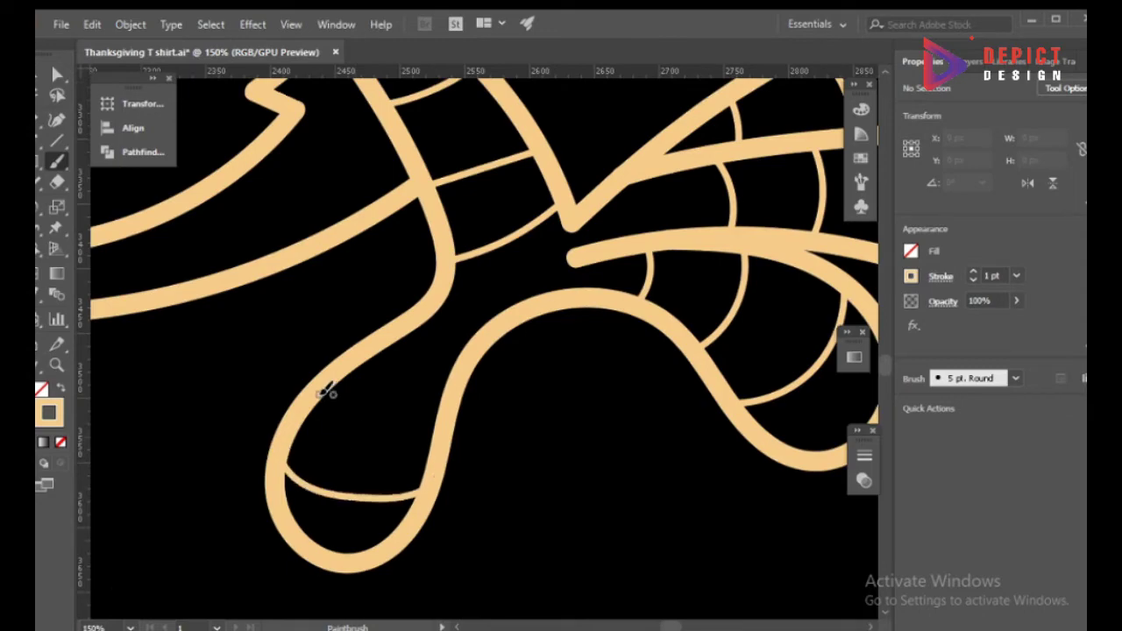
Draw a short stripe and a vertical stripe across the left foot's toes.
scroll(489, 363, "down", 3)
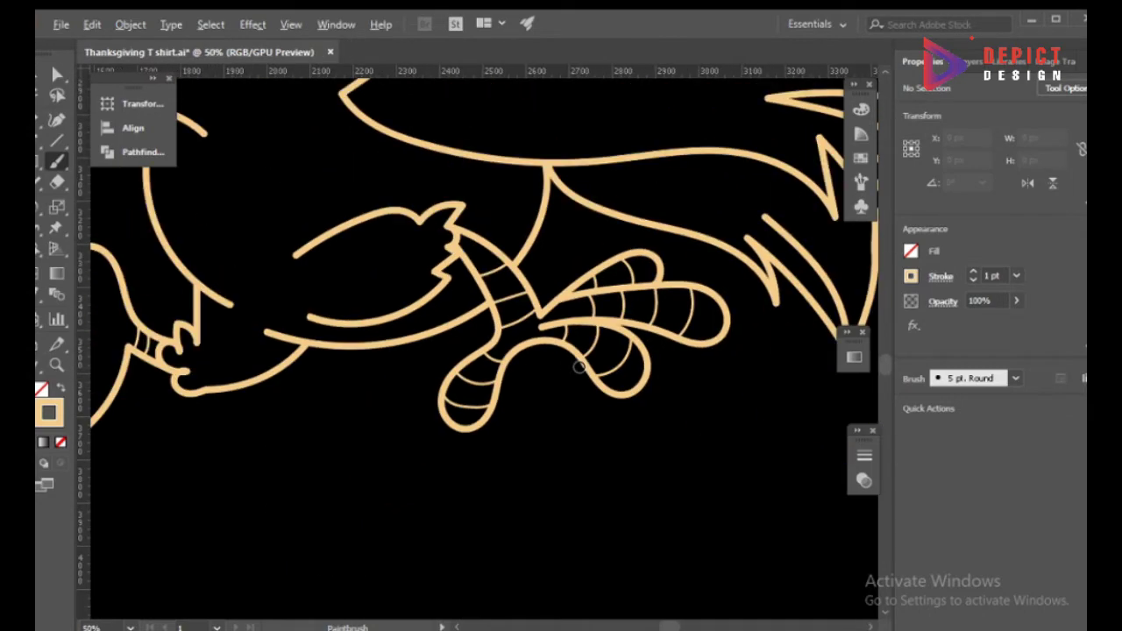
scroll(489, 363, "down", 2)
scroll(200, 424, "up", 1)
scroll(611, 492, "down", 2)
scroll(544, 445, "up", 3)
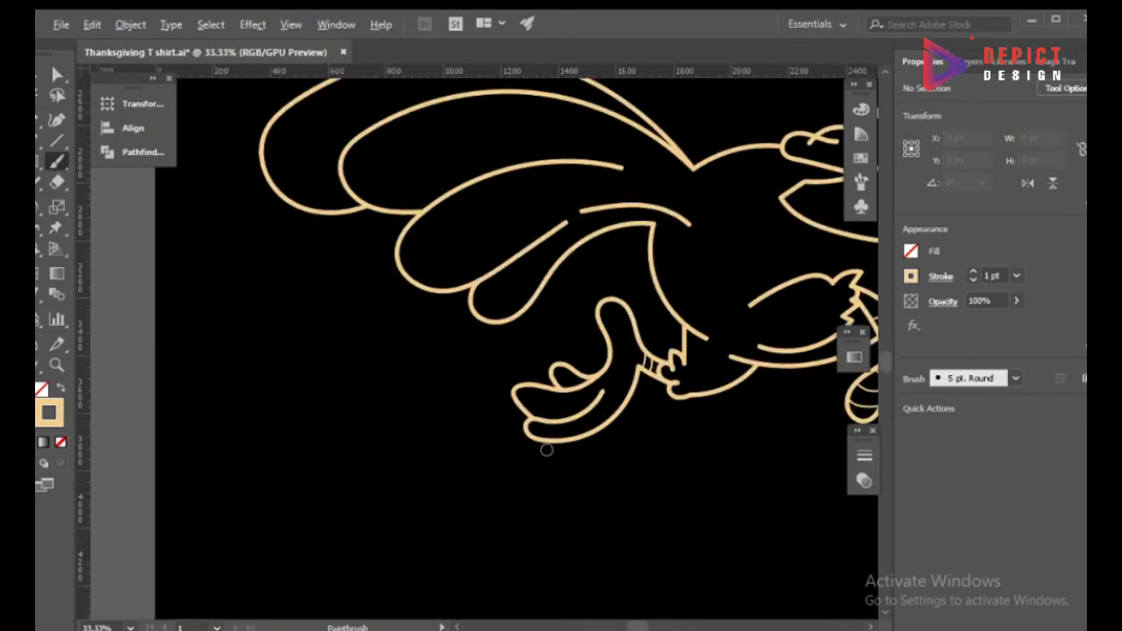
scroll(561, 466, "down", 2)
scroll(250, 536, "up", 2)
scroll(667, 444, "up", 2)
scroll(613, 451, "up", 2)
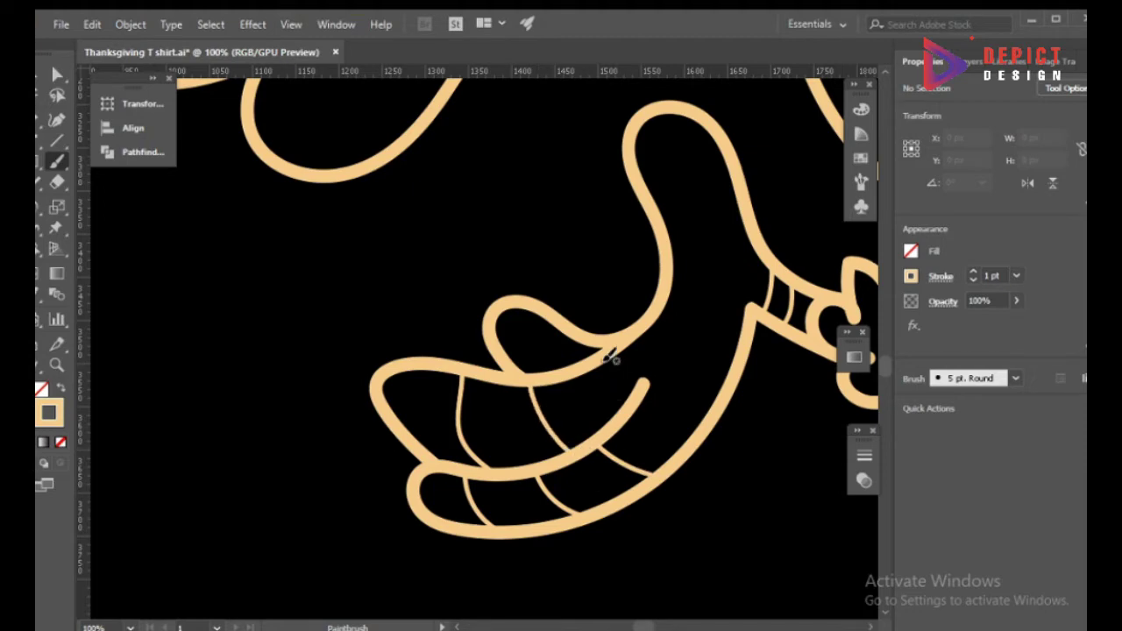
scroll(602, 419, "up", 2)
scroll(539, 383, "down", 3)
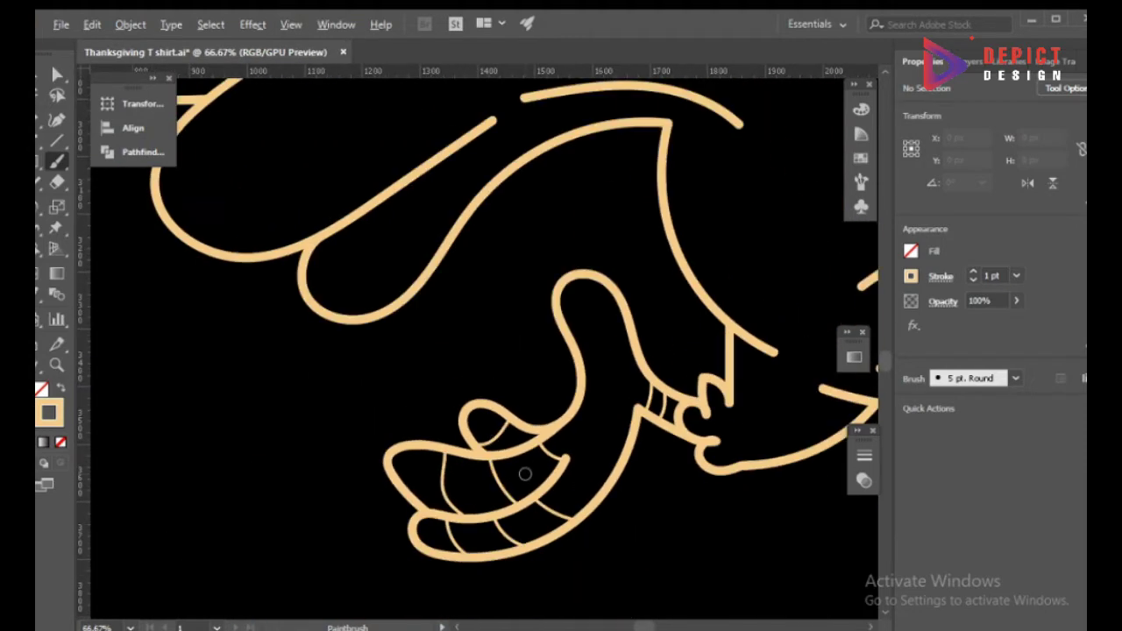
scroll(526, 468, "down", 1)
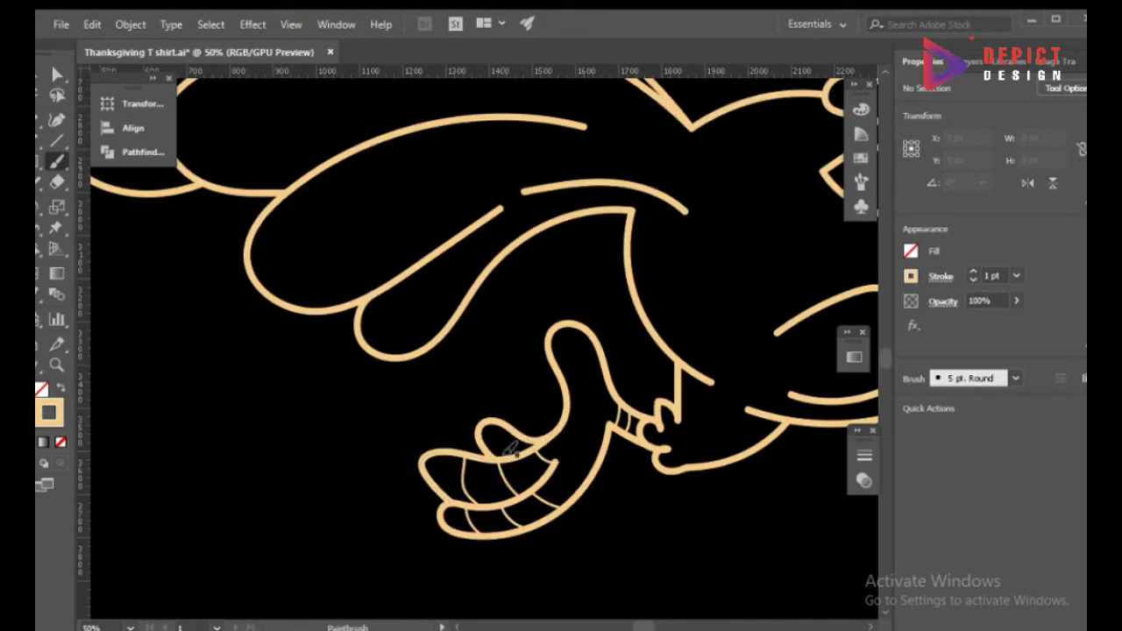
scroll(522, 452, "up", 1)
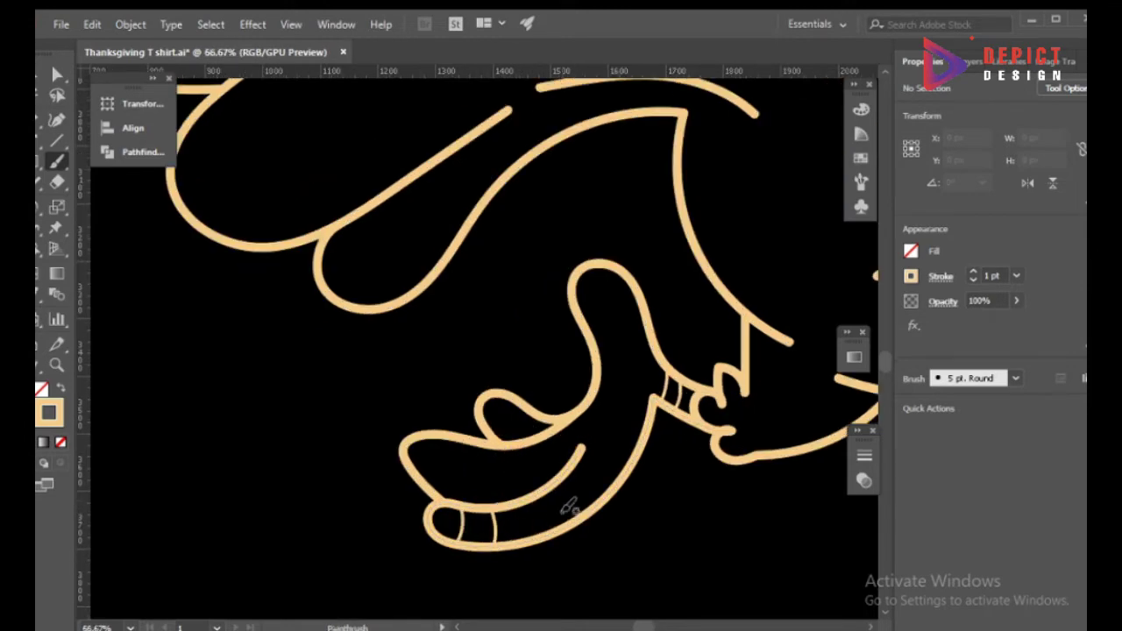
scroll(569, 507, "up", 2)
left_click_drag(494, 489, 509, 508)
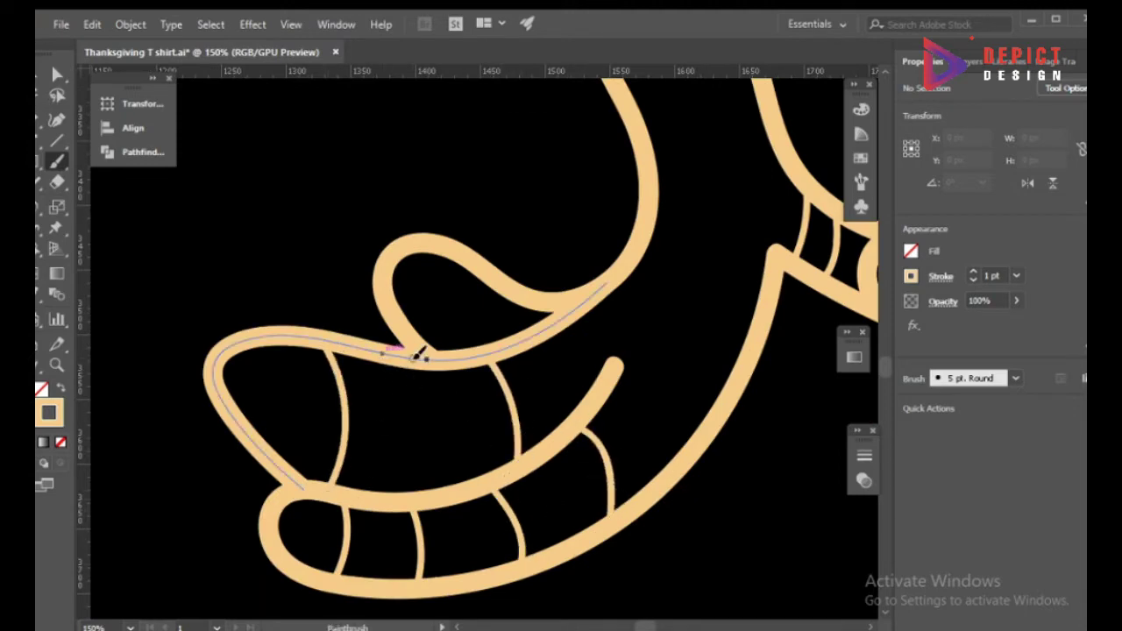
left_click_drag(411, 366, 433, 486)
Draw a line across the left foot's thumb tip, then return to the Selection tool.
scroll(569, 368, "up", 2)
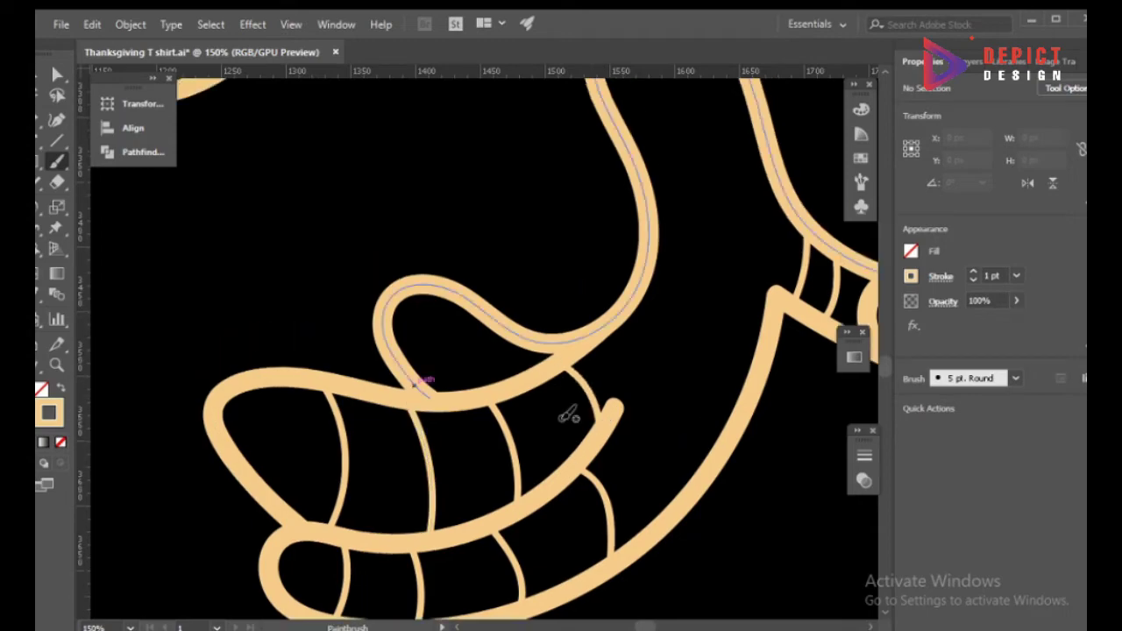
scroll(526, 325, "down", 2)
scroll(526, 325, "up", 1)
left_click_drag(493, 337, 544, 326)
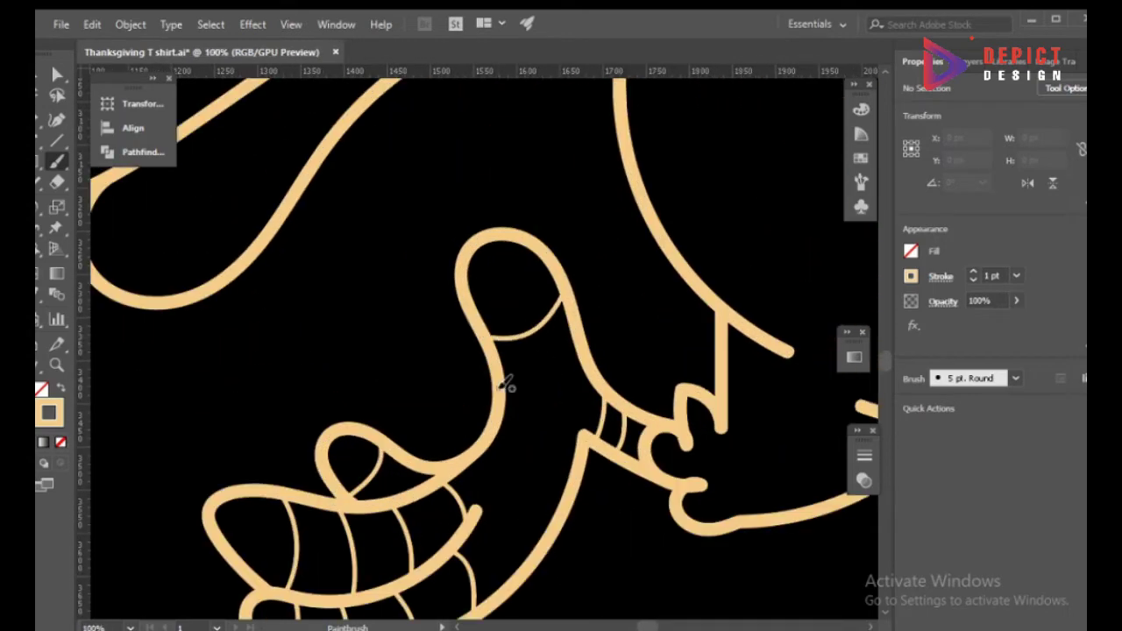
scroll(603, 372, "down", 3)
scroll(526, 315, "up", 2)
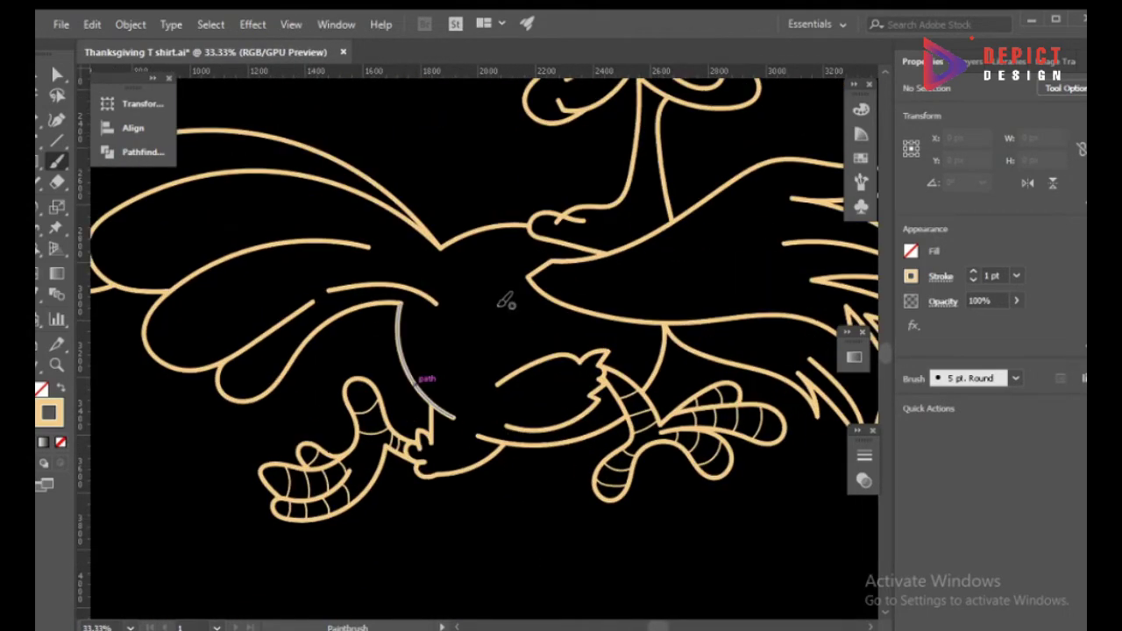
scroll(526, 309, "down", 3)
scroll(501, 300, "up", 3)
scroll(491, 351, "down", 2)
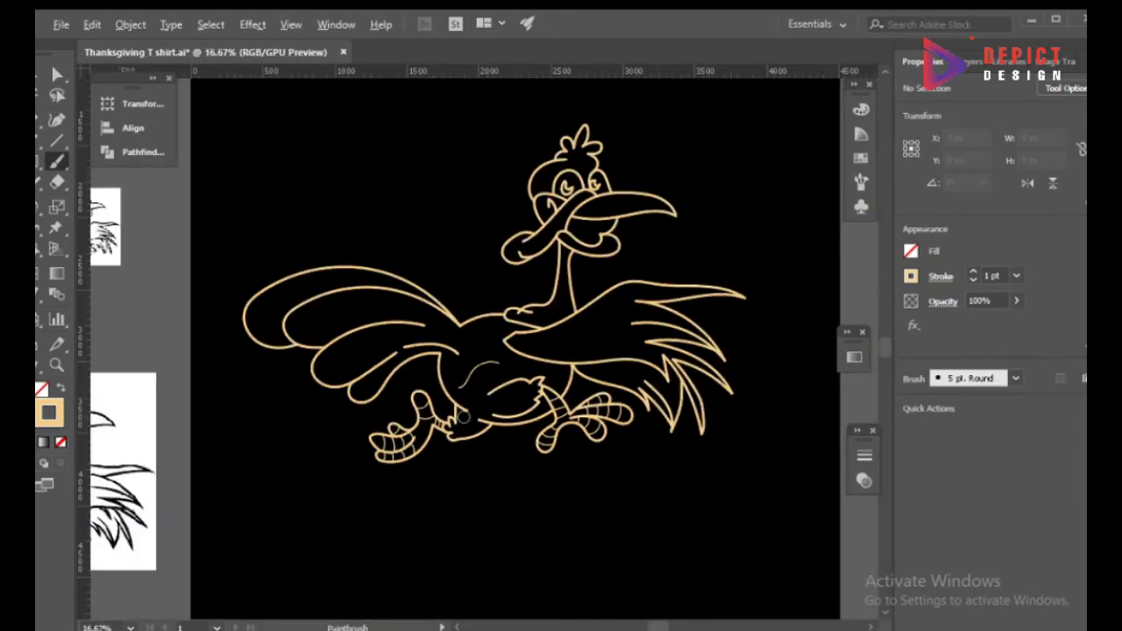
scroll(489, 354, "up", 3)
scroll(574, 351, "down", 2)
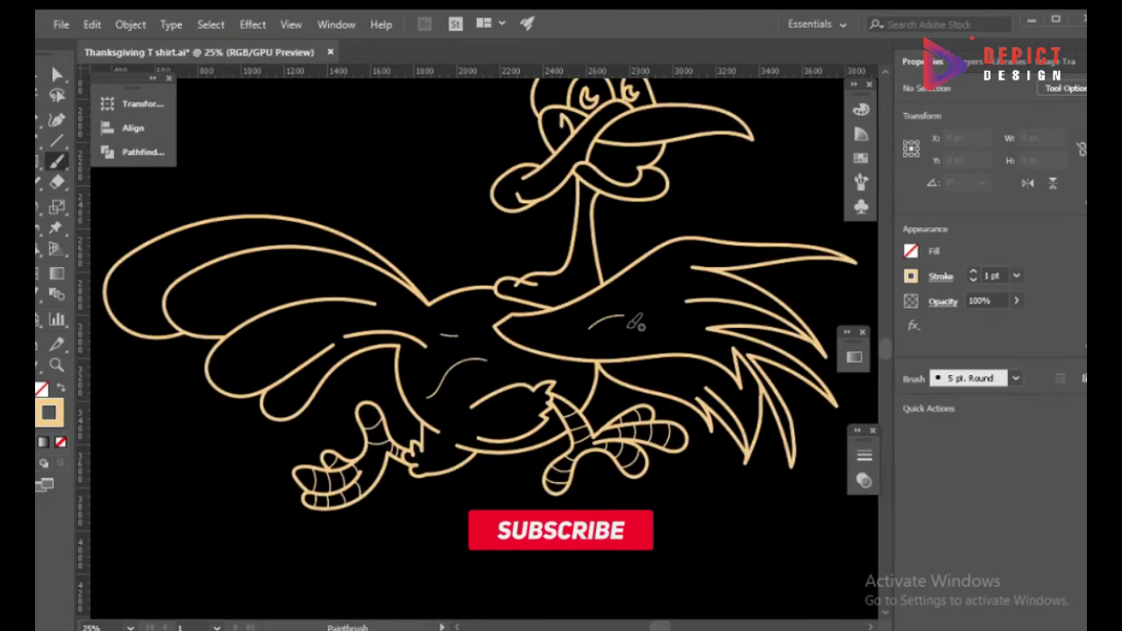
scroll(271, 228, "down", 2)
key("v")
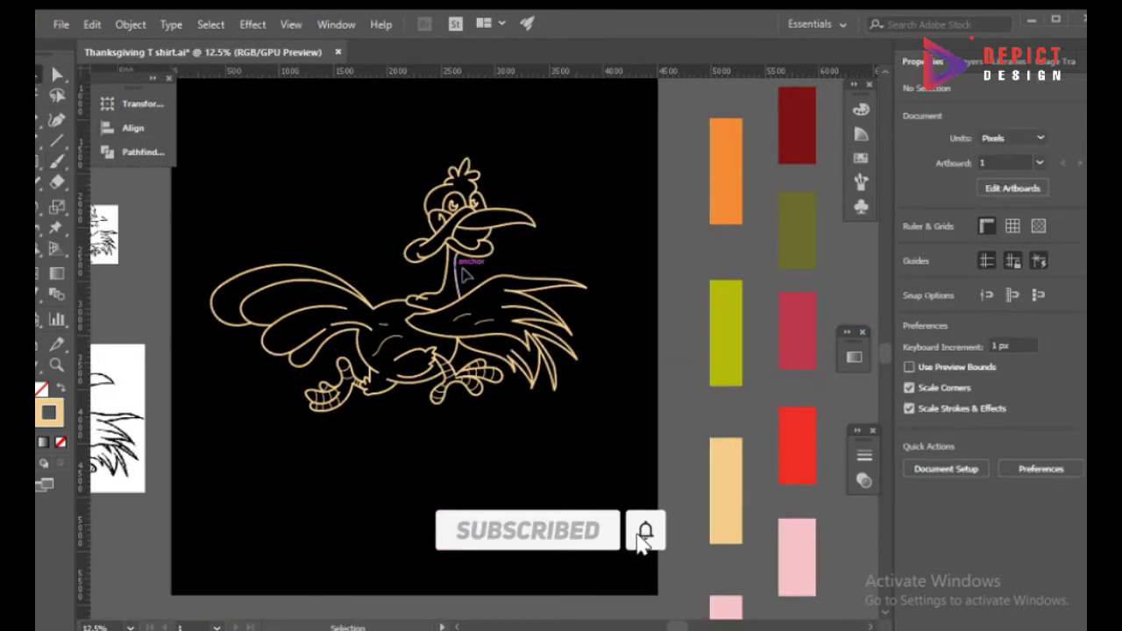
scroll(331, 514, "down", 2)
Place a grouped spare copy of the turkey below-left of the artboard.
left_click_drag(478, 326, 328, 531)
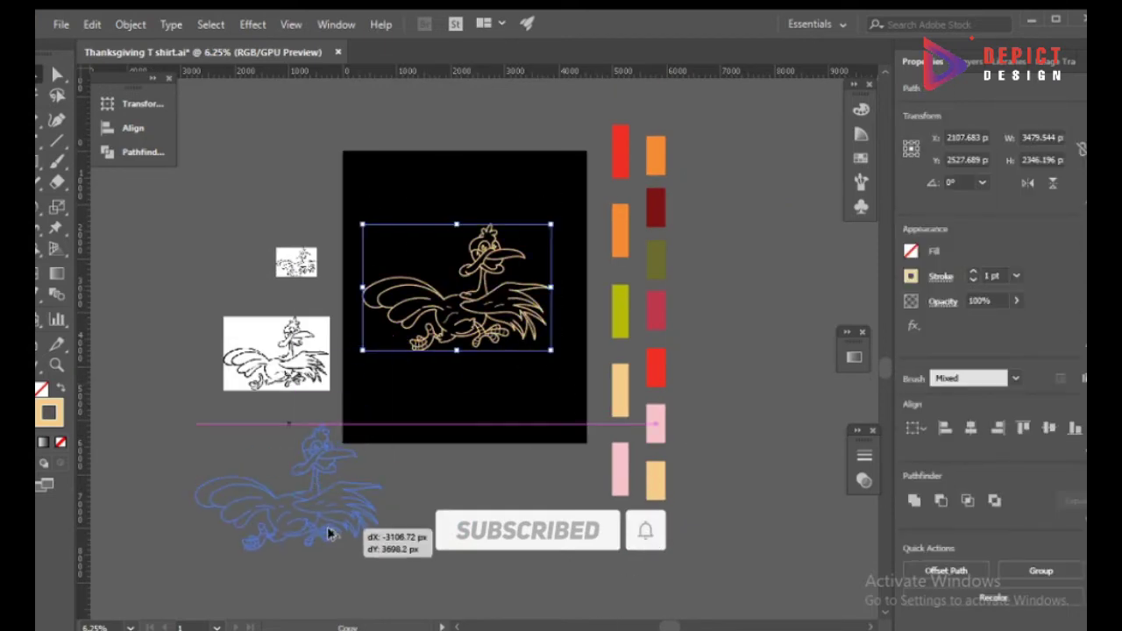
right_click(309, 524)
left_click(401, 365)
scroll(465, 346, "up", 2)
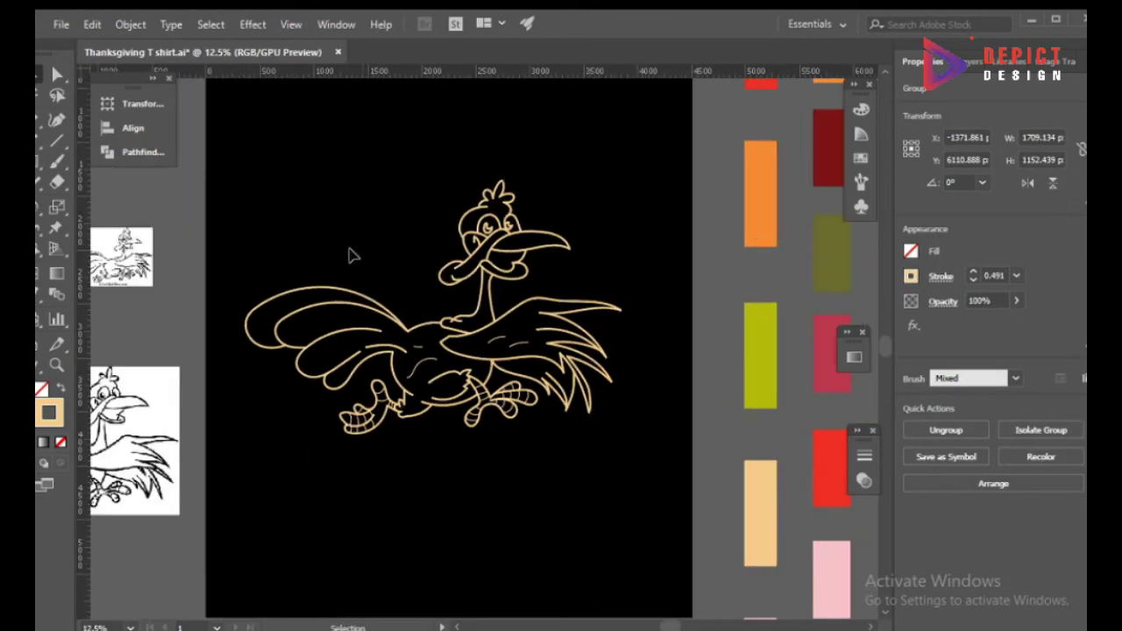
Expand the turkey's brush strokes into filled shapes and ungroup them.
left_click_drag(351, 251, 599, 489)
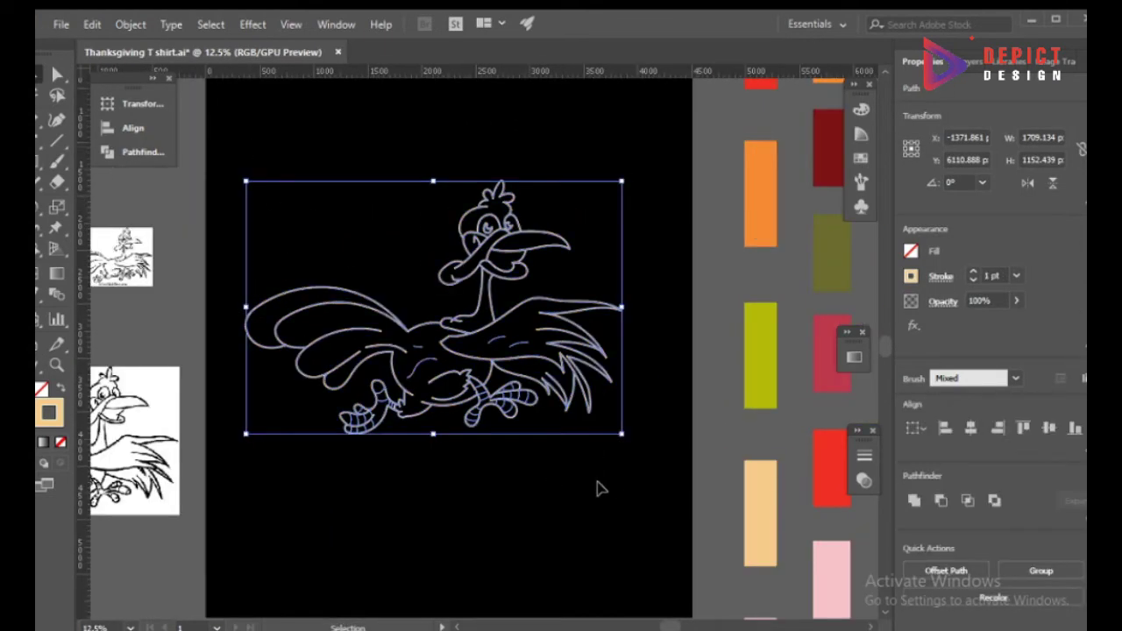
left_click(132, 26)
left_click(221, 202)
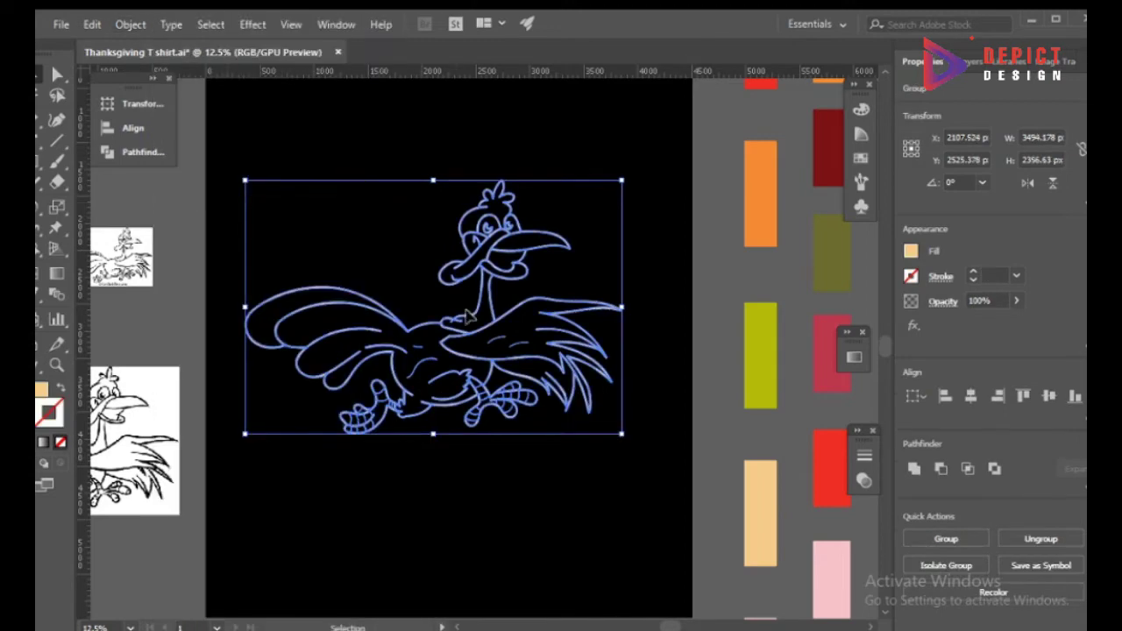
left_click(131, 25)
left_click(188, 82)
Group all the expanded turkey shapes and apply a Pathfinder option to the group.
left_click(614, 506)
key("ctrl+a")
right_click(538, 140)
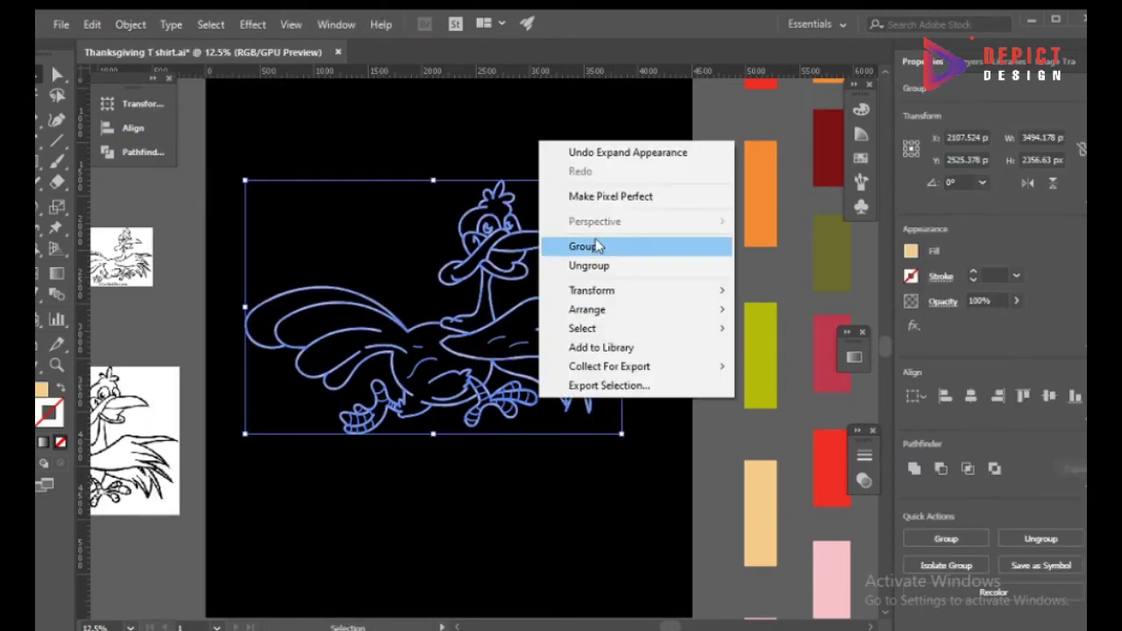
left_click(596, 246)
left_click(586, 311)
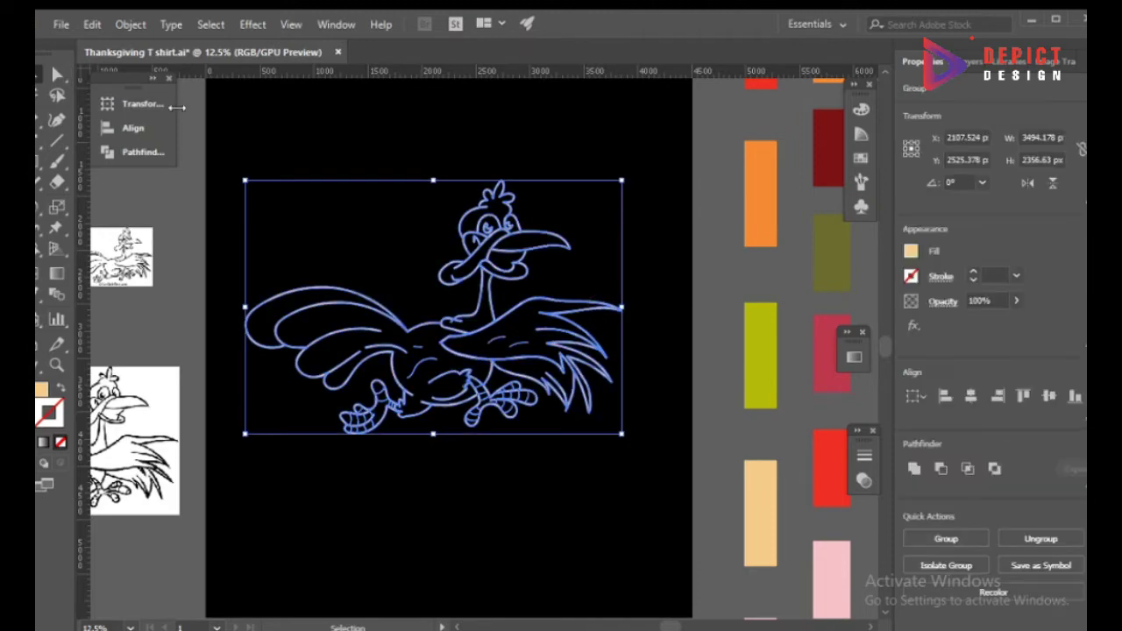
left_click(143, 151)
left_click(194, 138)
left_click(357, 149)
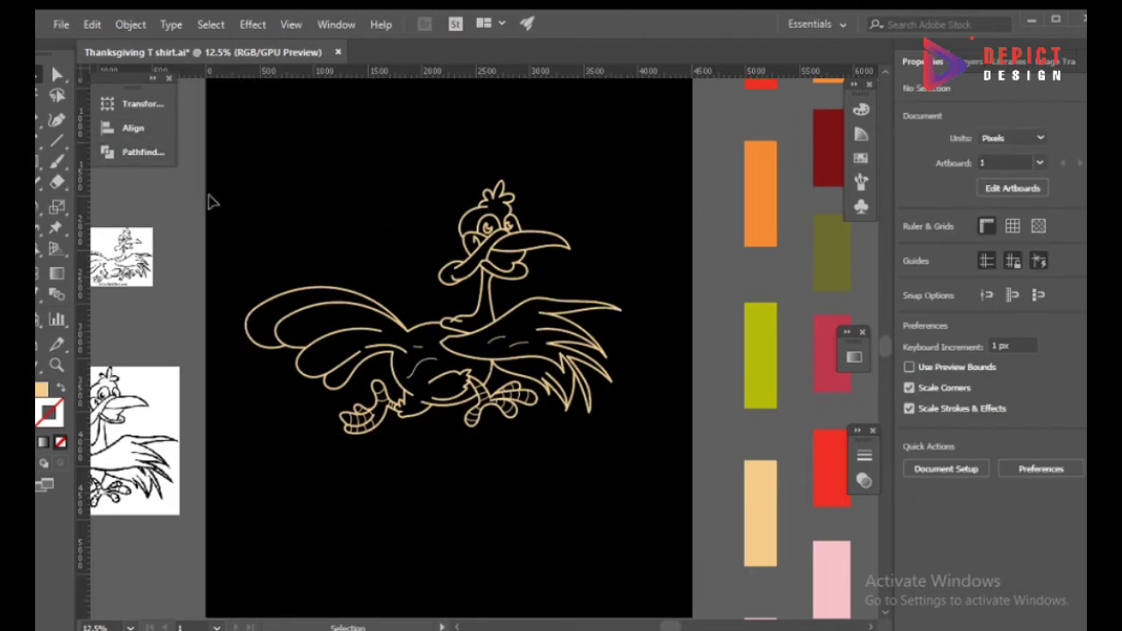
Draw a dark red rectangle over the turkey and paste it behind the outline.
key("m")
left_click_drag(222, 145, 672, 500)
key("ctrl+minus")
key("i")
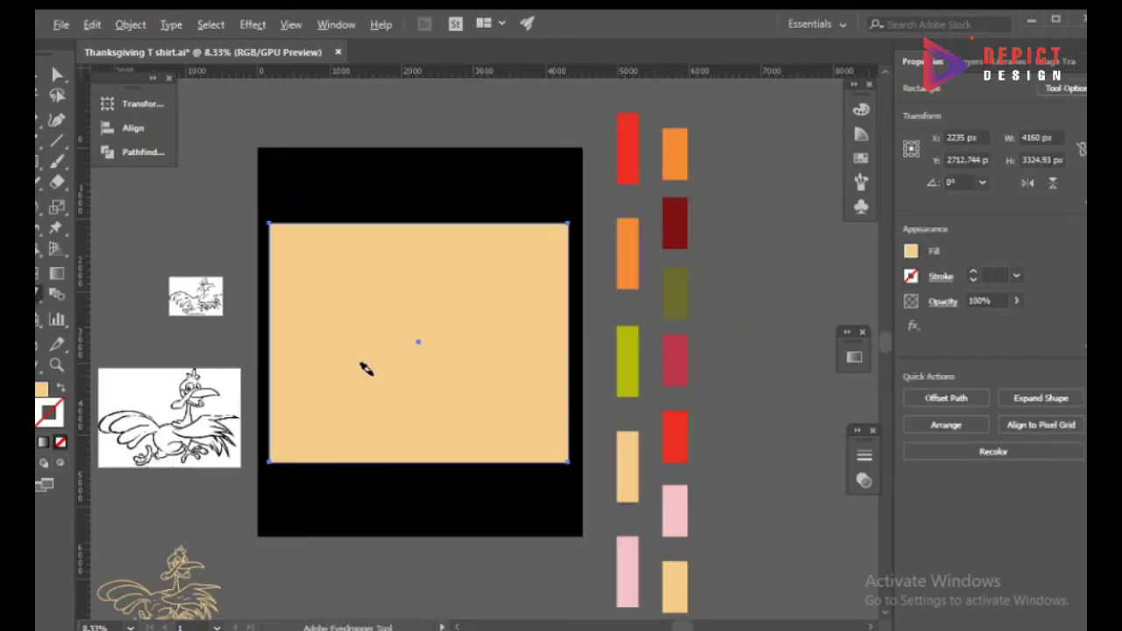
left_click(670, 230)
key("v")
key("ctrl+x")
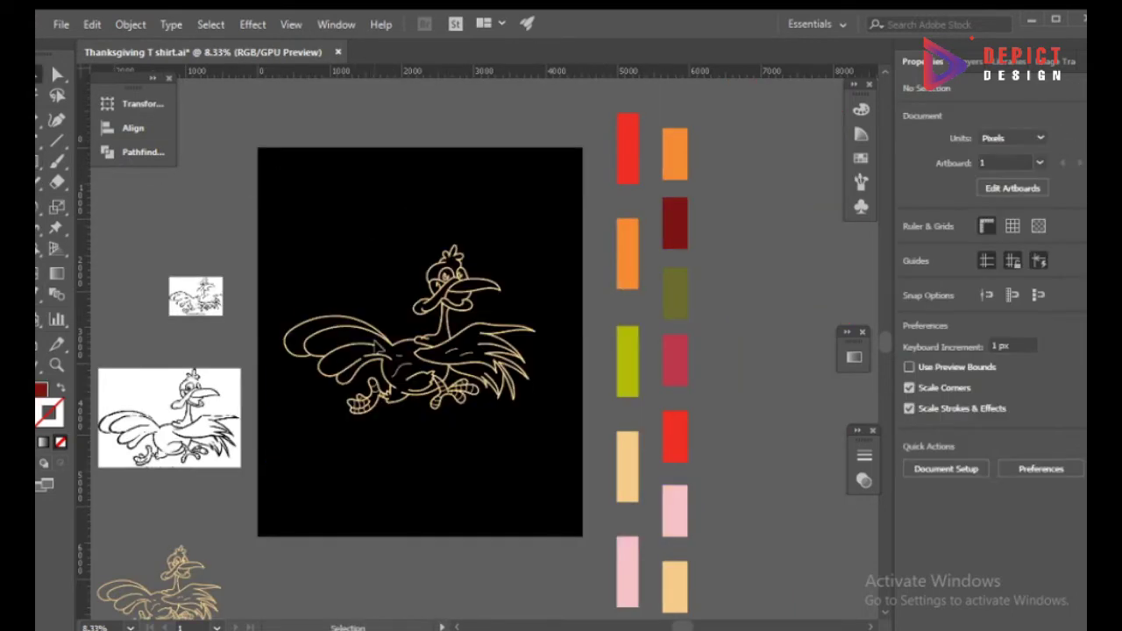
left_click(368, 324)
key("ctrl+b")
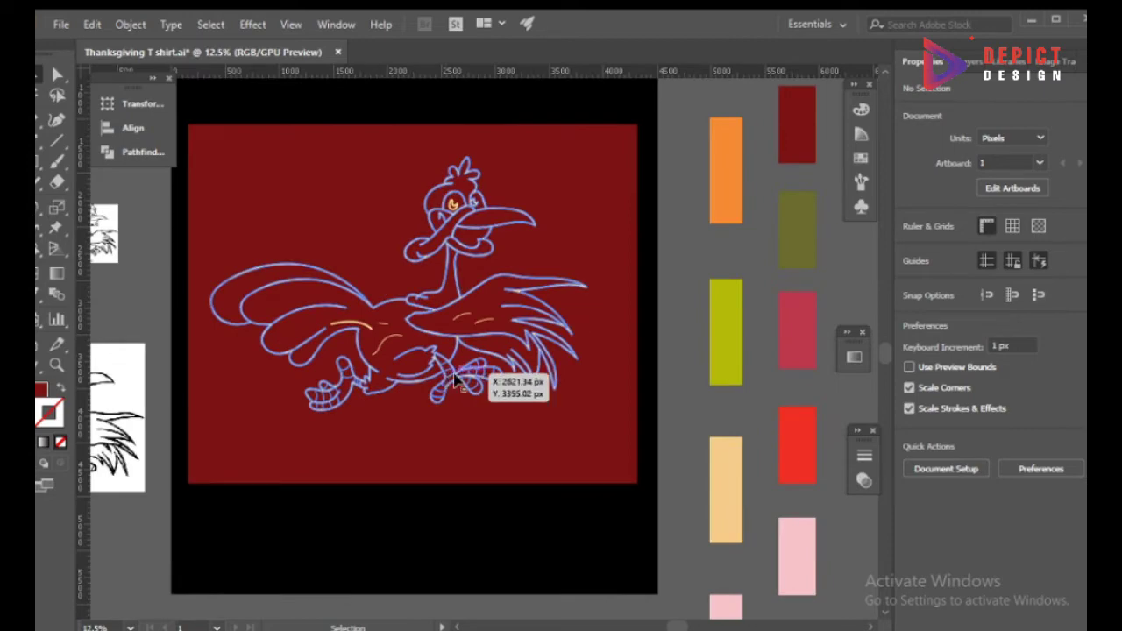
key("ctrl+y")
Divide the red rectangle along the turkey outlines with Pathfinder and ungroup the pieces.
scroll(488, 215, "up", 2)
scroll(371, 220, "up", 1)
scroll(365, 218, "up", 1)
scroll(390, 239, "down", 2)
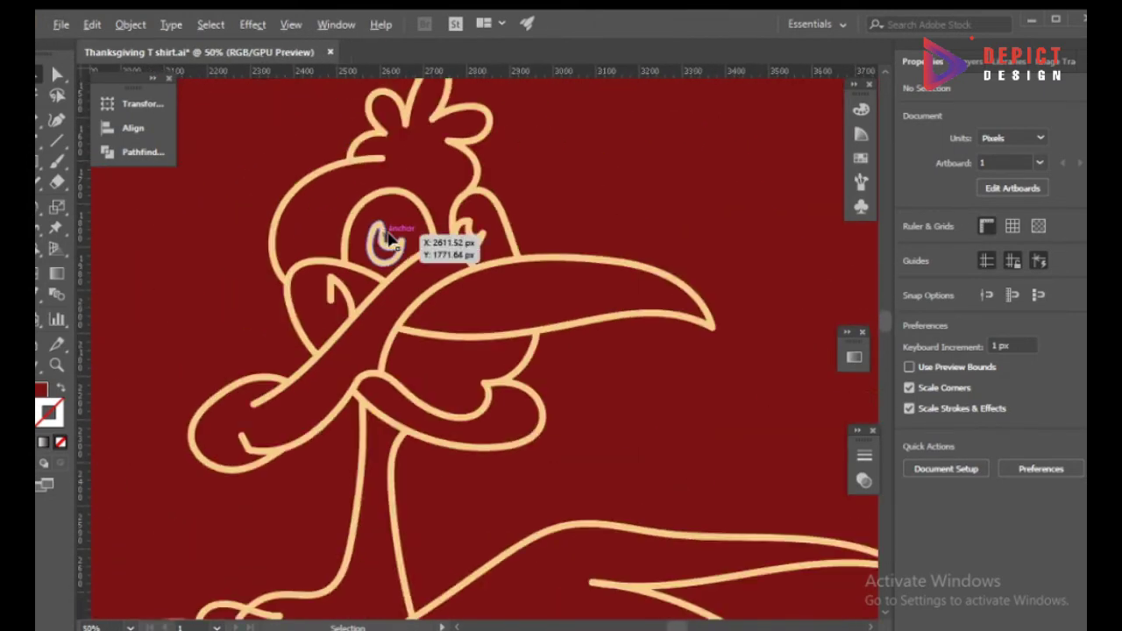
scroll(390, 238, "down", 5)
key("ctrl+a")
left_click(142, 151)
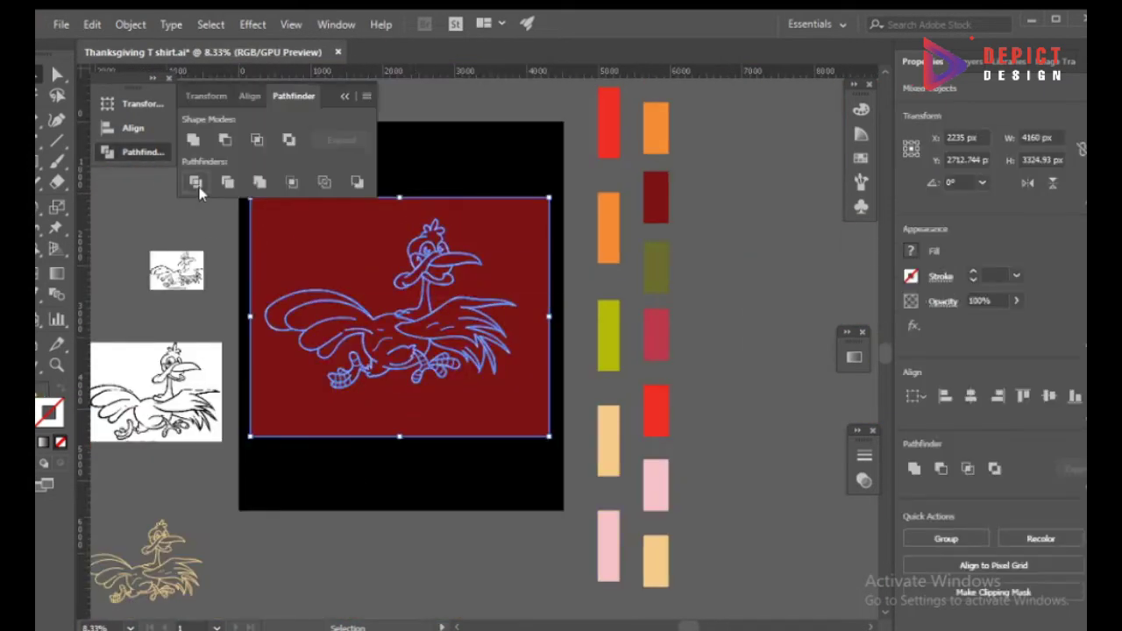
left_click(196, 182)
right_click(333, 219)
left_click(346, 363)
Delete the leftover red background piece and select the tail piece.
left_click(359, 254)
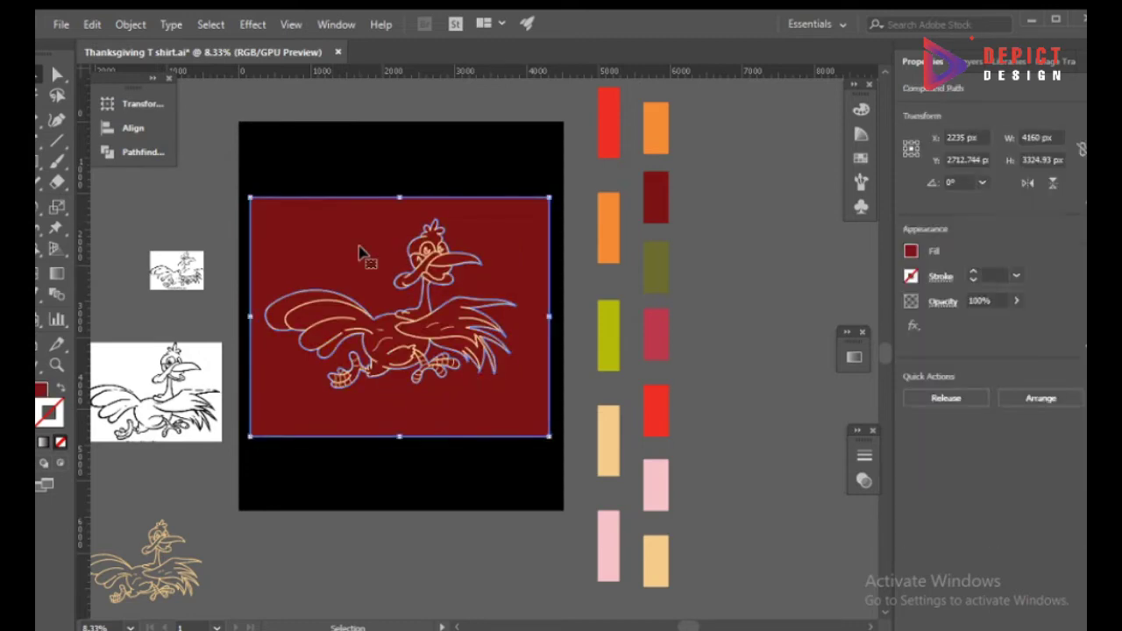
key("Delete")
scroll(360, 254, "up", 2)
left_click(154, 289)
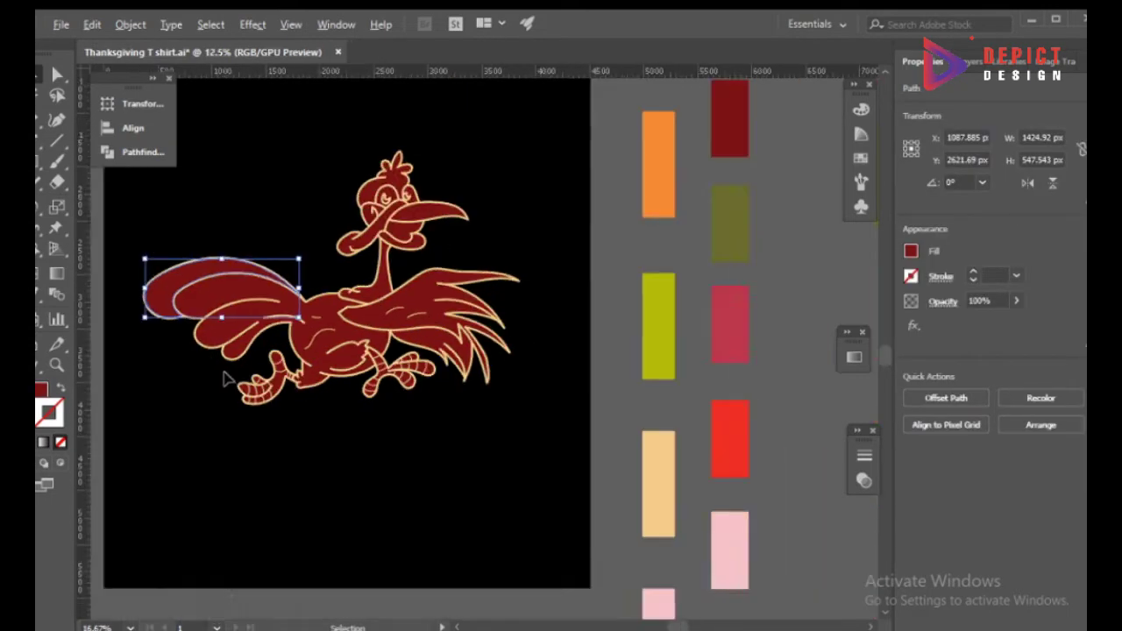
Fill the turkey's tail with the pink swatch.
key("i")
left_click(666, 374)
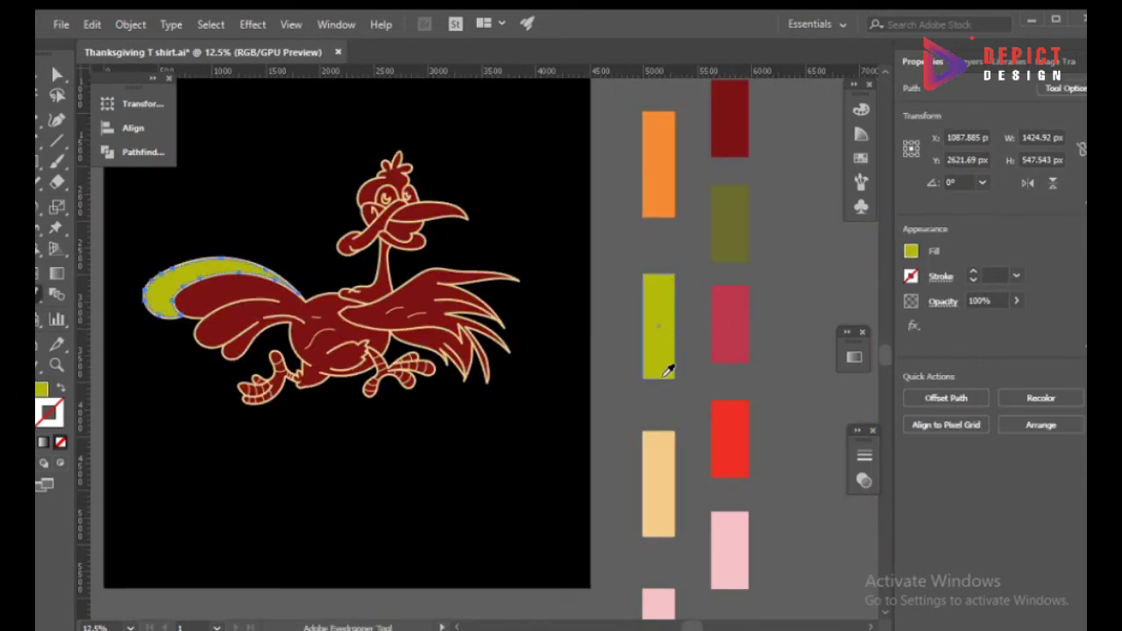
key("v")
left_click(288, 220)
left_click(162, 289)
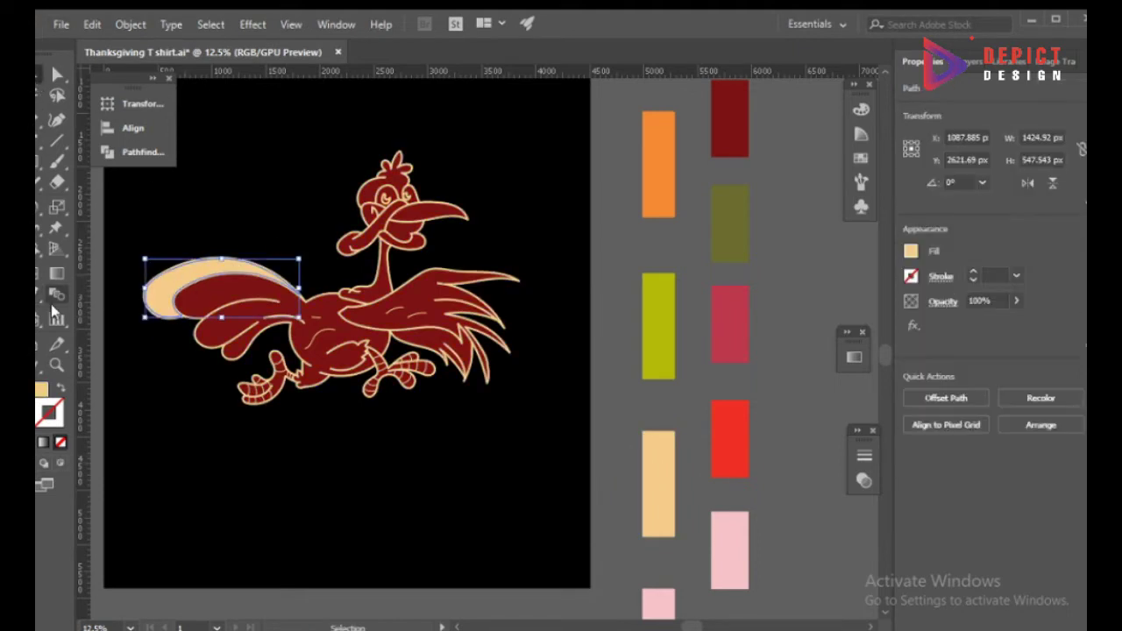
left_click(741, 449)
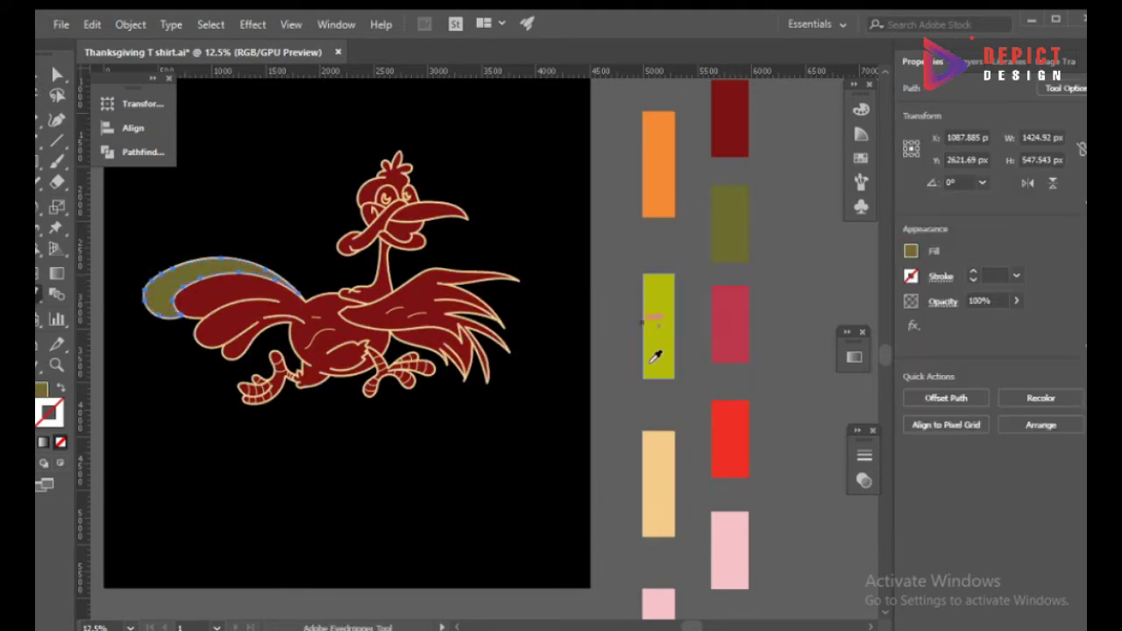
scroll(654, 357, "down", 2)
left_click(666, 547)
key("v")
left_click(166, 172)
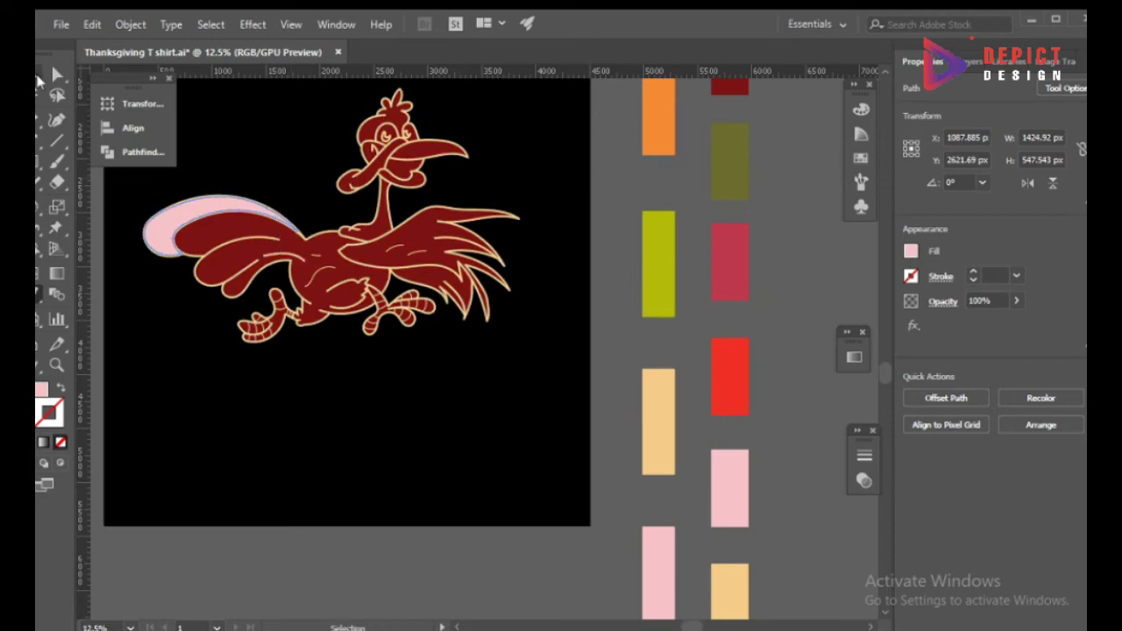
Fill the front wing with orange, brightened through the Color Picker.
scroll(295, 288, "up", 2)
scroll(296, 288, "down", 3)
scroll(351, 368, "up", 1)
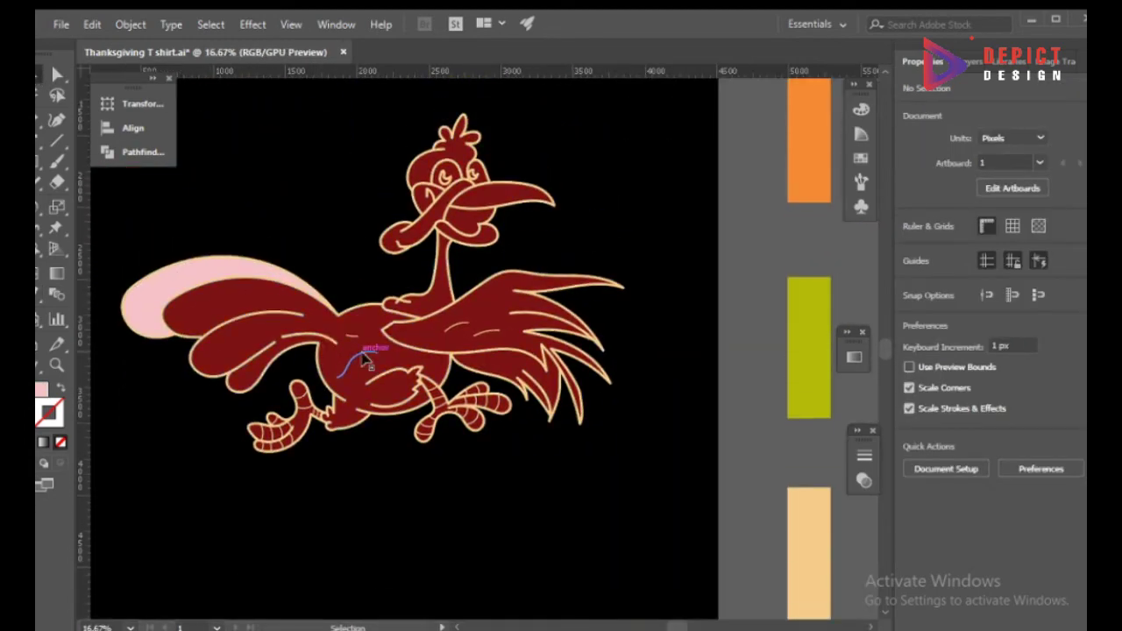
left_click(394, 368)
left_click(56, 343)
scroll(469, 263, "down", 1)
left_click(733, 184)
key("v")
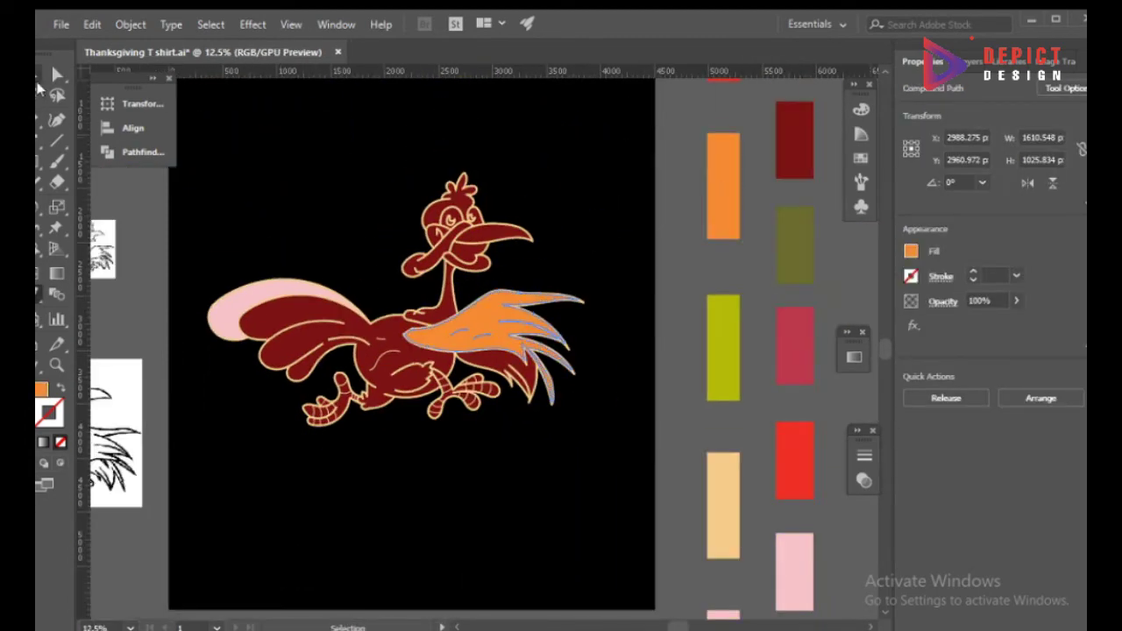
left_click(484, 379)
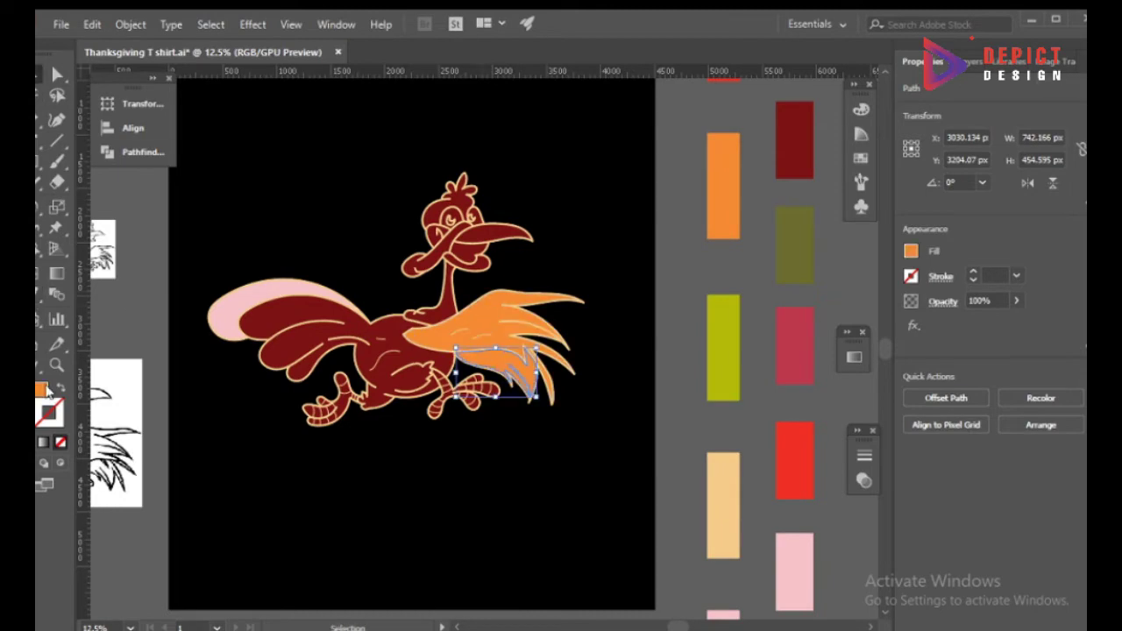
double_click(42, 390)
left_click(278, 343)
left_click(472, 350)
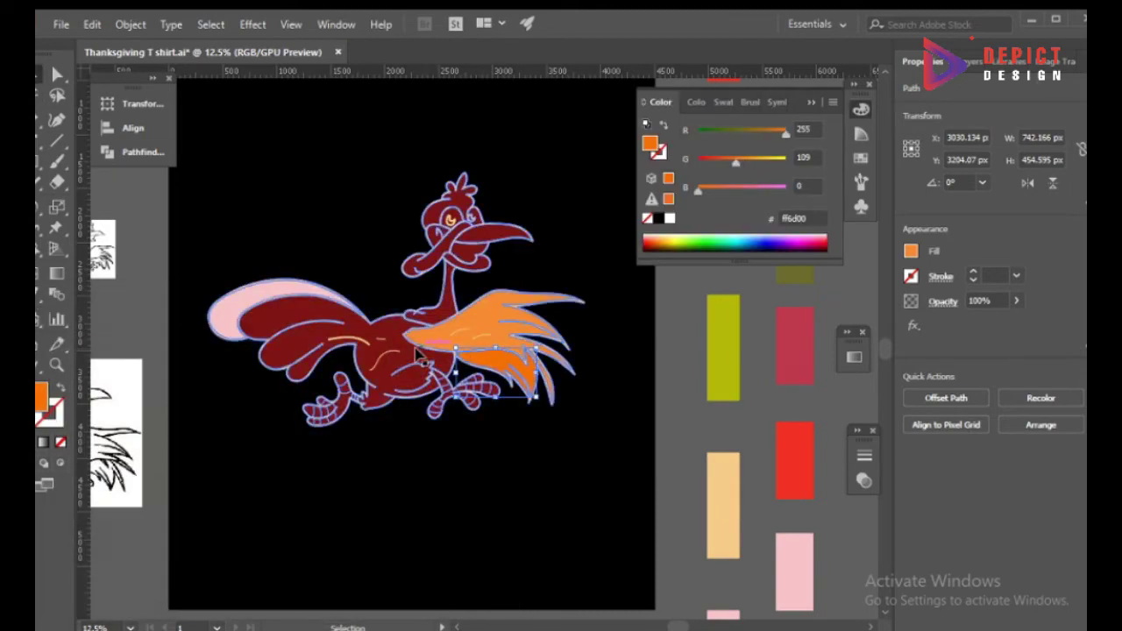
Give the lower wing piece a darker orange fill.
scroll(526, 351, "up", 1)
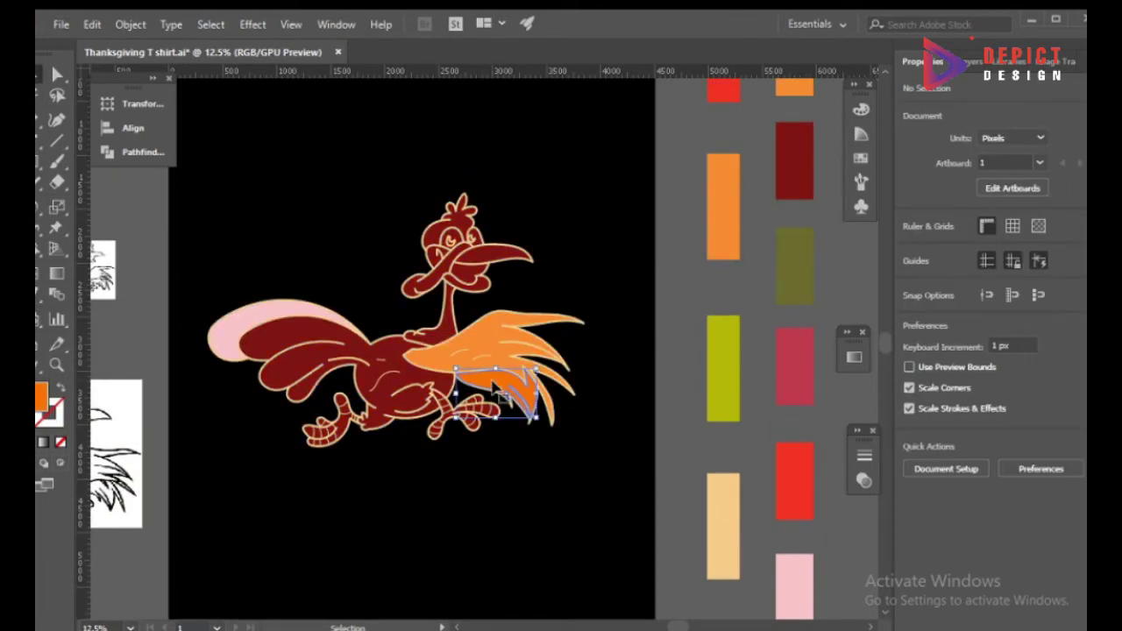
left_click(526, 409)
key("i")
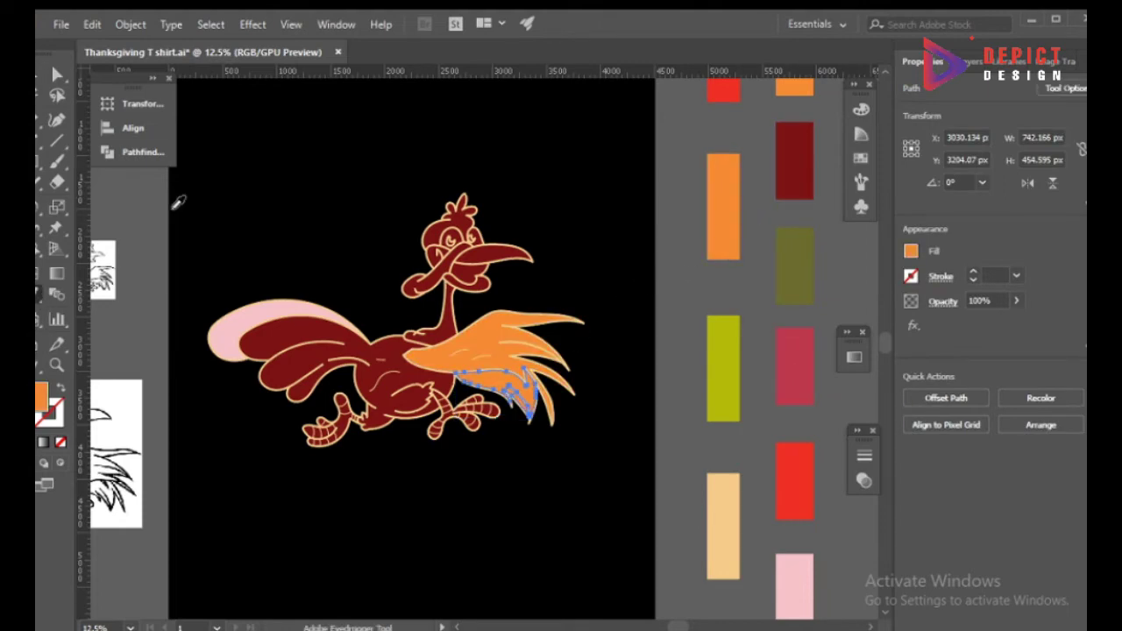
double_click(41, 395)
left_click(471, 351)
left_click(613, 474)
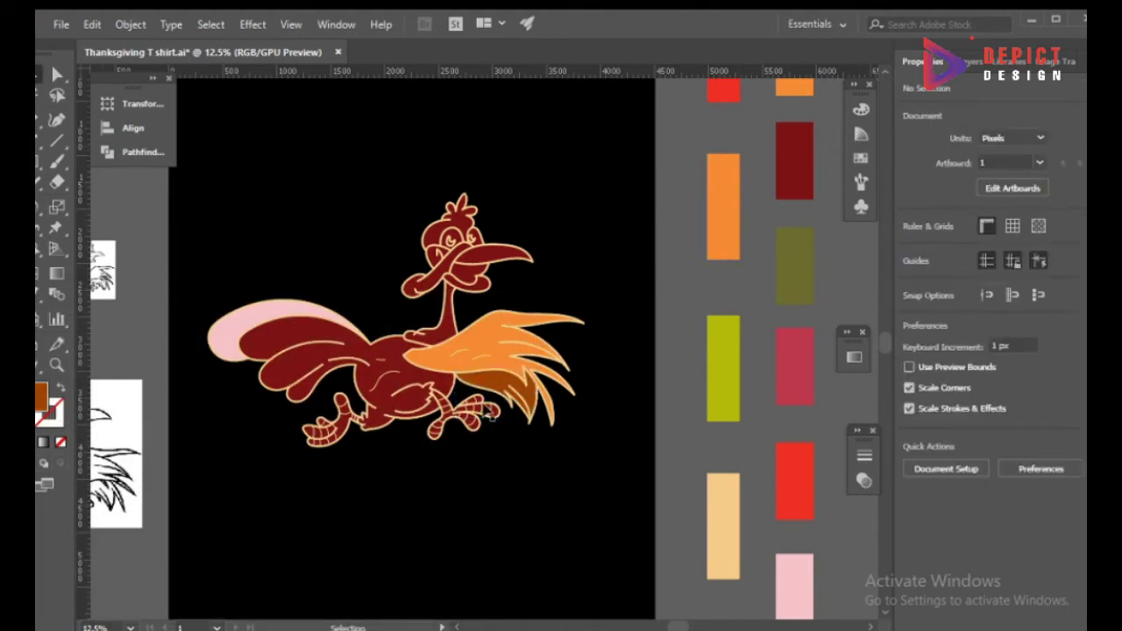
Join the front wing into one bright orange compound path, then select the neck.
scroll(481, 363, "up", 1)
left_click(484, 412)
key("ctrl+8")
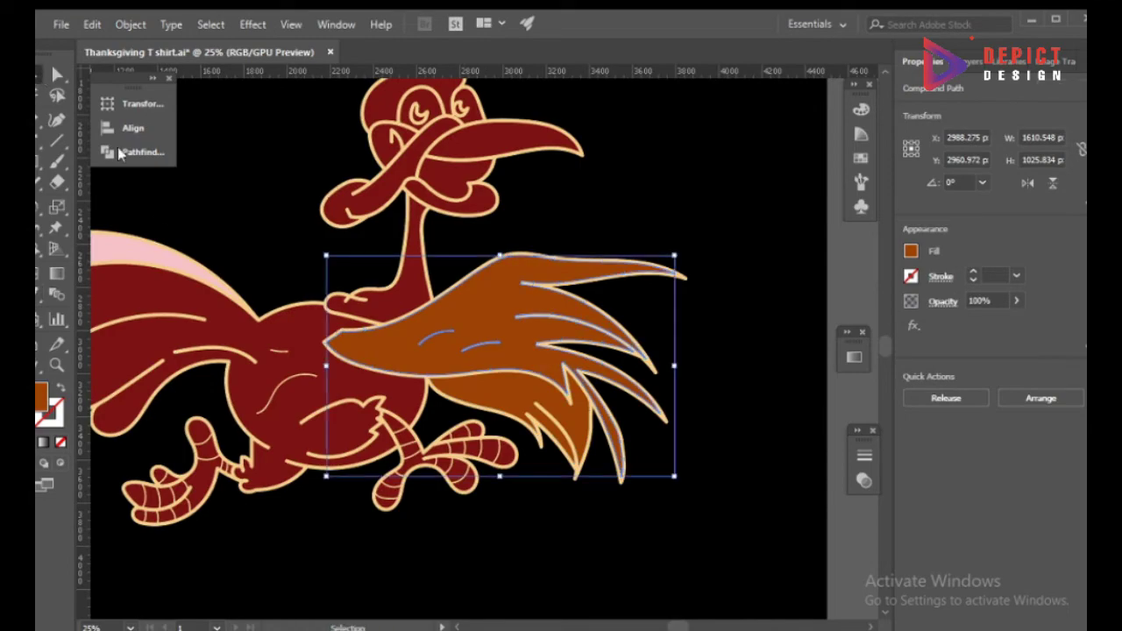
double_click(40, 395)
left_click(471, 351)
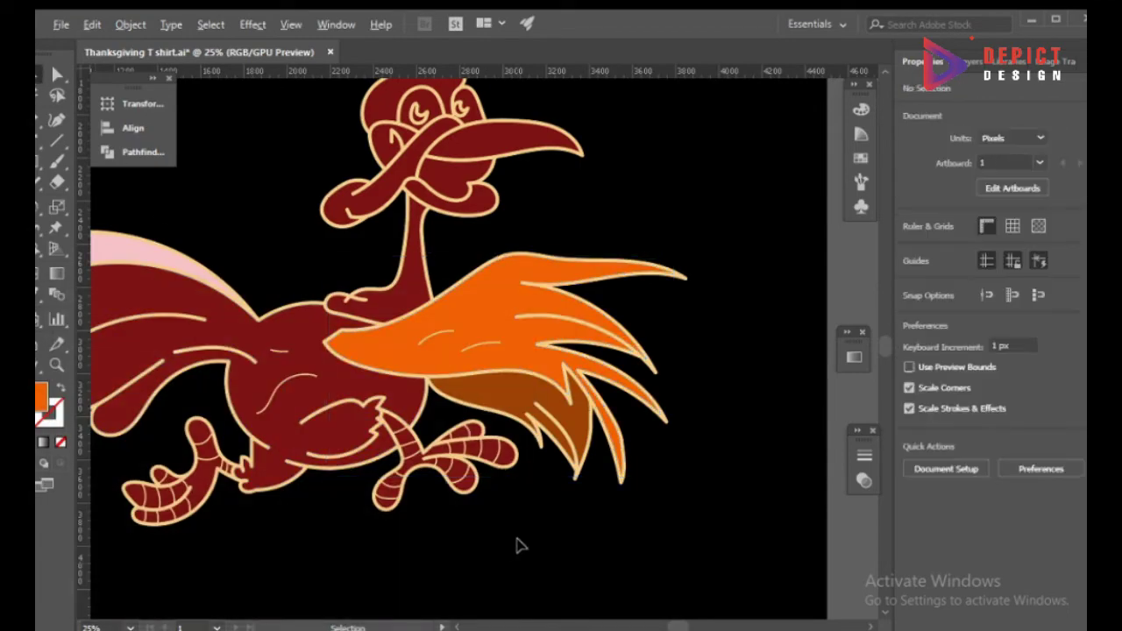
scroll(516, 543, "up", 1)
left_click(436, 381)
scroll(436, 381, "down", 2)
scroll(525, 438, "down", 3)
Fill the neck with tan and the turkey's outline shape with pale pink.
key("i")
left_click(586, 499)
scroll(364, 353, "up", 3)
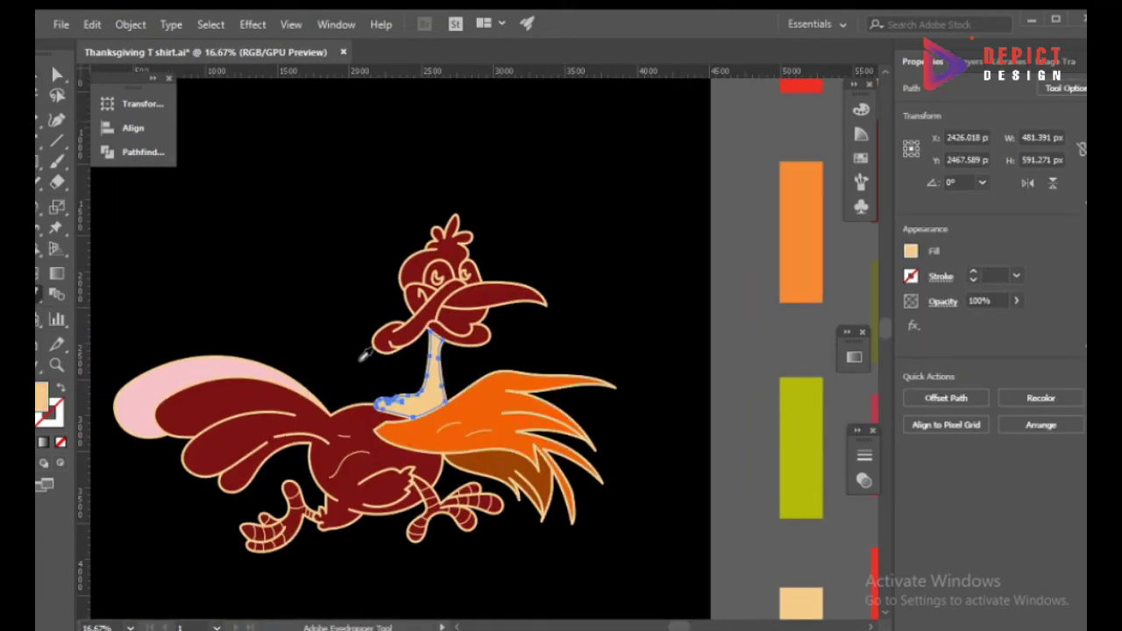
scroll(371, 270, "up", 3)
left_click(501, 376)
scroll(439, 394, "down", 4)
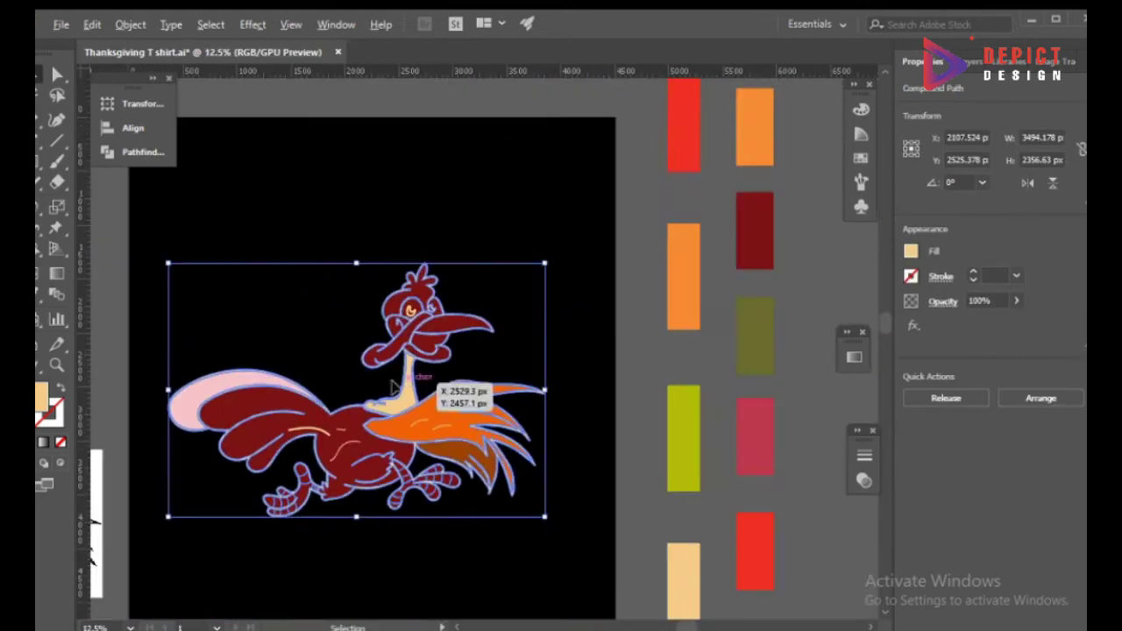
key("i")
key("v")
left_click(595, 357)
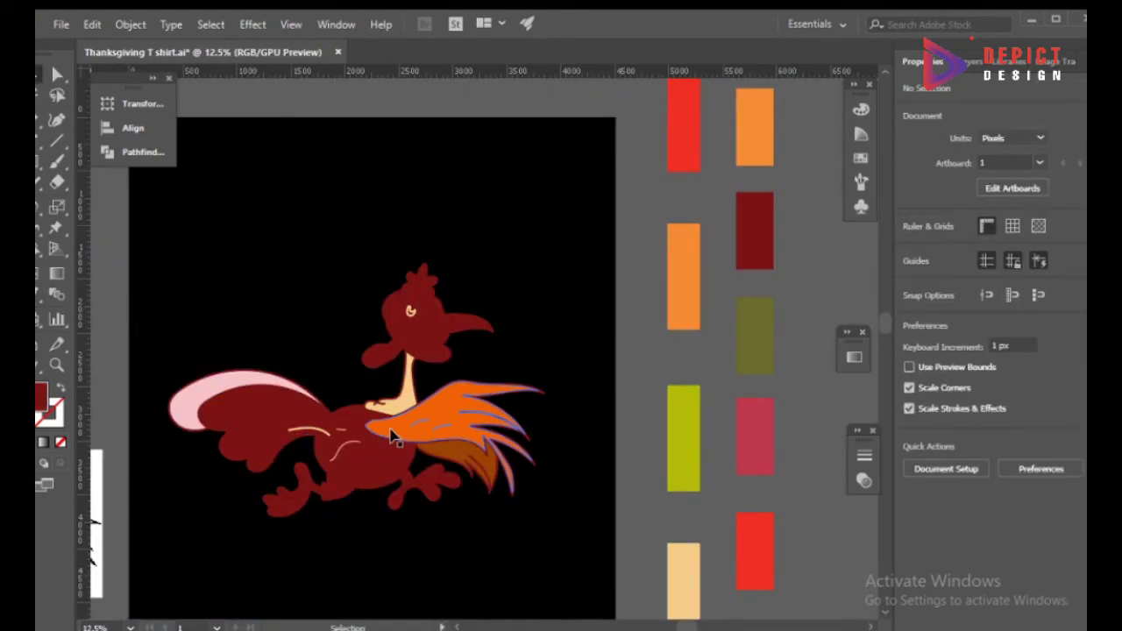
left_click(317, 427)
left_click(526, 463)
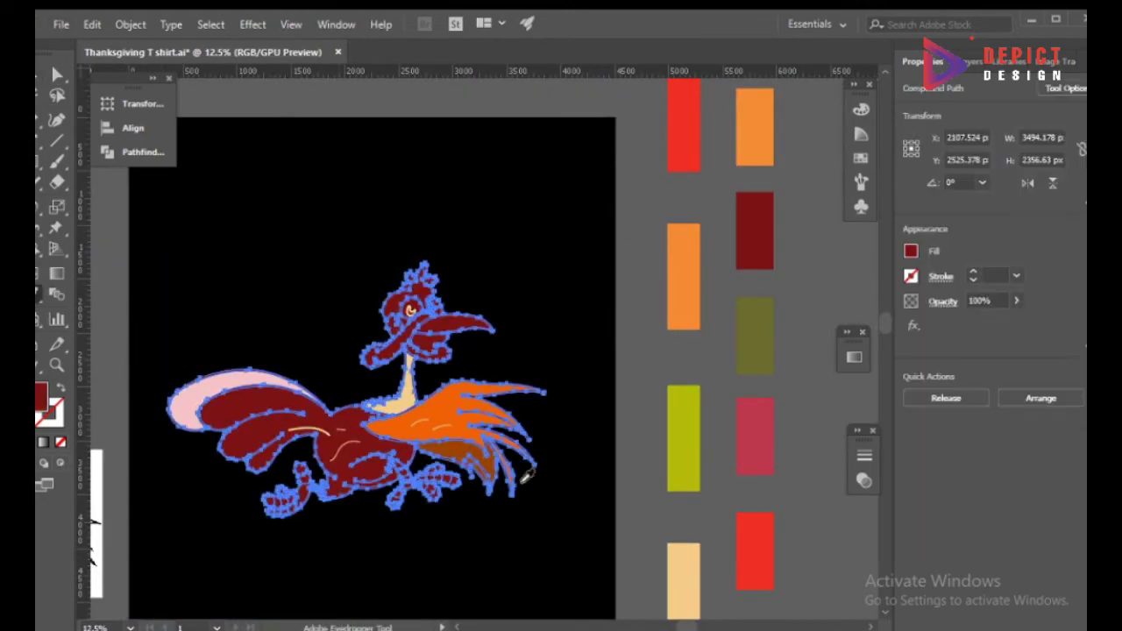
scroll(613, 491, "down", 2)
Fill the wattle hanging from the beak with bright red.
key("i")
key("v")
left_click(296, 255)
scroll(371, 310, "up", 3)
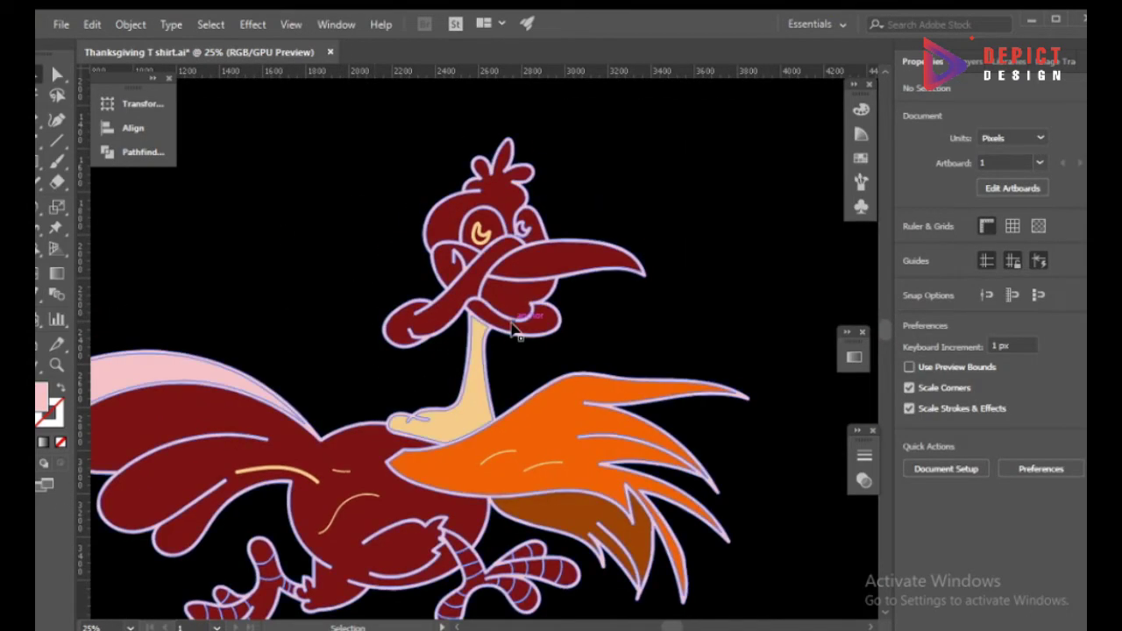
scroll(511, 344, "down", 4)
scroll(509, 342, "up", 3)
left_click(584, 299)
scroll(441, 354, "down", 2)
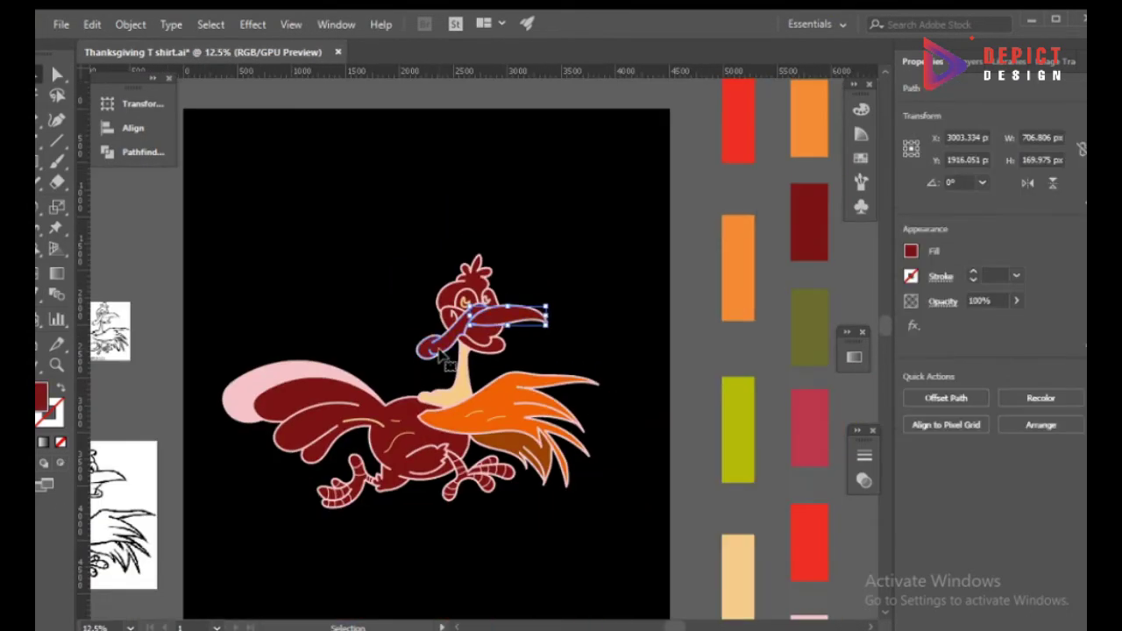
left_click(806, 524)
Select the upper and lower beak pieces and bring up their fill colour for orange.
key("v")
scroll(526, 351, "down", 2)
scroll(400, 293, "up", 3)
left_click(401, 292)
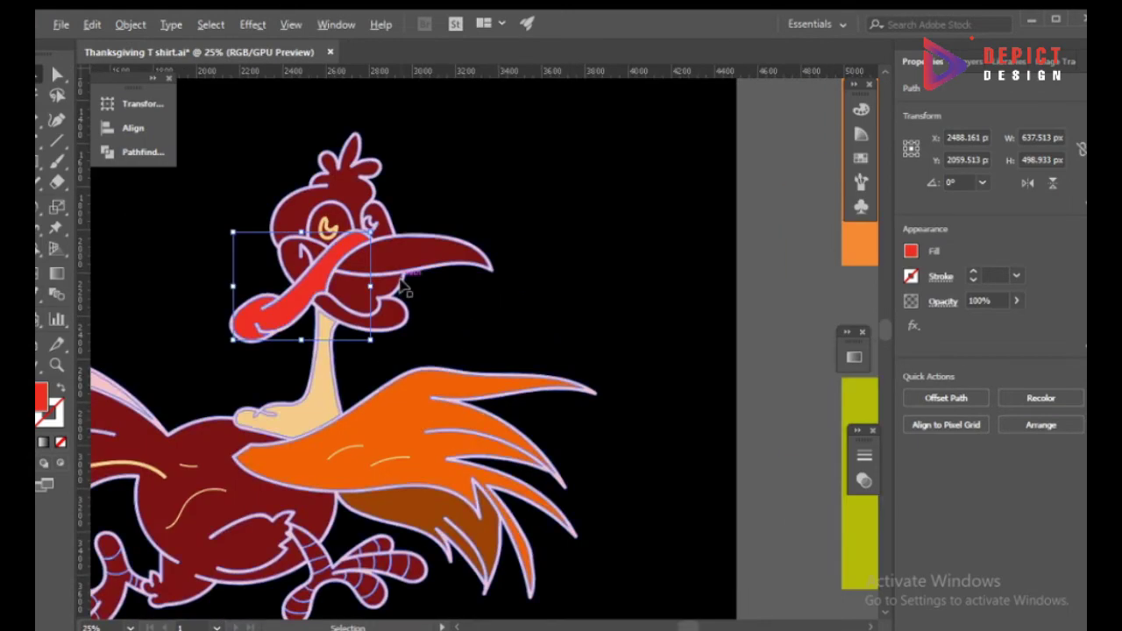
scroll(427, 294, "down", 1)
scroll(427, 294, "down", 2)
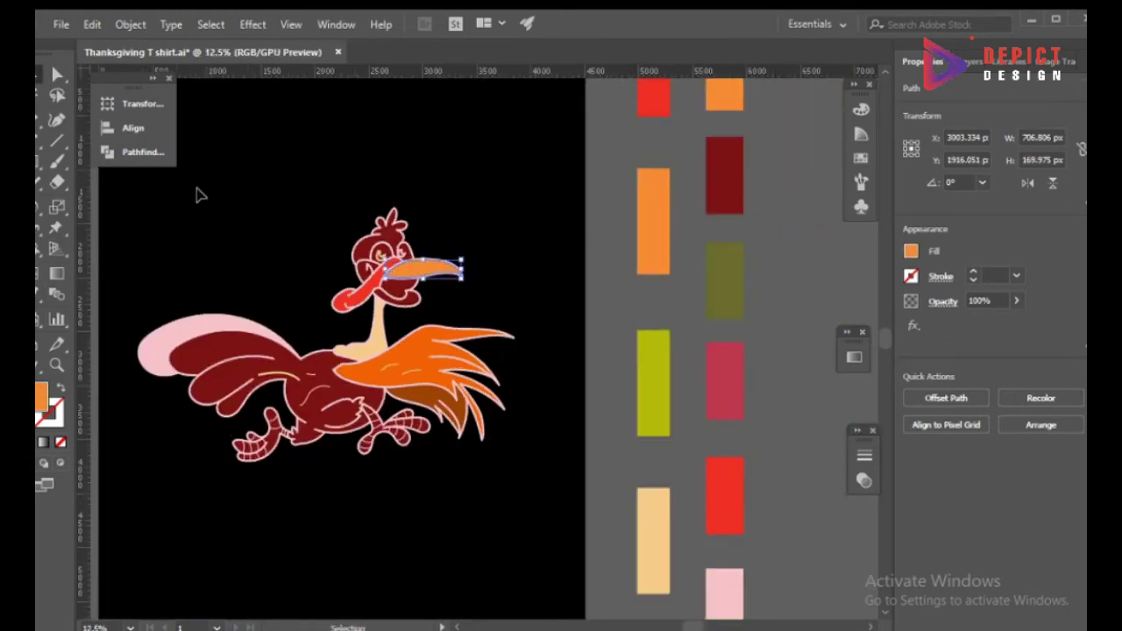
scroll(346, 280, "up", 2)
left_click(473, 316)
key("i")
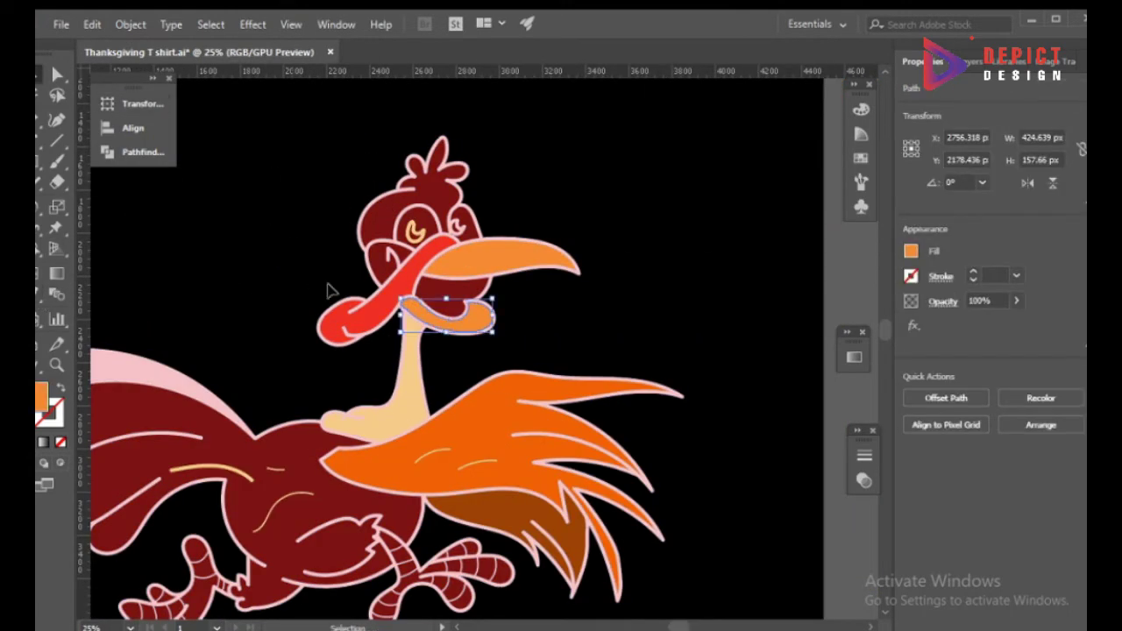
double_click(40, 396)
Give the mouth shape a darker red fill.
left_click(255, 508)
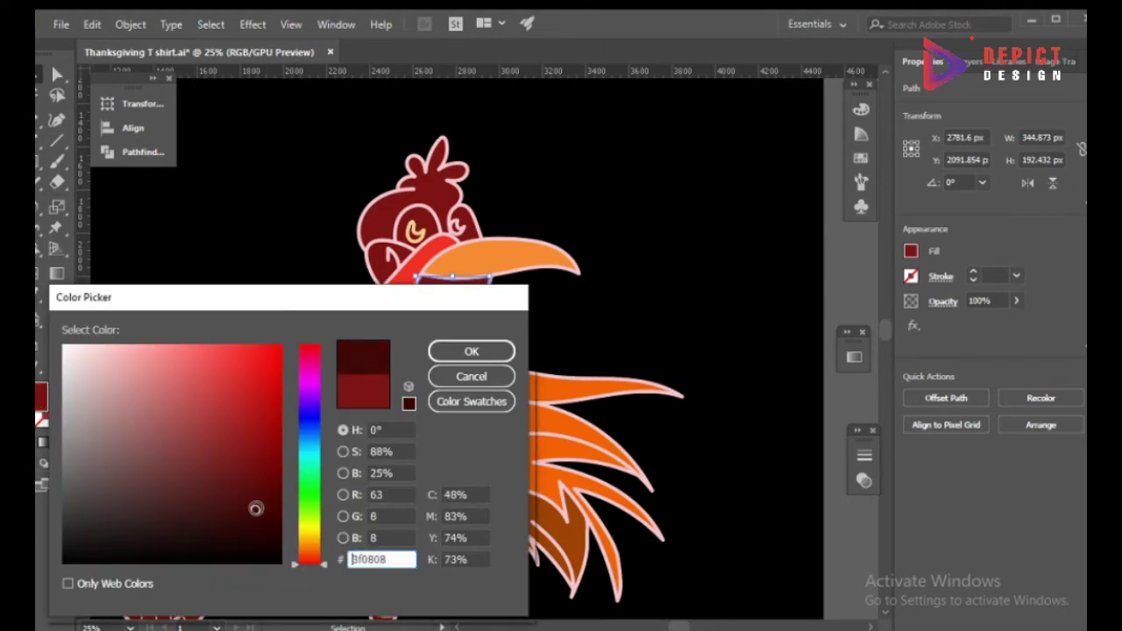
left_click(454, 351)
left_click(559, 343)
scroll(558, 342, "down", 2)
left_click(504, 323)
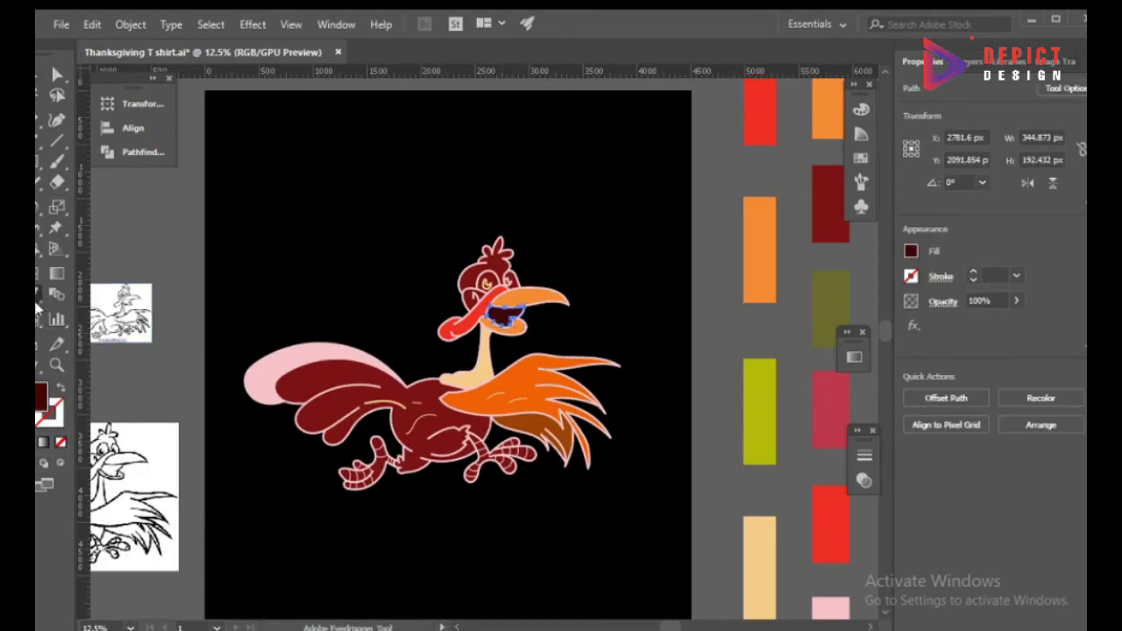
left_click(302, 261)
scroll(500, 263, "up", 1)
scroll(501, 255, "up", 3)
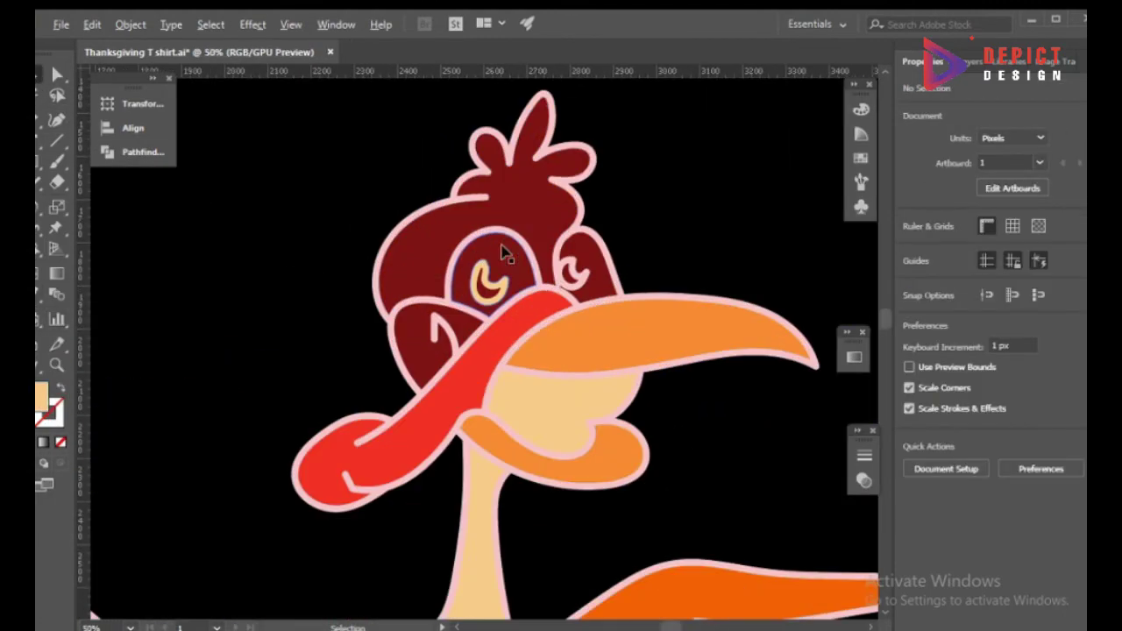
Select the head shape and eyedrop a colour from the artwork onto it.
left_click(501, 251)
left_click(57, 344)
scroll(485, 488, "down", 2)
scroll(485, 438, "down", 1)
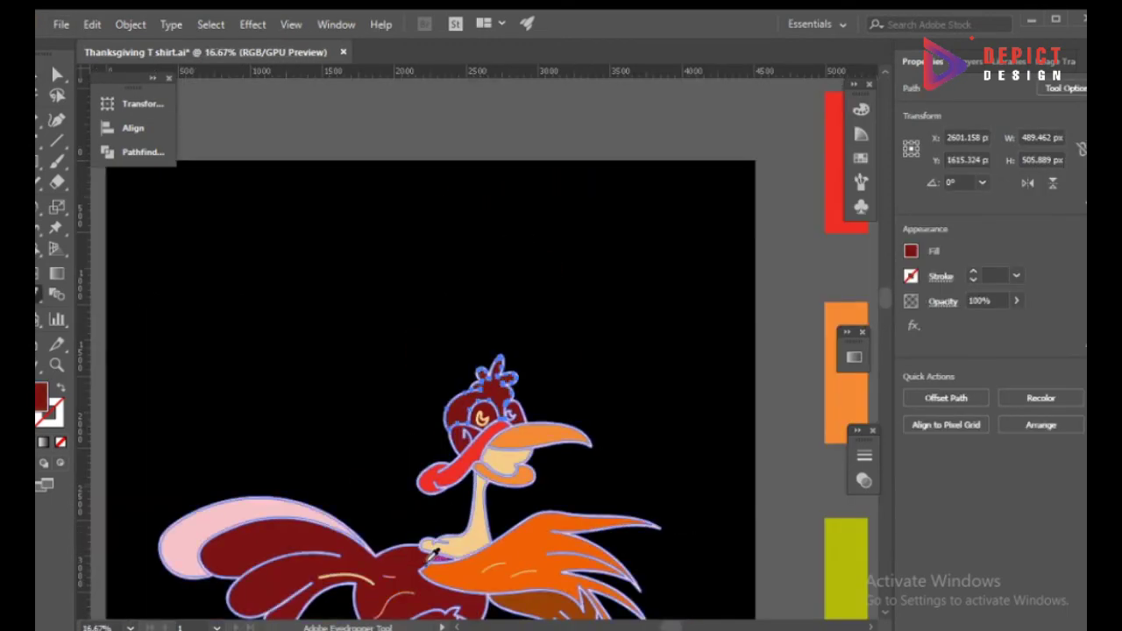
key("v")
left_click(257, 341)
scroll(464, 386, "up", 3)
Eyedrop the pink outline colour onto both eyes.
left_click(467, 389)
left_click(526, 386, "shift")
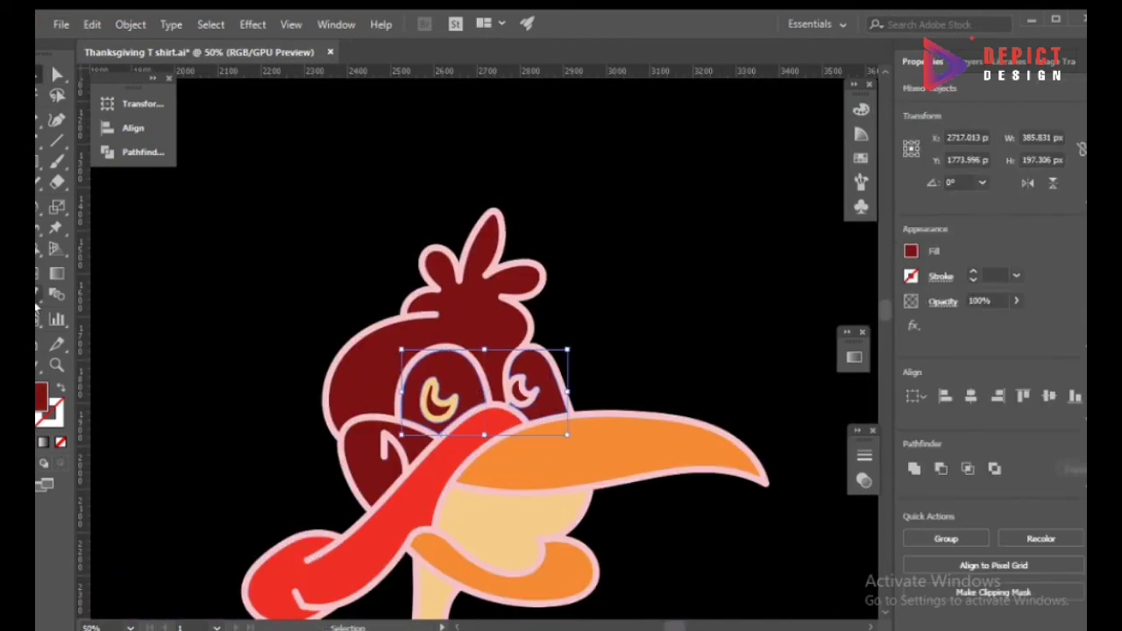
key("i")
scroll(443, 504, "up", 3)
scroll(448, 501, "down", 3)
key("v")
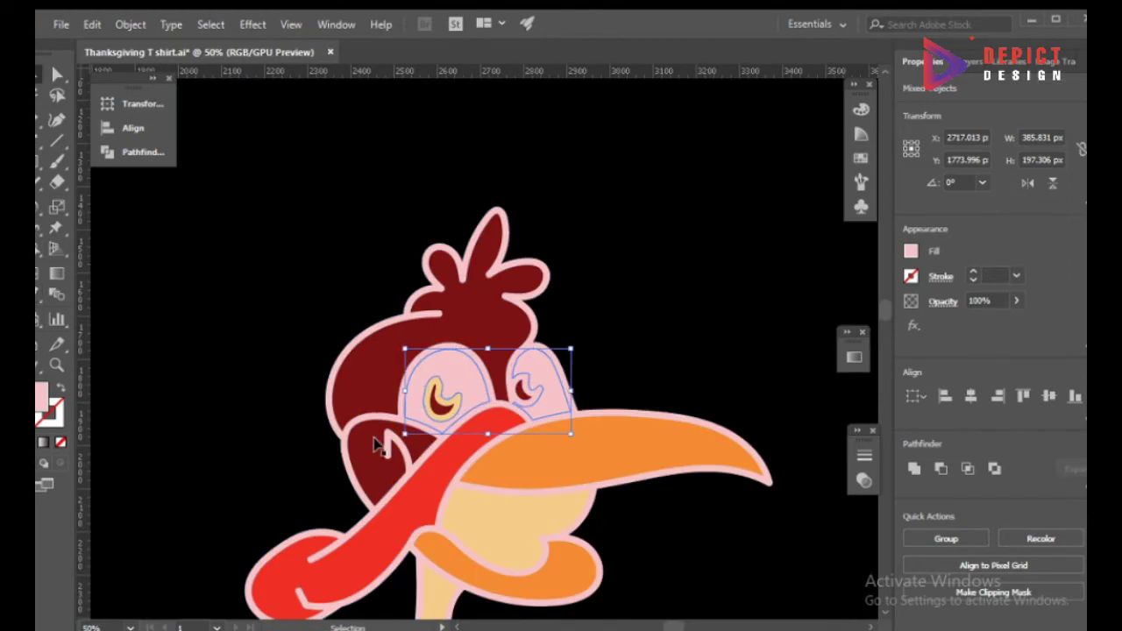
scroll(389, 443, "up", 4)
Fill both pupils with black using the Color Picker.
left_click(421, 363)
left_click(724, 324, "shift")
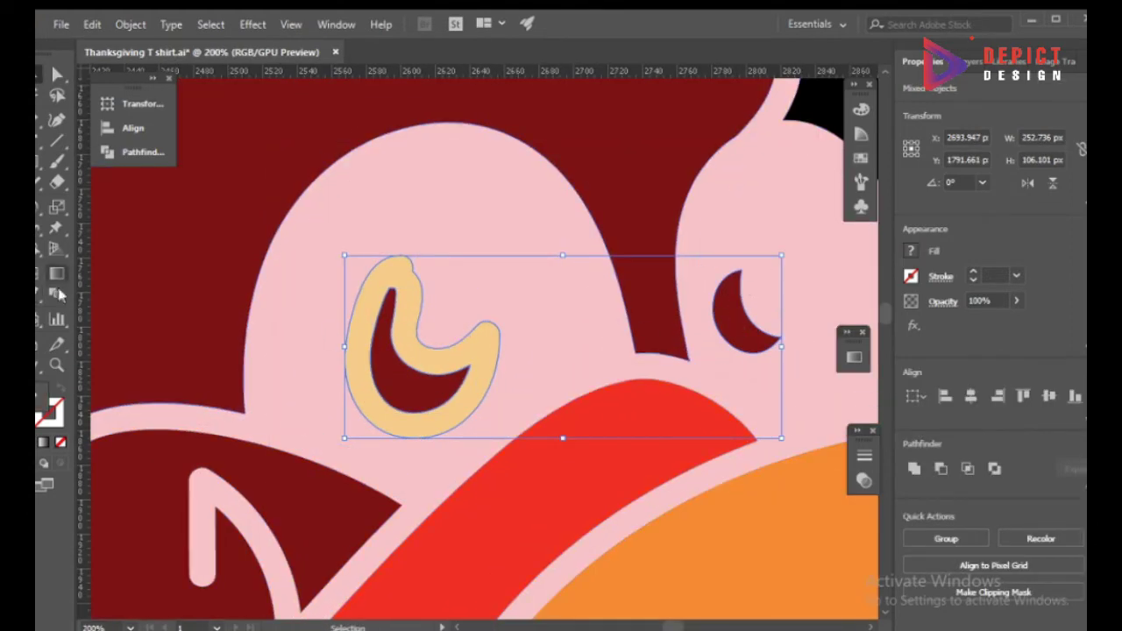
double_click(48, 411)
left_click(63, 345)
left_click(472, 351)
scroll(445, 356, "down", 3)
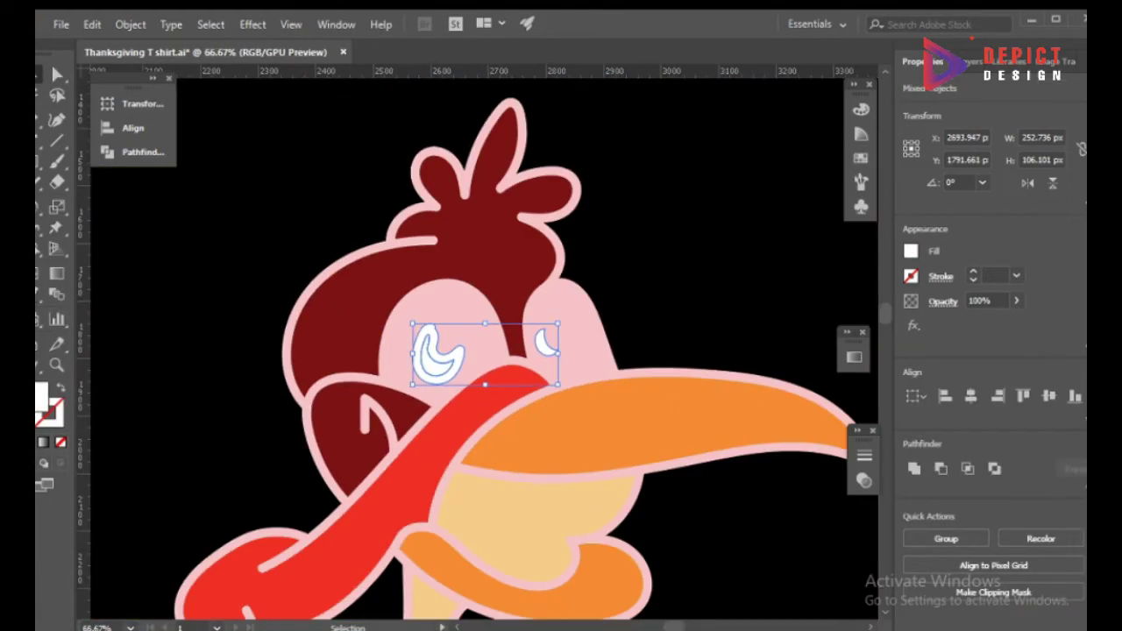
double_click(48, 410)
left_click(66, 561)
left_click(471, 351)
scroll(614, 289, "down", 2)
scroll(589, 292, "up", 3)
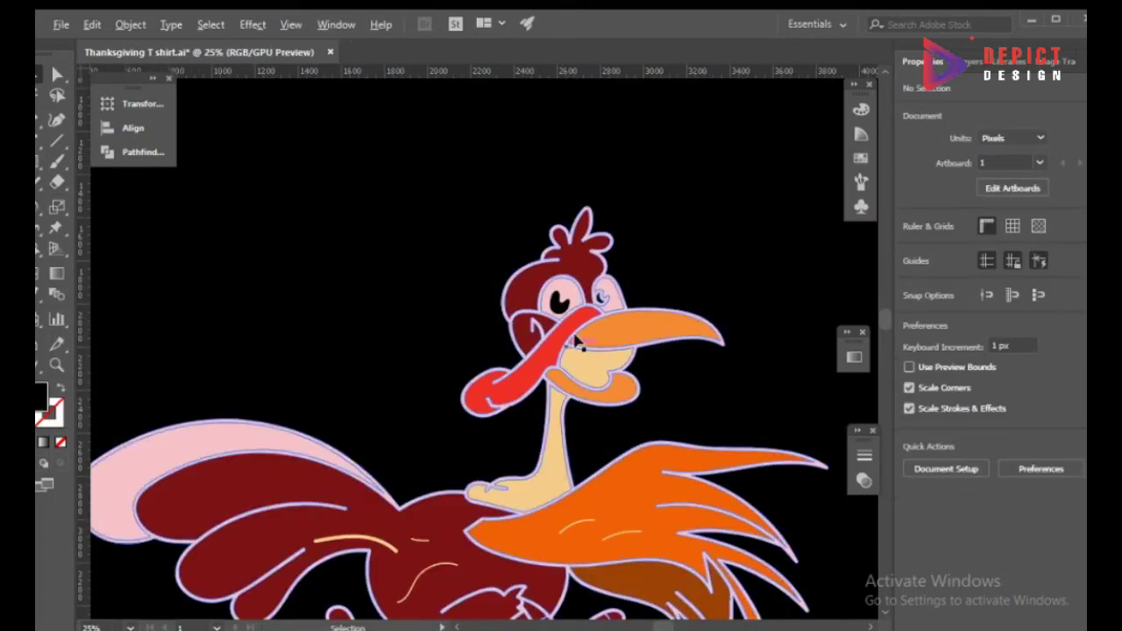
scroll(589, 292, "up", 2)
scroll(587, 291, "up", 3)
Add a Curvature Tool point to widen the right pupil's crescent.
left_click(568, 318)
left_click(57, 122)
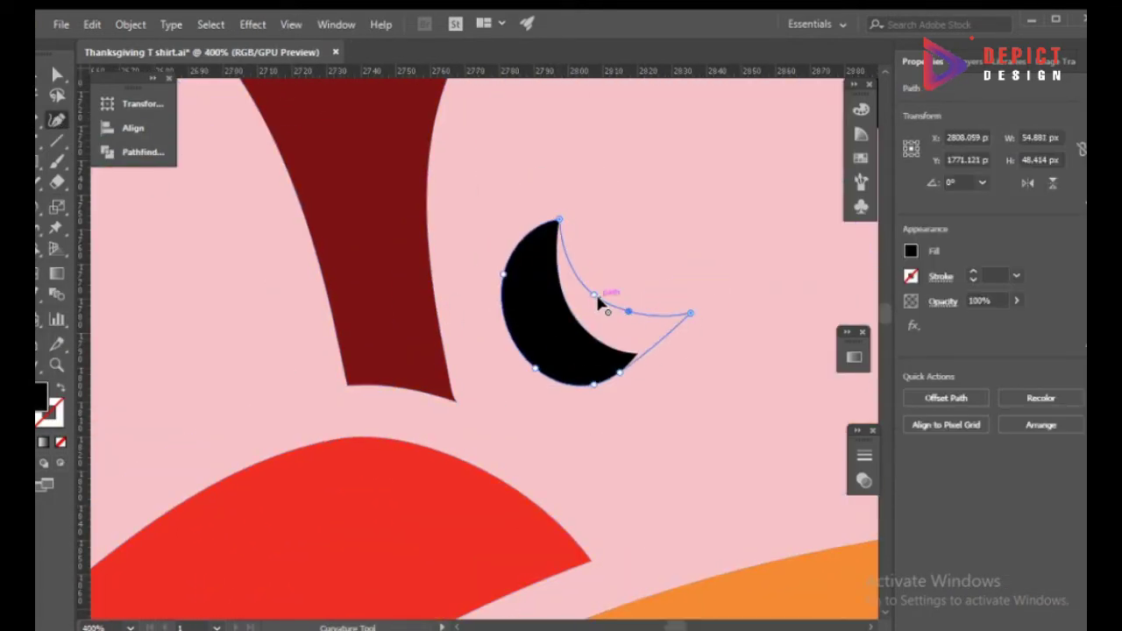
left_click(557, 321)
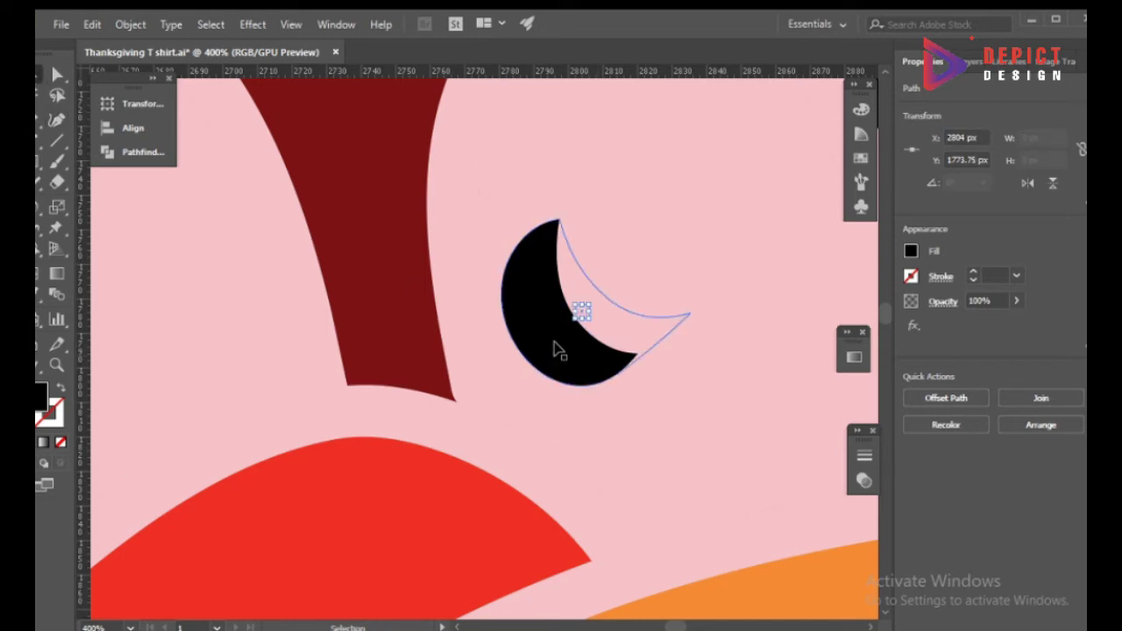
right_click(560, 351)
scroll(602, 388, "down", 4)
scroll(664, 334, "down", 3)
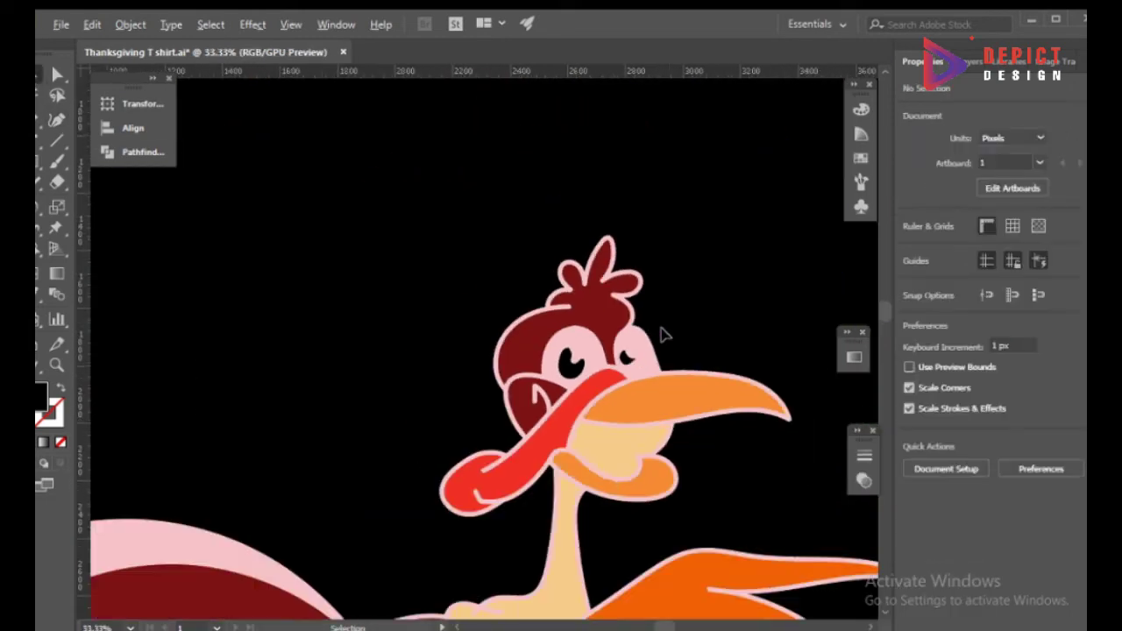
scroll(663, 334, "down", 2)
scroll(546, 458, "down", 3)
Copy the neck's peach fill onto the turkey's body.
left_click(368, 394)
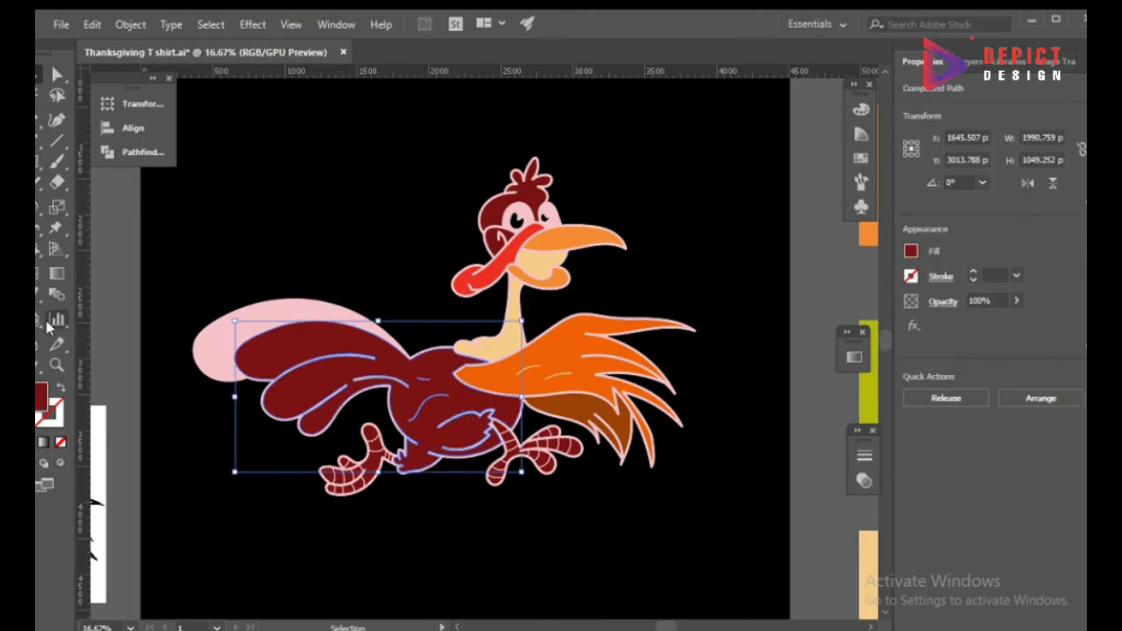
left_click(56, 344)
left_click(491, 338)
left_click(348, 231)
scroll(381, 442, "down", 1)
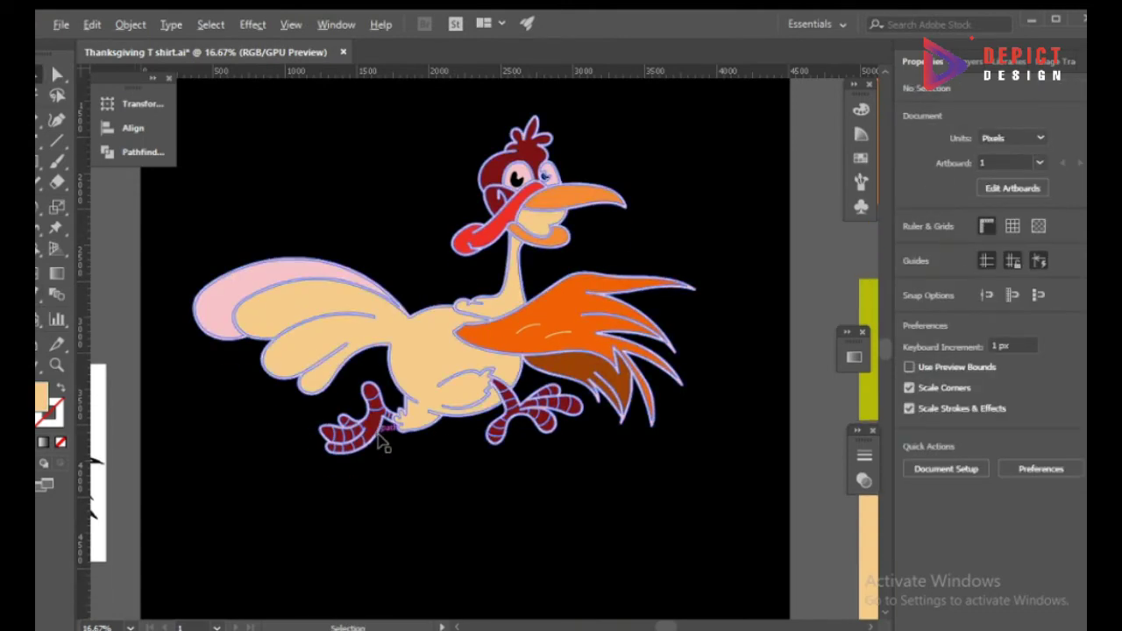
scroll(382, 443, "up", 2)
Select the left foot's fingers, briefly entering and leaving isolation mode.
left_click(371, 381)
scroll(333, 421, "up", 3)
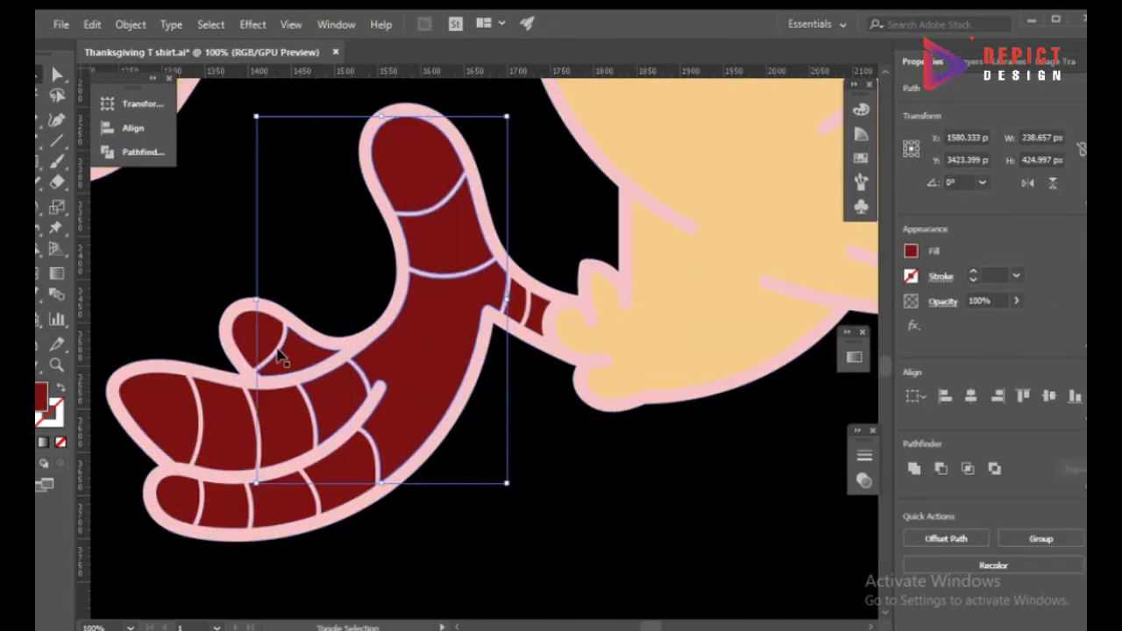
left_click(274, 436, "shift")
left_click(176, 420, "shift")
left_click(214, 515, "shift")
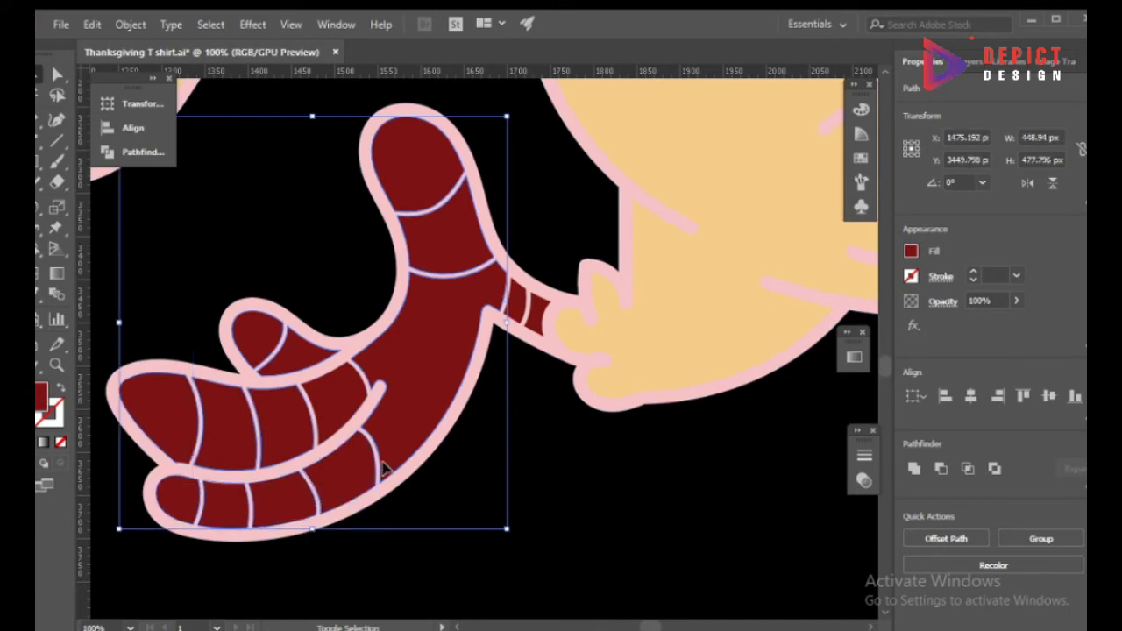
double_click(473, 359)
double_click(481, 434)
Shift-select all left foot pieces including the wrist, then zoom out.
left_click(430, 263)
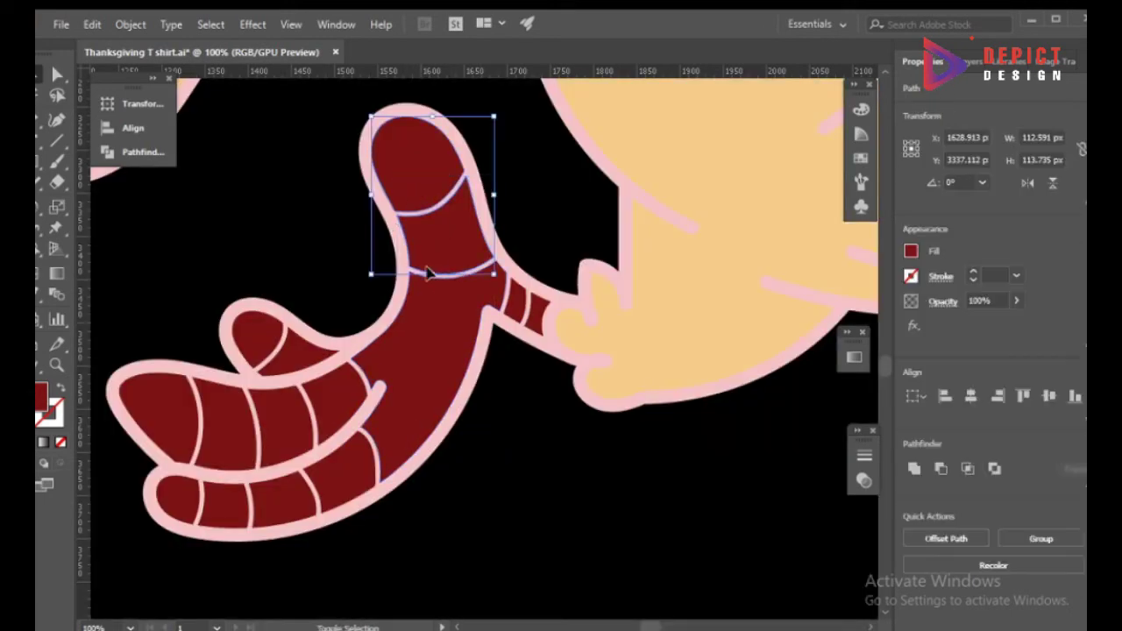
left_click(333, 413, "shift")
left_click(256, 345, "shift")
left_click(237, 431, "shift")
left_click(184, 510, "shift")
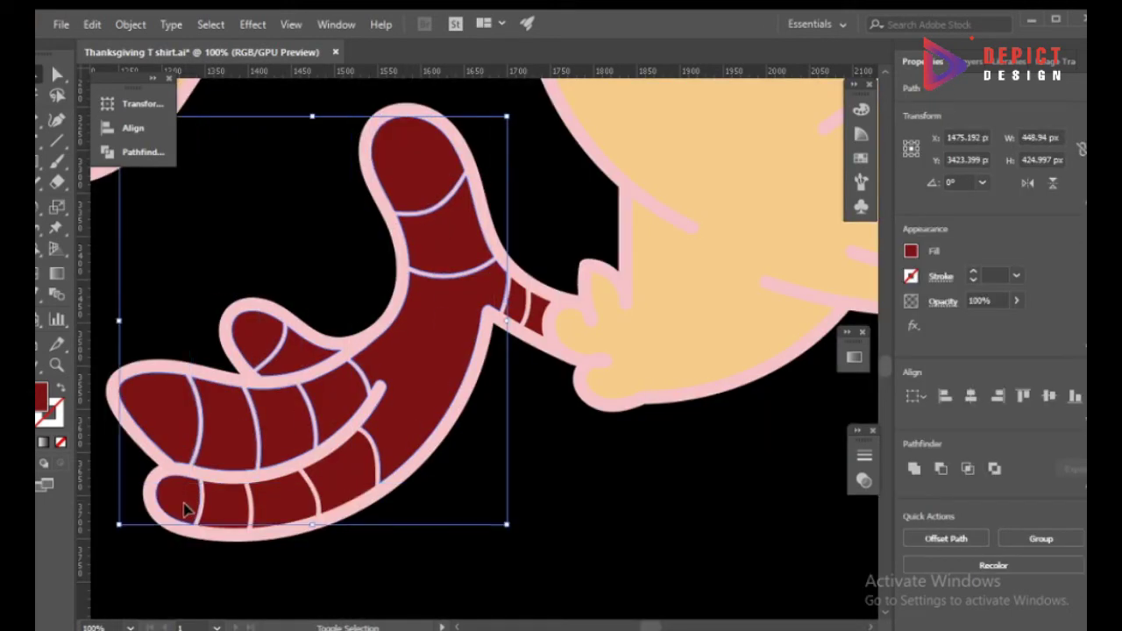
left_click(533, 308, "shift")
key("ctrl+minus")
key("ctrl+minus")
key("ctrl+minus")
key("i")
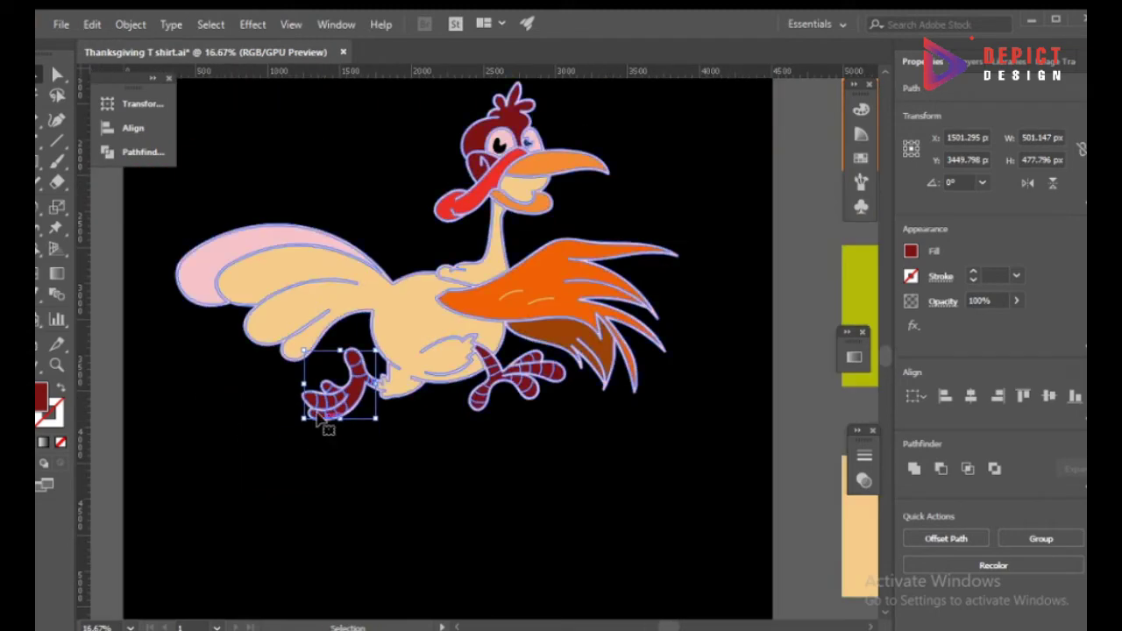
key("ctrl+minus")
key("ctrl+minus")
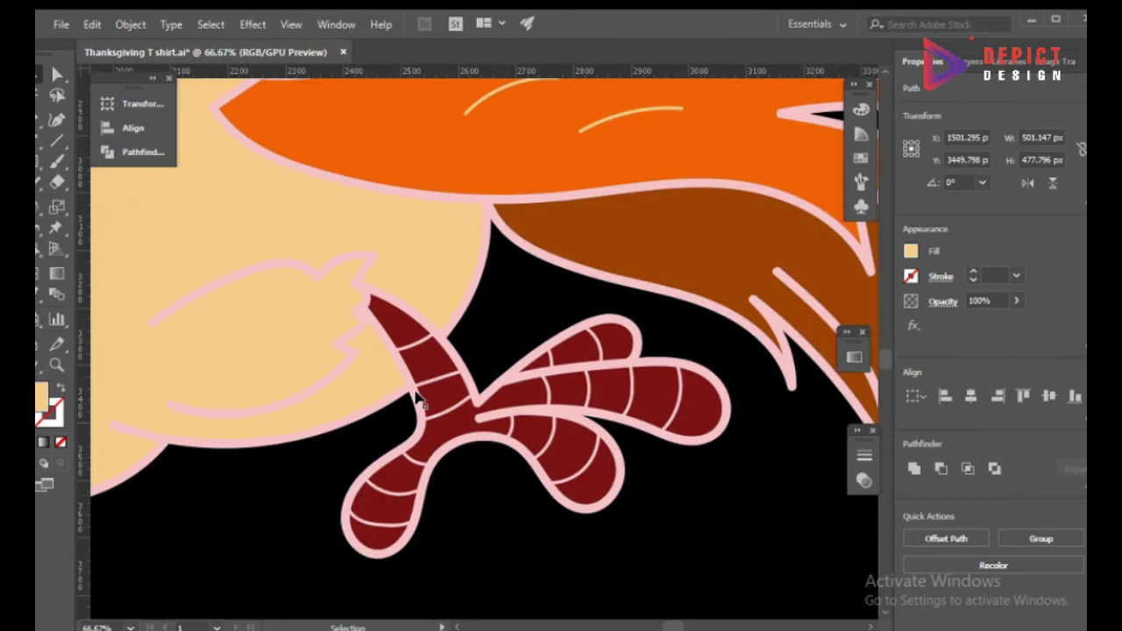
Eyedrop the peach colour onto the right foot's three toes.
left_click(425, 377)
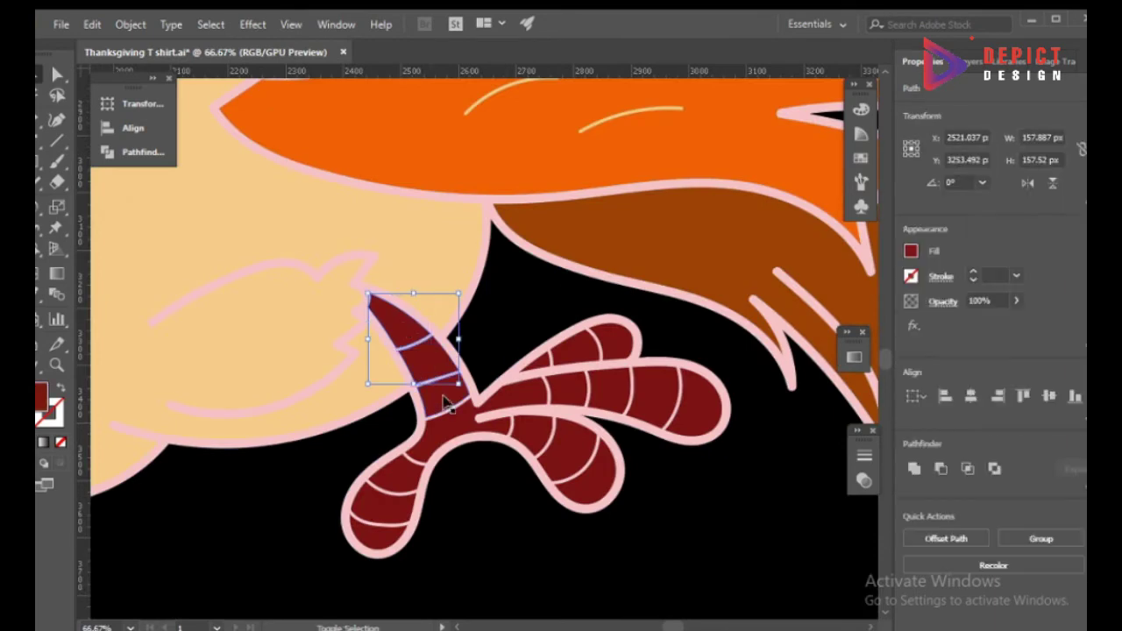
left_click(436, 438, "shift")
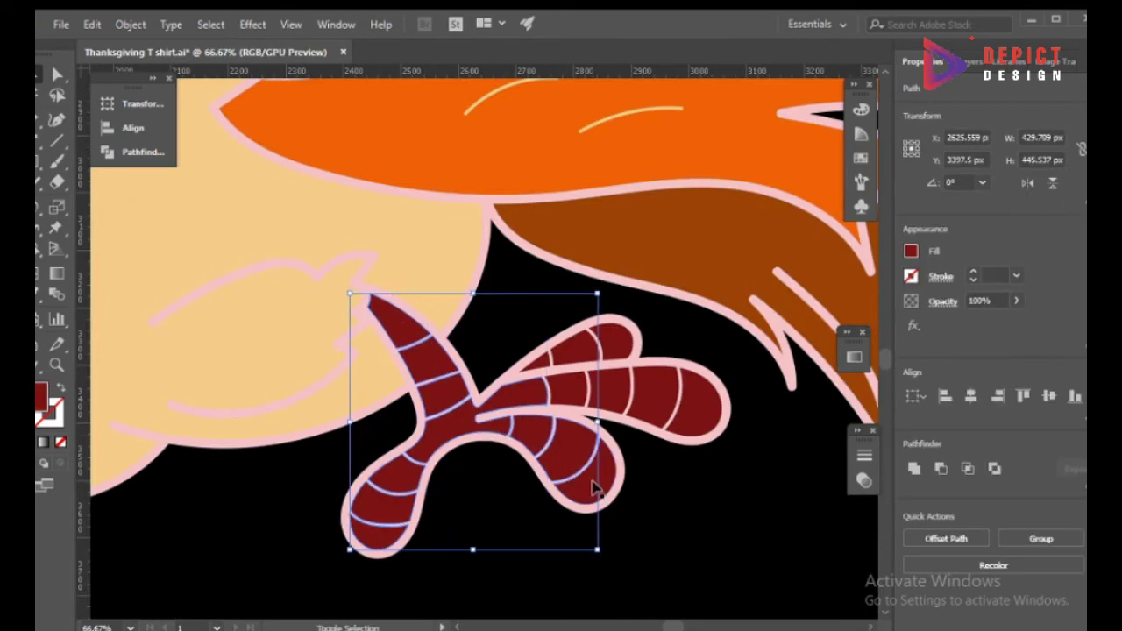
left_click(619, 397, "shift")
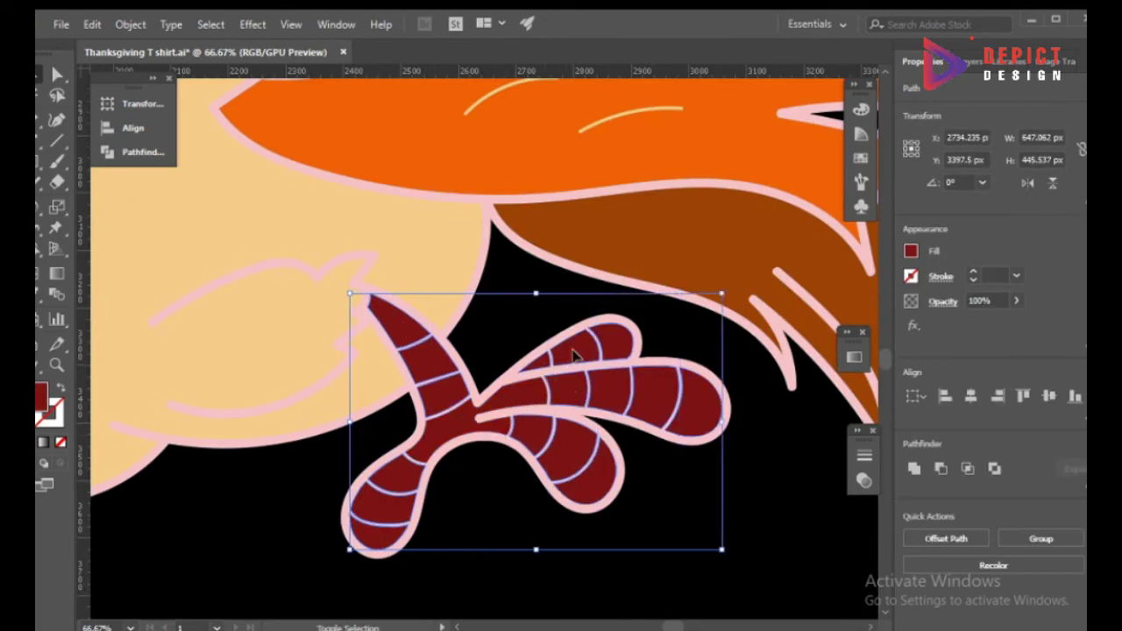
key("i")
left_click(230, 359)
Colour the remaining dark red foot piece peach and fit the artboard in view.
key("ctrl+0")
key("ctrl+1")
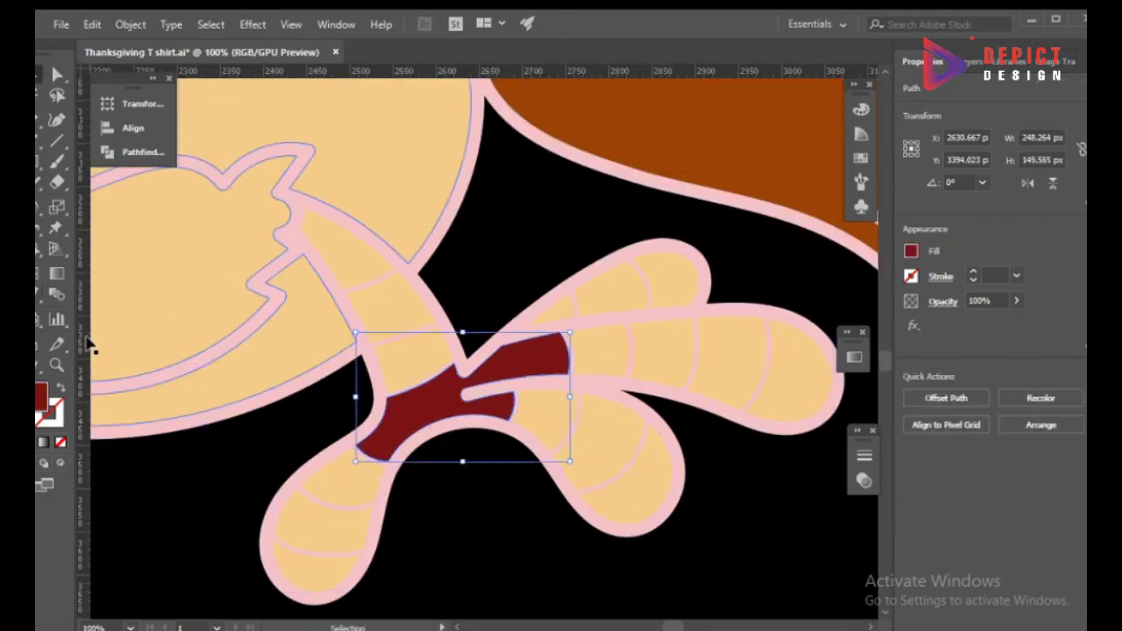
left_click(97, 346)
key("ctrl+shift+a")
key("ctrl+0")
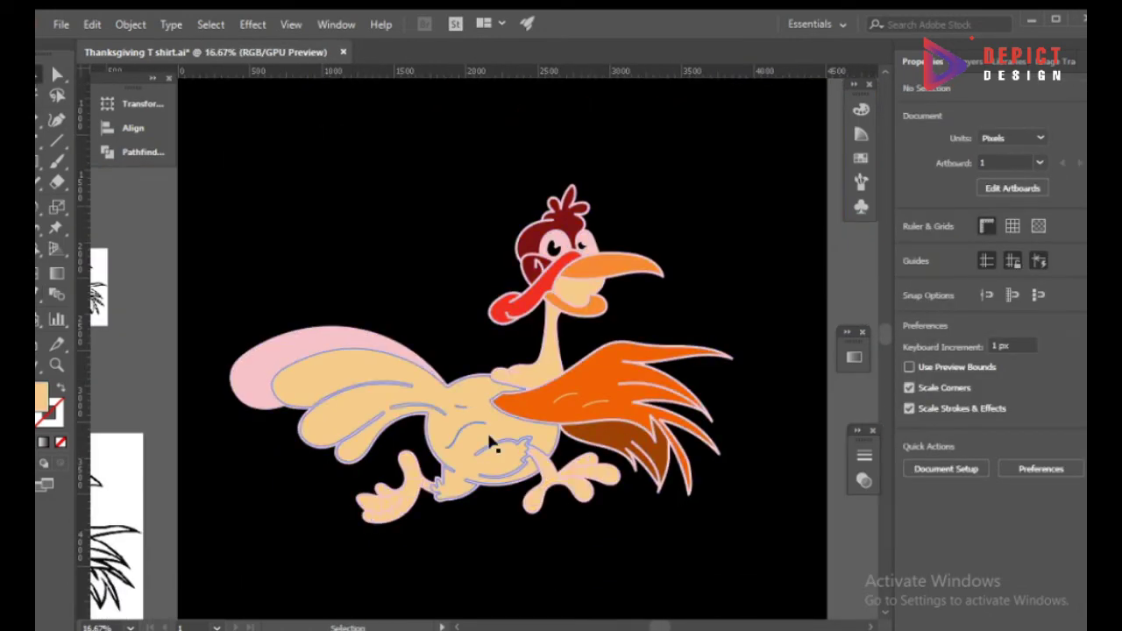
Copy the right wing's orange onto the body and left wing.
left_click(491, 443)
key("i")
left_click(605, 394)
key("ctrl+shift+a")
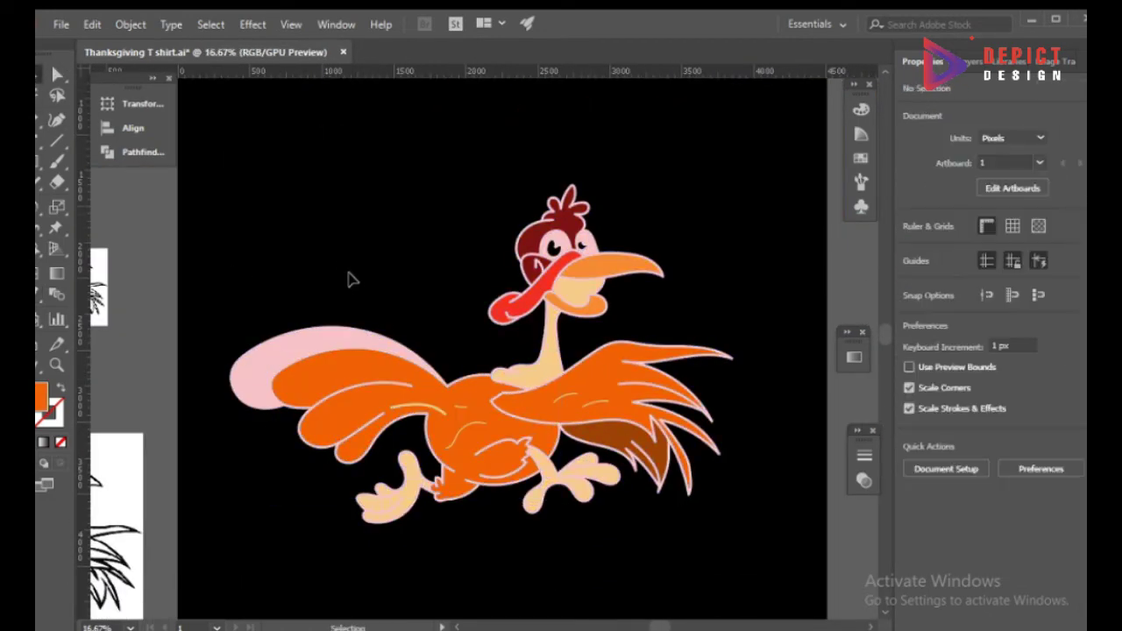
Turn the pink tail piece dark brown (a54b00) with the colour sliders.
left_click(264, 353)
key("i")
left_click(342, 386)
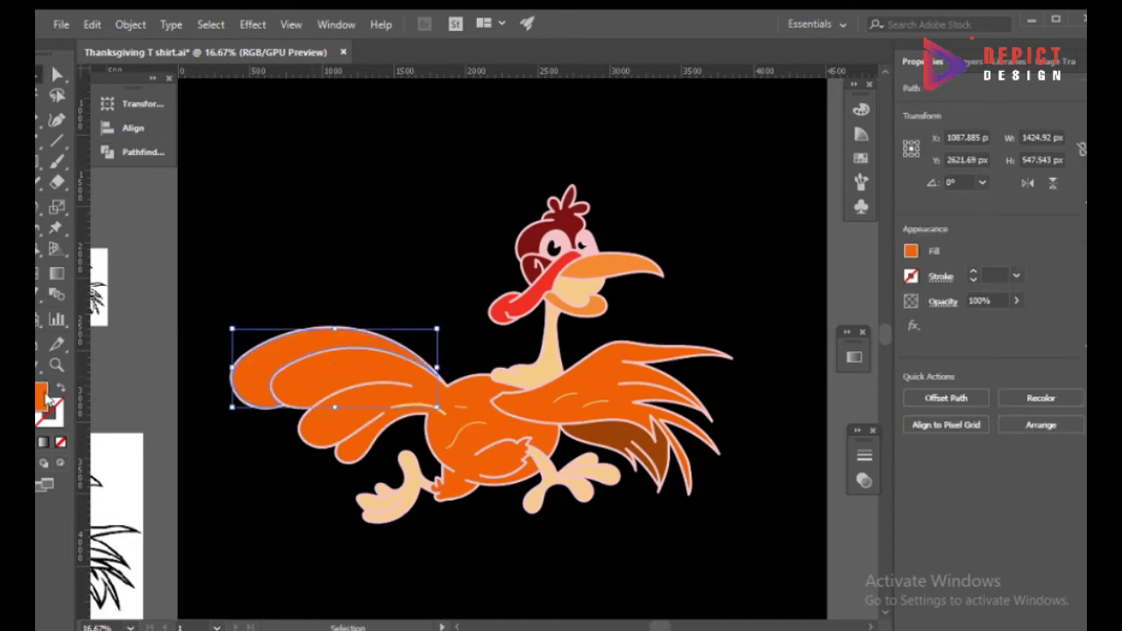
double_click(41, 396)
left_click(514, 375)
left_click(861, 110)
left_click_drag(721, 165, 717, 165)
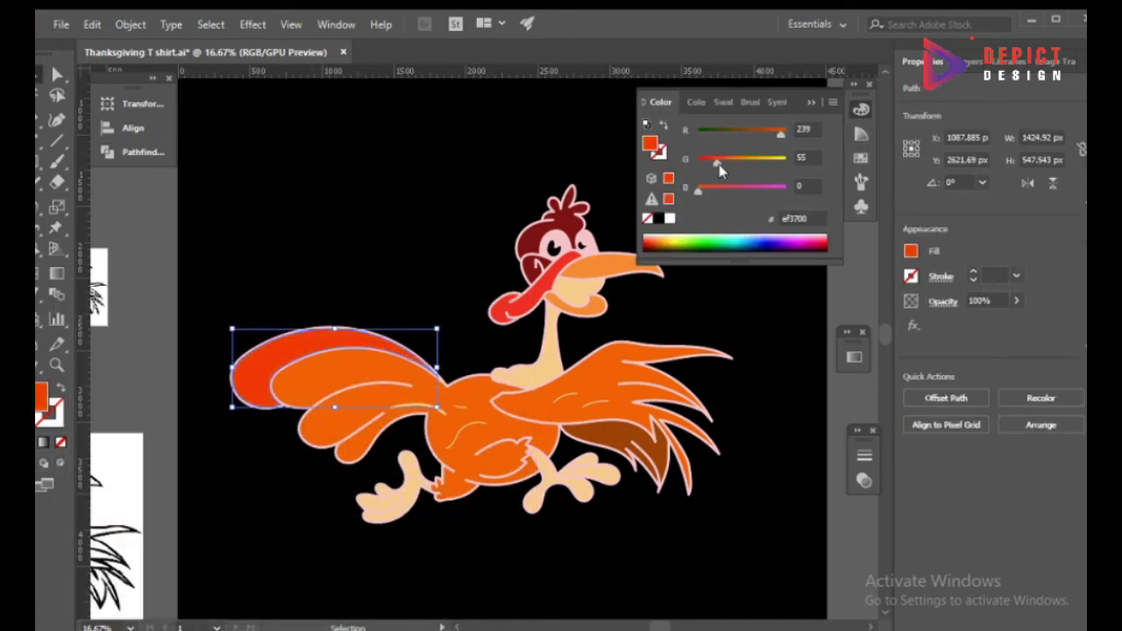
left_click_drag(778, 133, 763, 132)
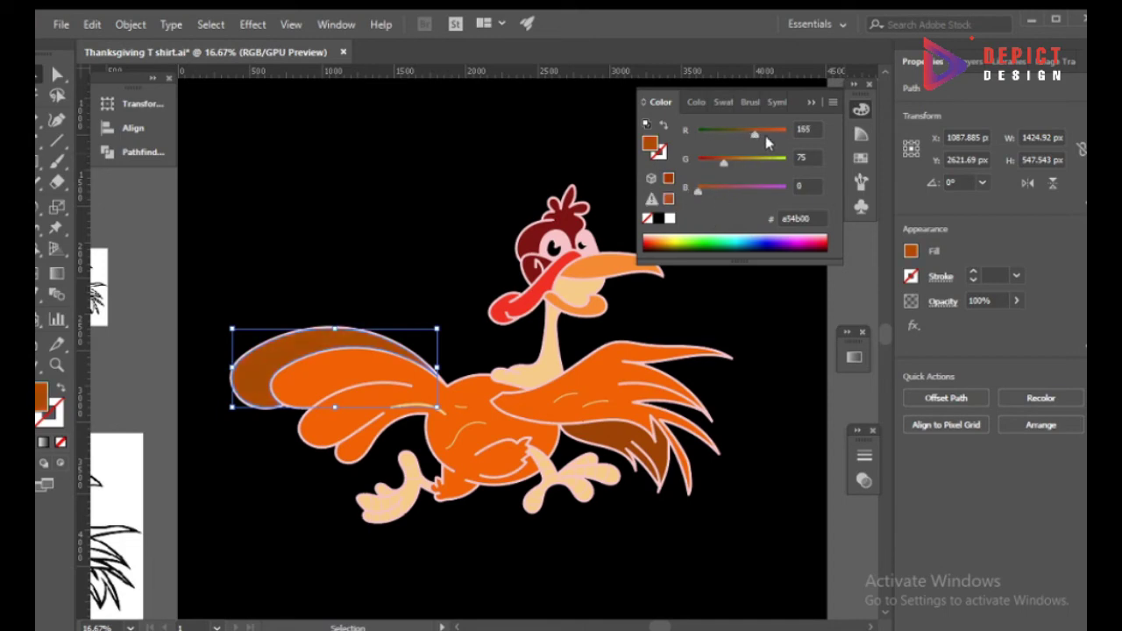
left_click(653, 456)
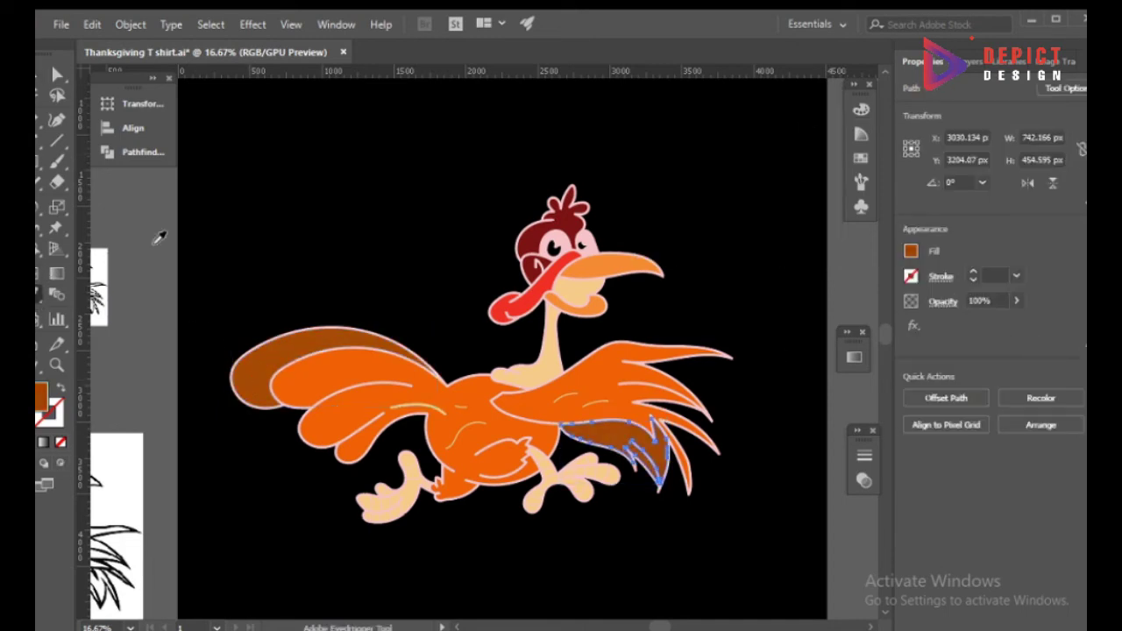
Copy the neck's orange fill onto the dark red head shape.
left_click(295, 217)
scroll(565, 517, "up", 2)
scroll(561, 526, "down", 1)
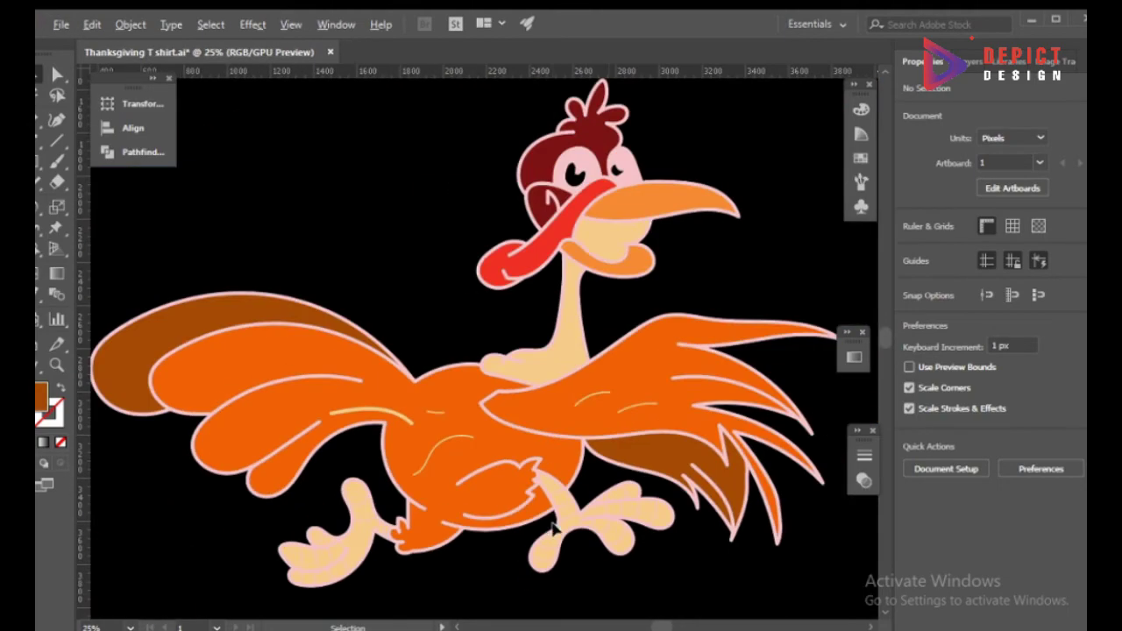
scroll(590, 579, "down", 1)
scroll(590, 578, "down", 1)
left_click(561, 360)
key("i")
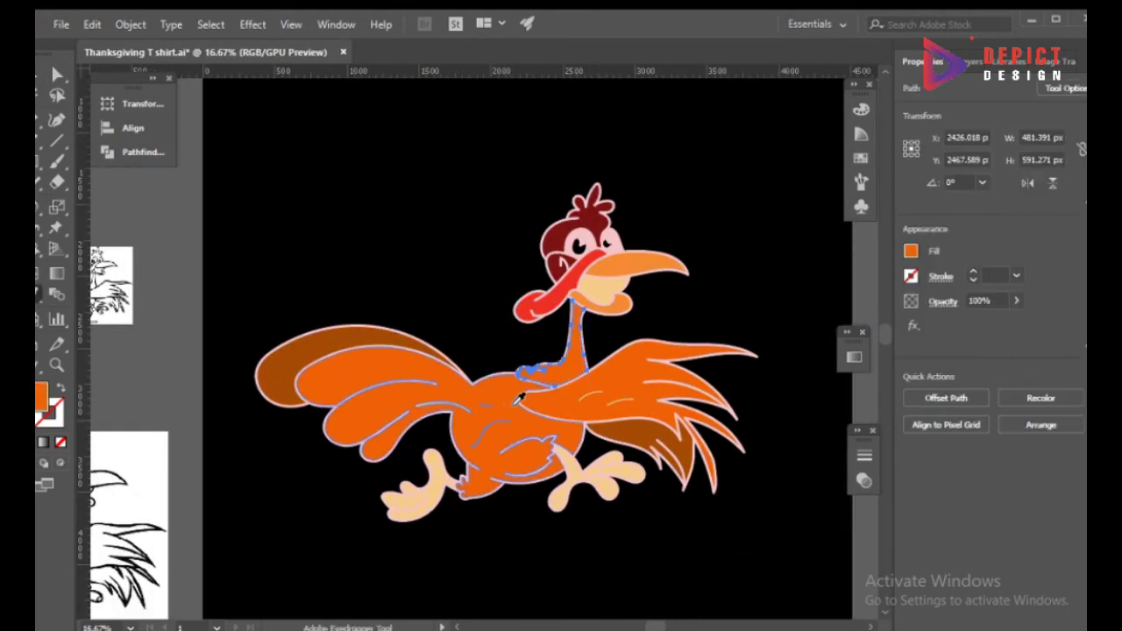
key("v")
left_click(363, 225)
scroll(587, 254, "up", 3)
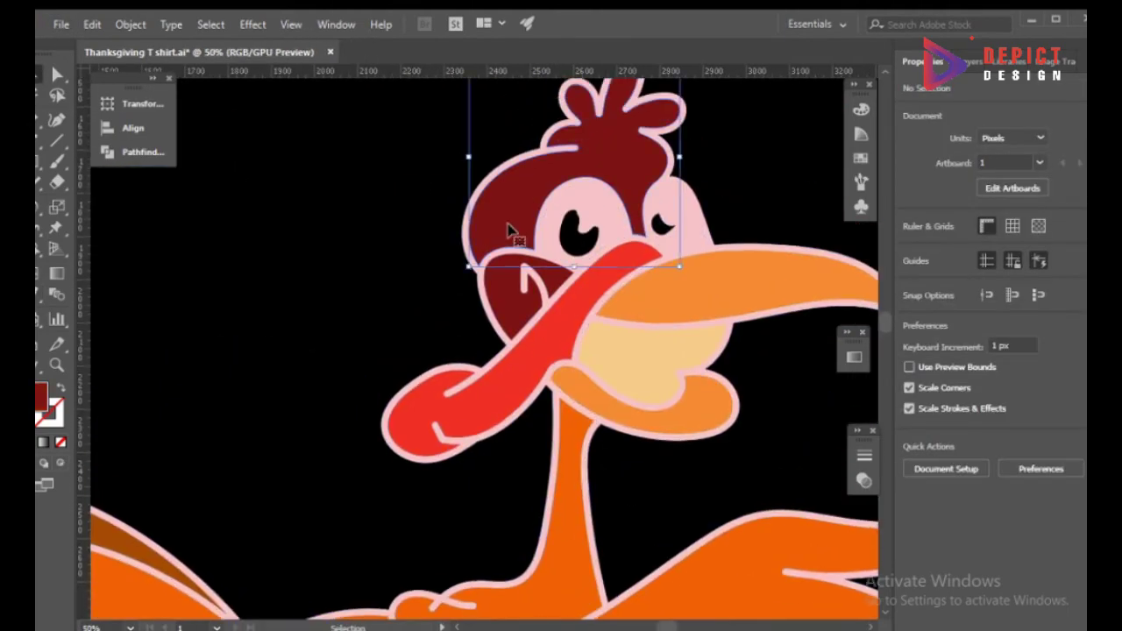
left_click(511, 230)
key("i")
left_click(581, 518)
key("v")
Give the cheek patch beside the beak the wing feather's dark brown.
left_click(478, 300)
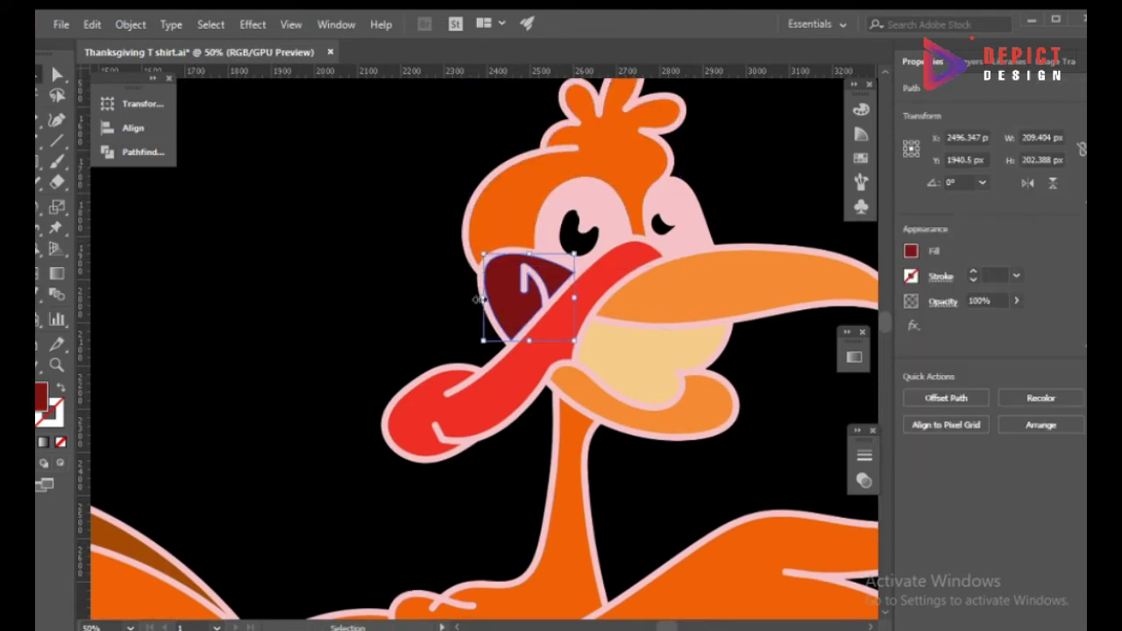
scroll(477, 299, "down", 2)
key("i")
left_click(554, 462)
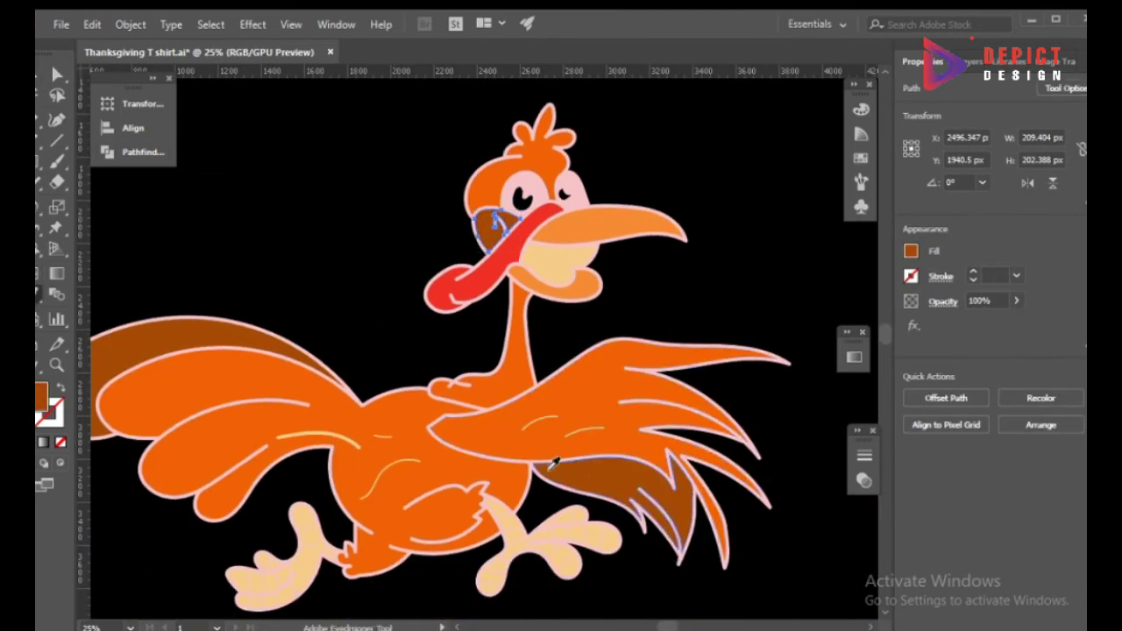
left_click(260, 209)
left_click(530, 338)
scroll(530, 340, "down", 2)
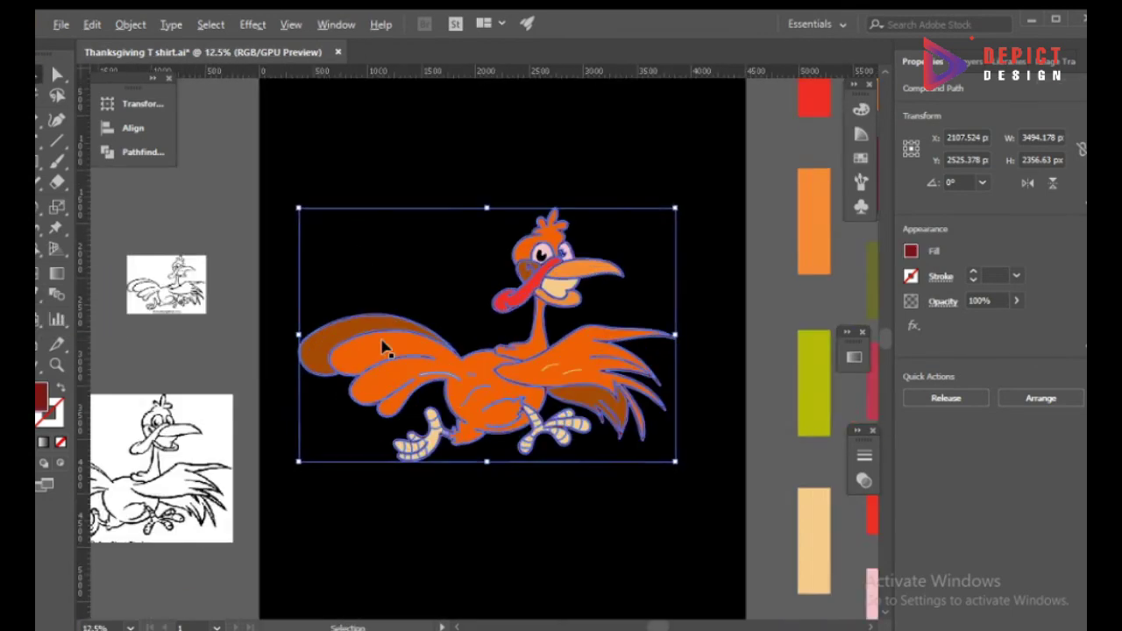
Recolour the turkey's outline compound path to dark red #5b0e0e.
double_click(40, 399)
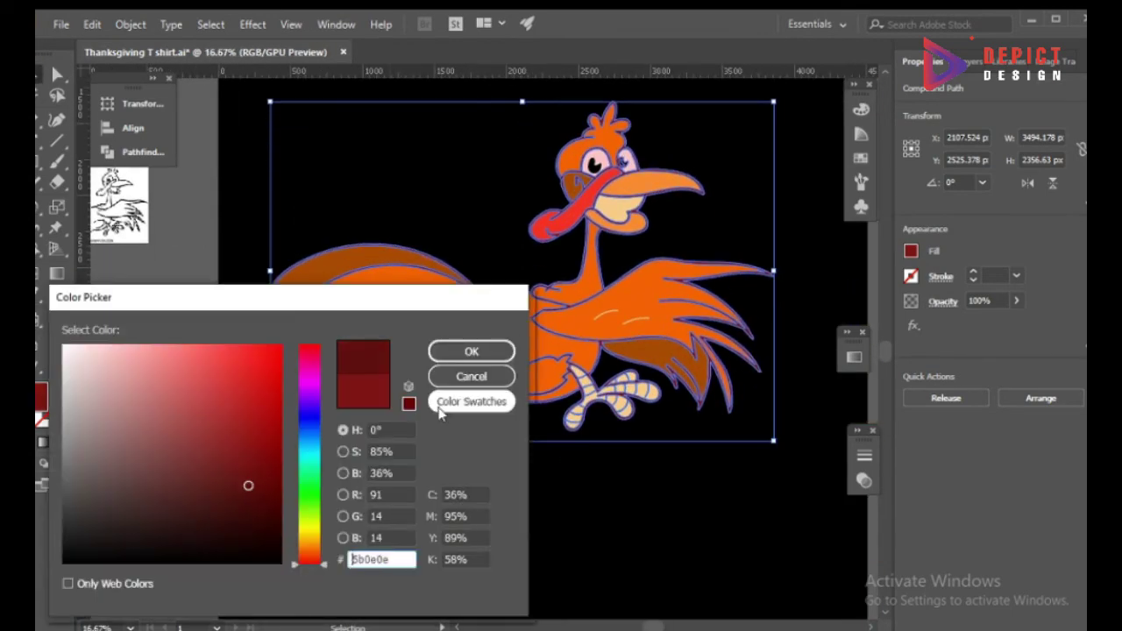
left_click(472, 351)
left_click(480, 221)
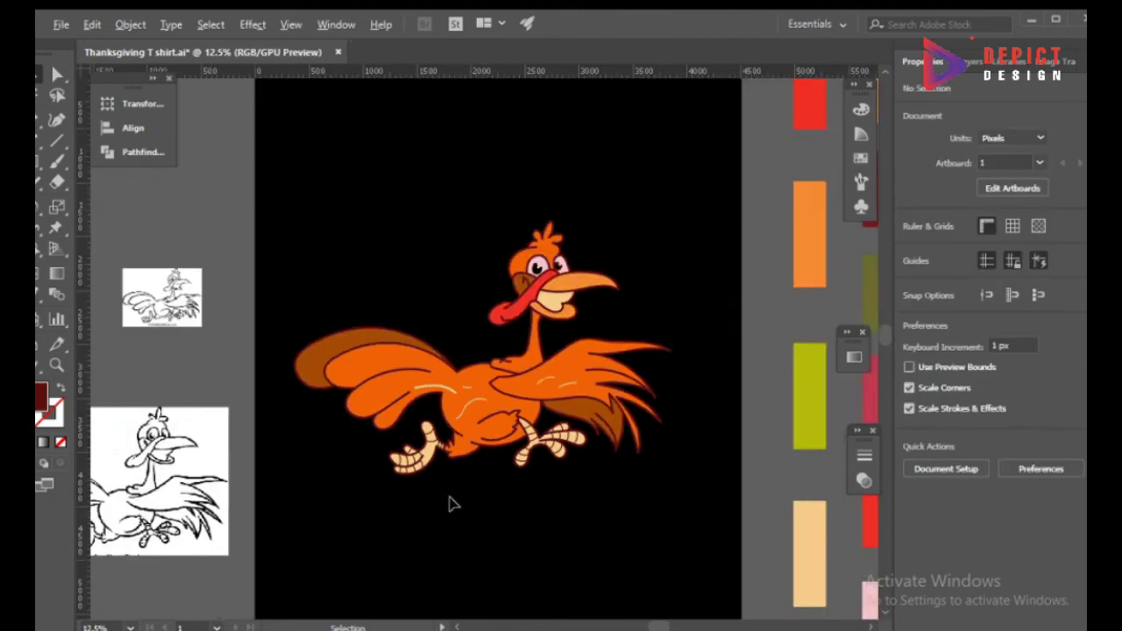
Fill the inside of the mouth with deep red #6d0f0d, starting from the tongue's sampled red.
left_click(493, 262)
key("i")
left_click(290, 334)
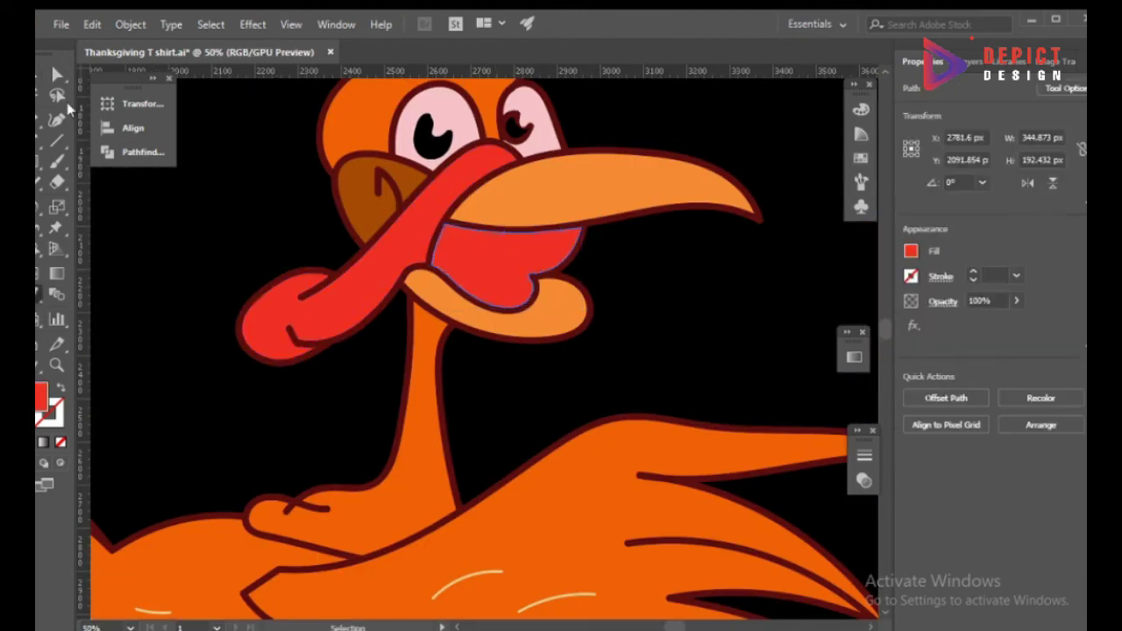
double_click(41, 396)
left_click_drag(255, 451, 255, 468)
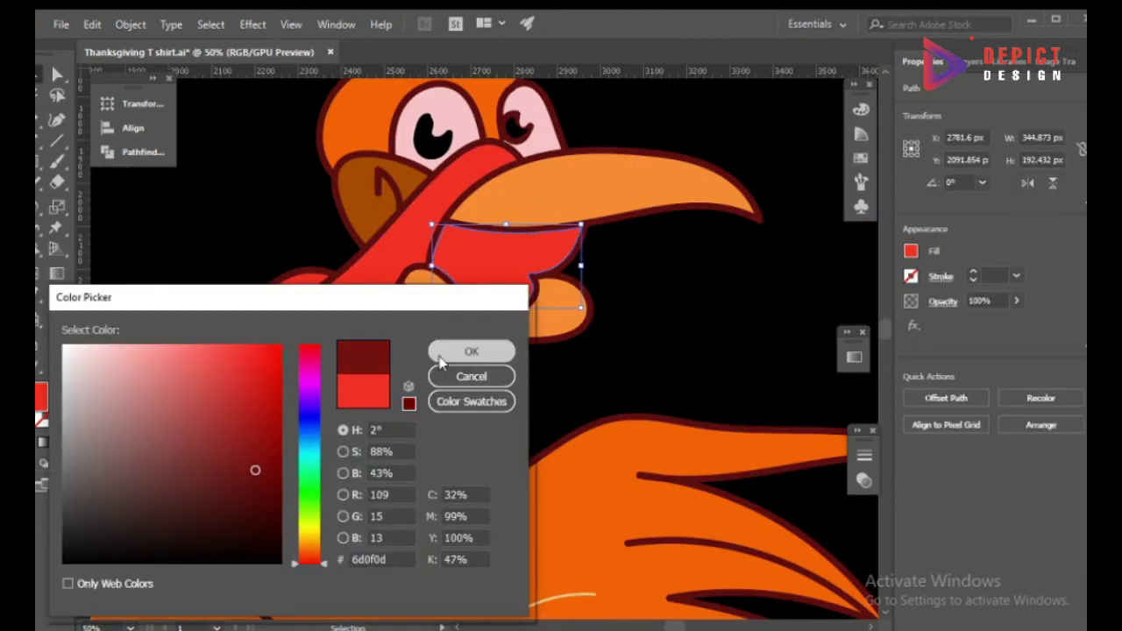
left_click(470, 350)
left_click(493, 412)
key("ctrl+minus")
key("ctrl+minus")
key("ctrl+minus")
key("ctrl+minus")
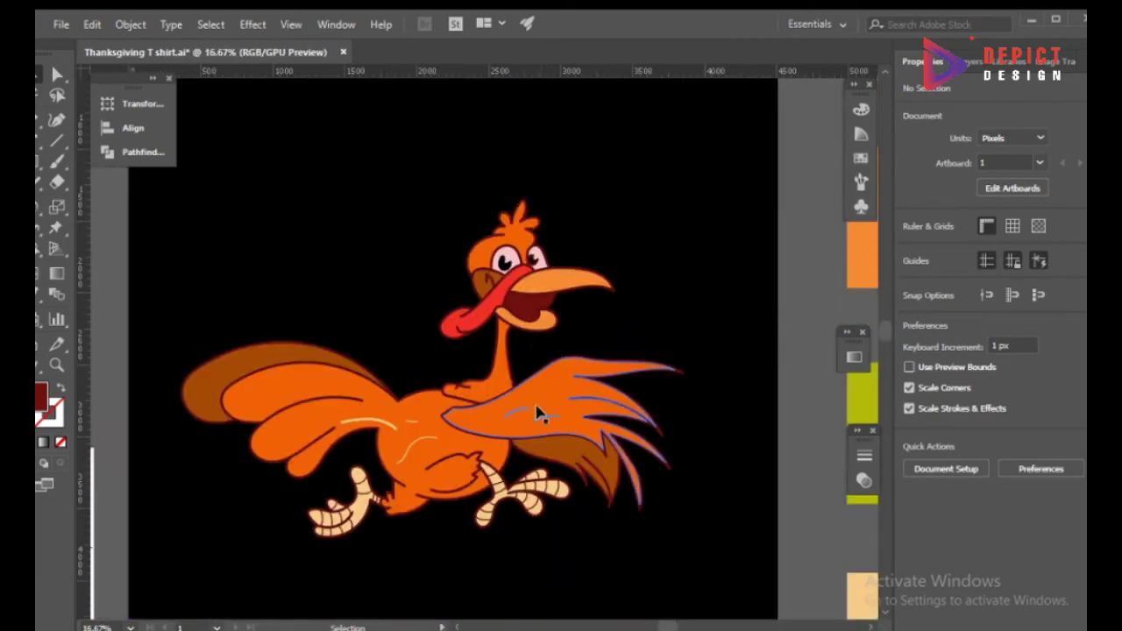
Select the pale highlight curves on the turkey's belly.
scroll(543, 543, "down", 1)
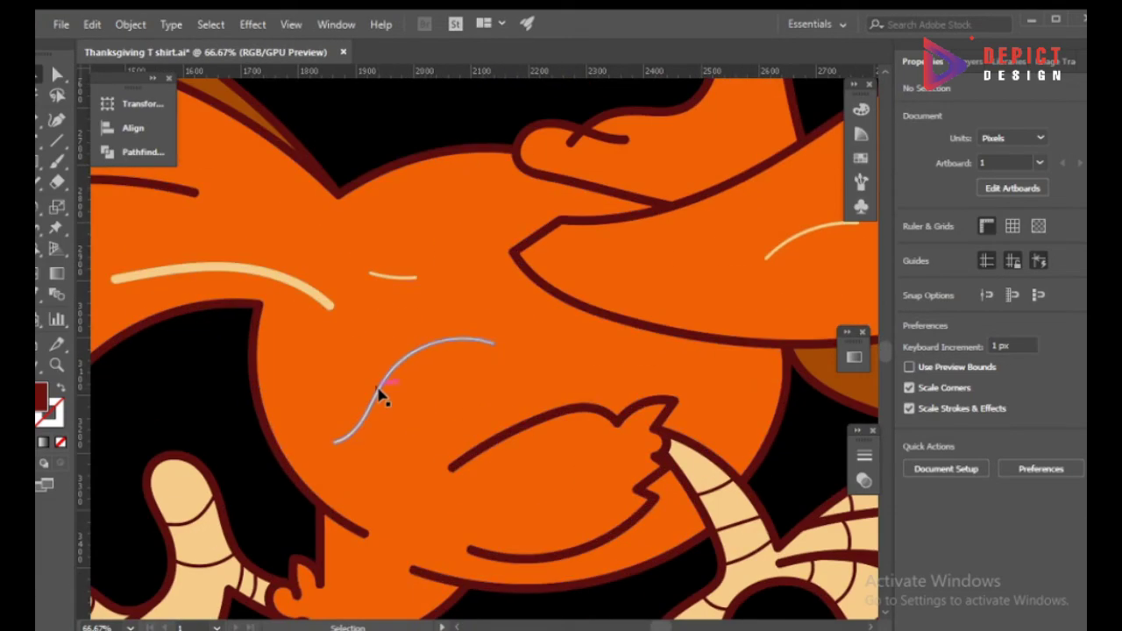
left_click(321, 293, "shift")
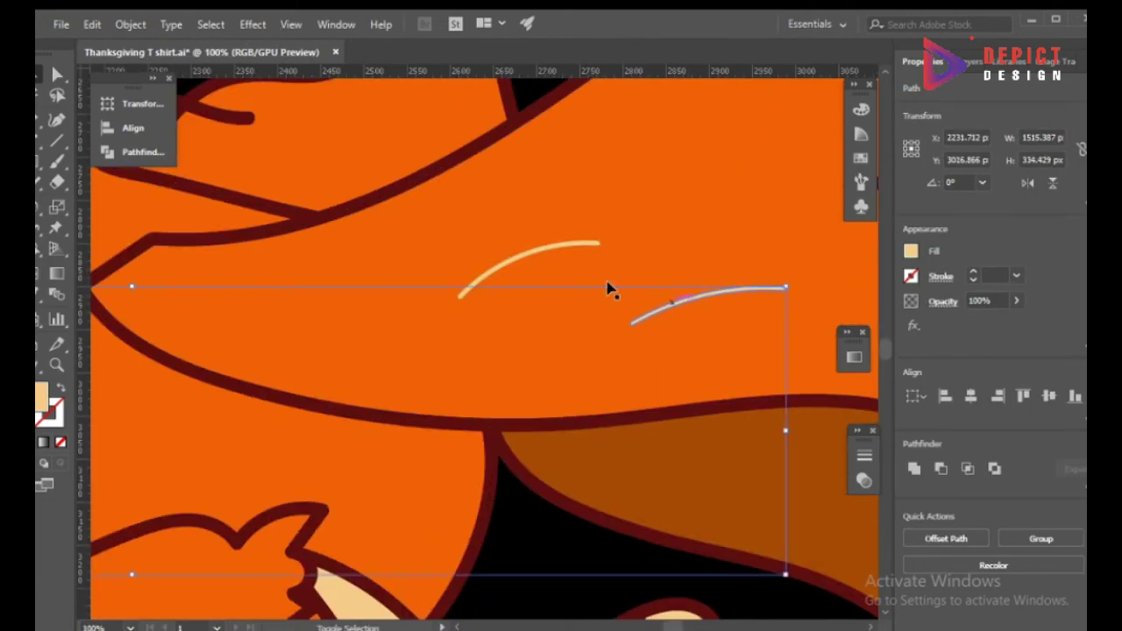
key("ctrl+minus")
key("ctrl+minus")
key("ctrl+minus")
key("ctrl+minus")
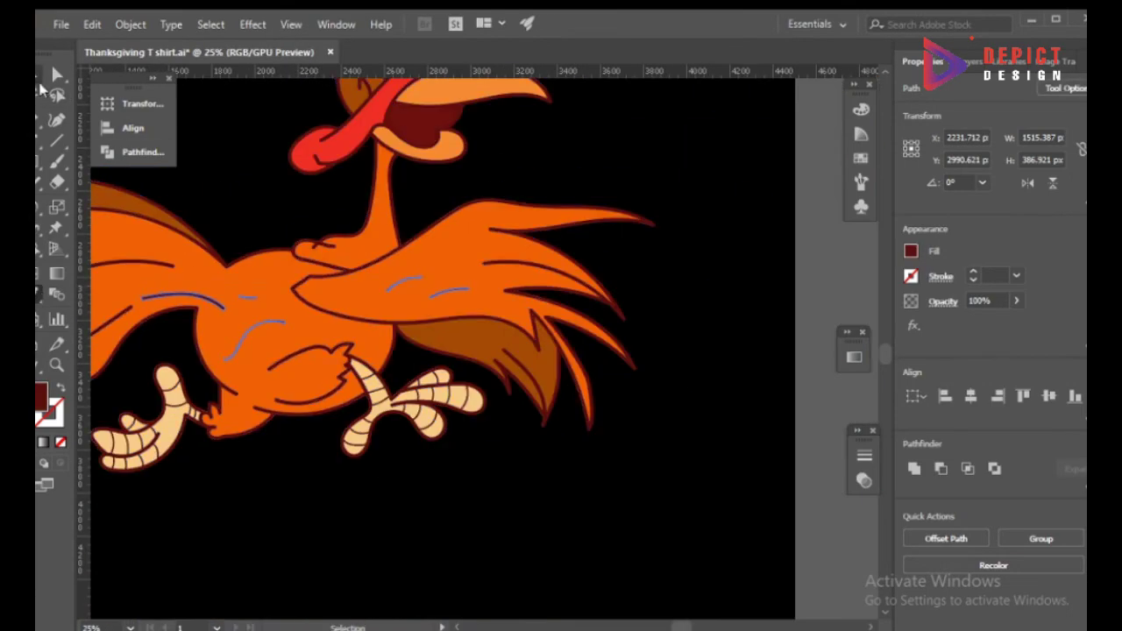
scroll(496, 220, "down", 1)
scroll(451, 233, "up", 1)
scroll(447, 226, "up", 2)
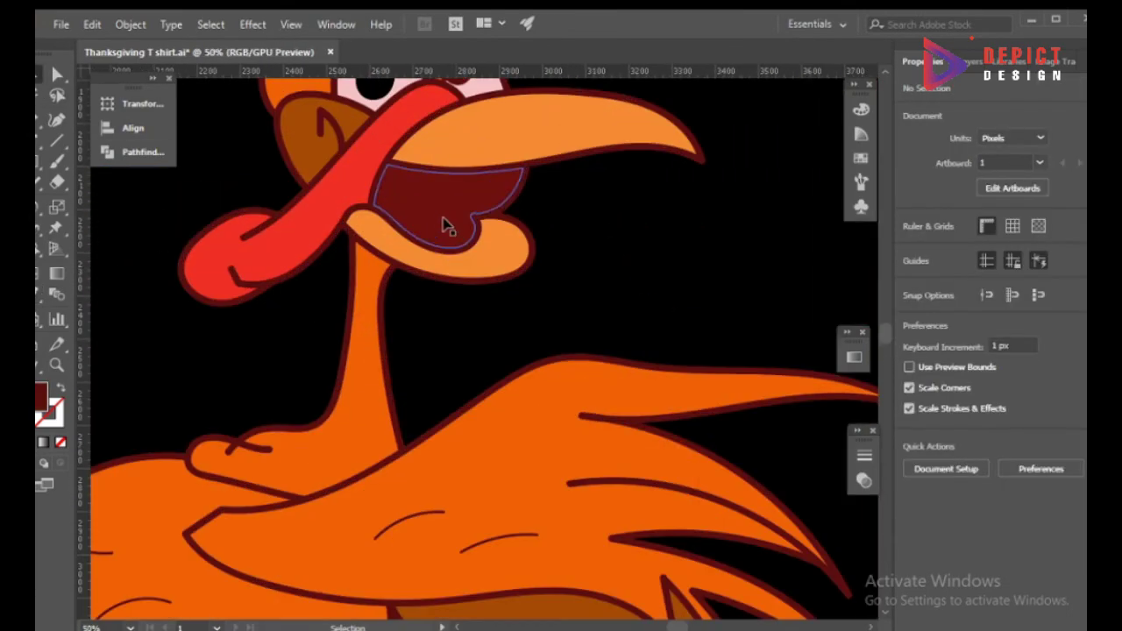
Give the mouth a bright red fill and lower its opacity to darken it.
left_click(443, 221)
double_click(40, 394)
left_click(471, 351)
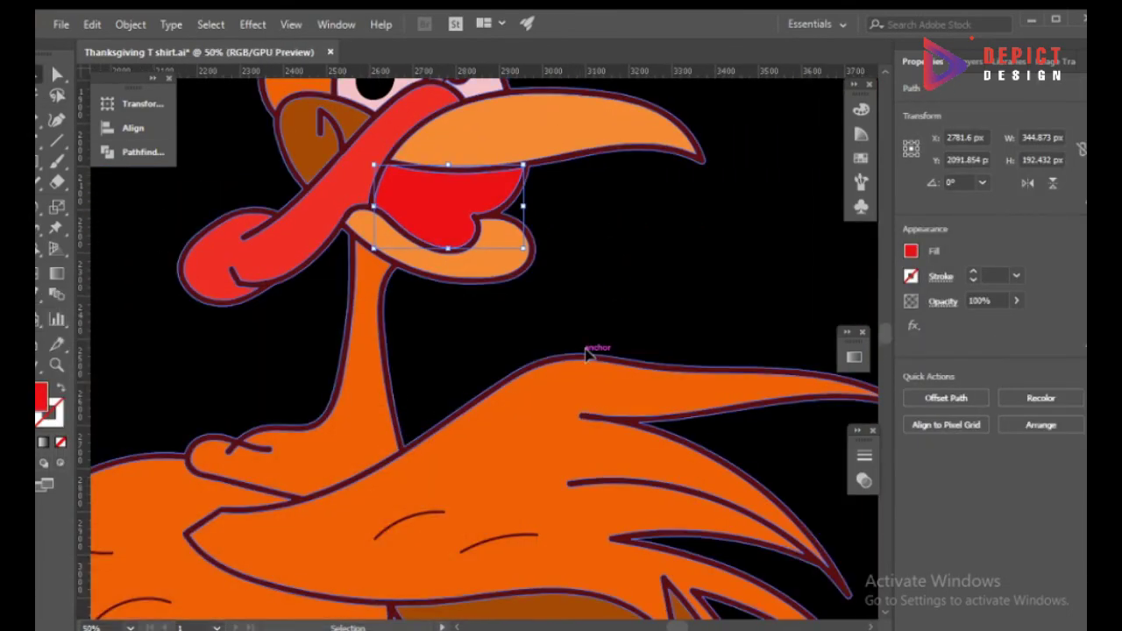
left_click_drag(1004, 330, 969, 330)
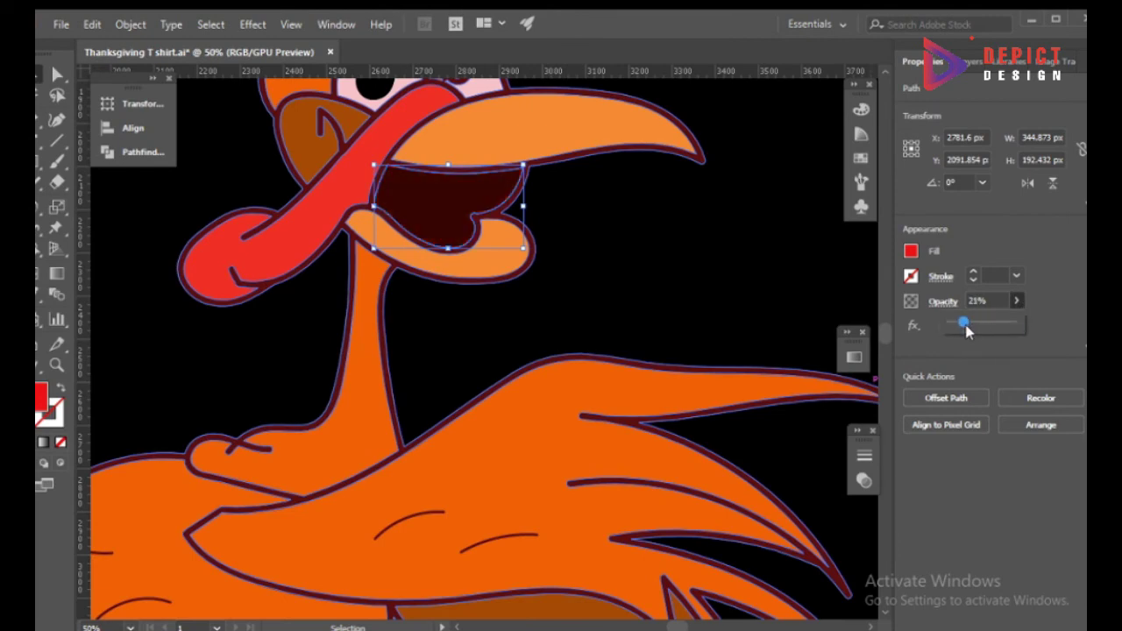
left_click(664, 298)
scroll(664, 298, "down", 1)
key("a")
key("ctrl+z")
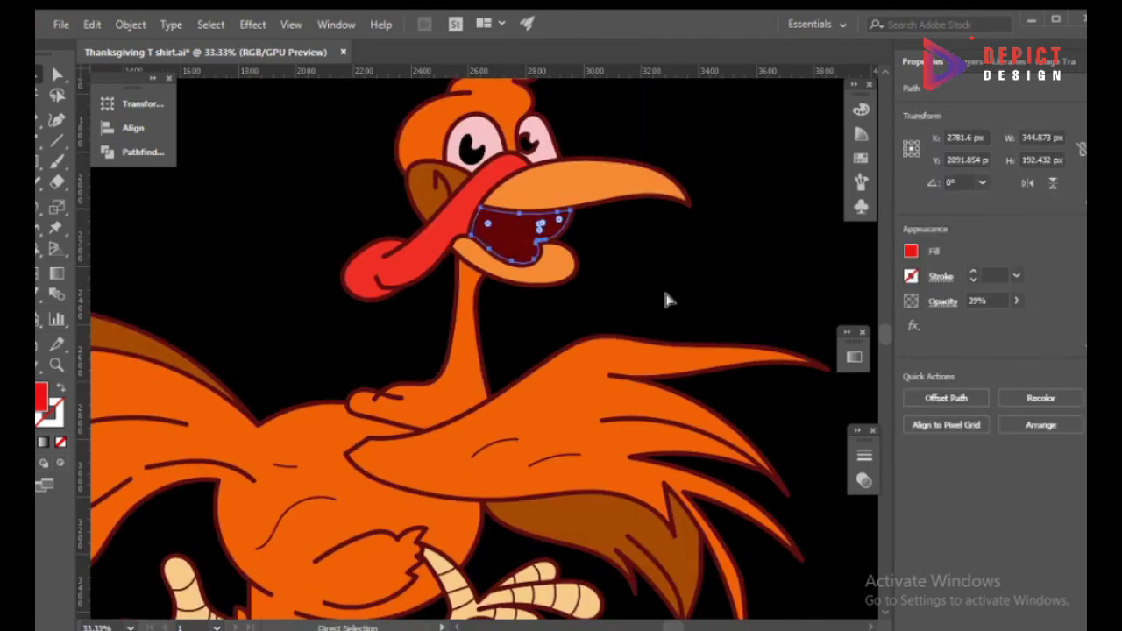
key("v")
left_click(666, 300)
Sample the feet's beige colour onto the mouth shape.
scroll(667, 300, "down", 1)
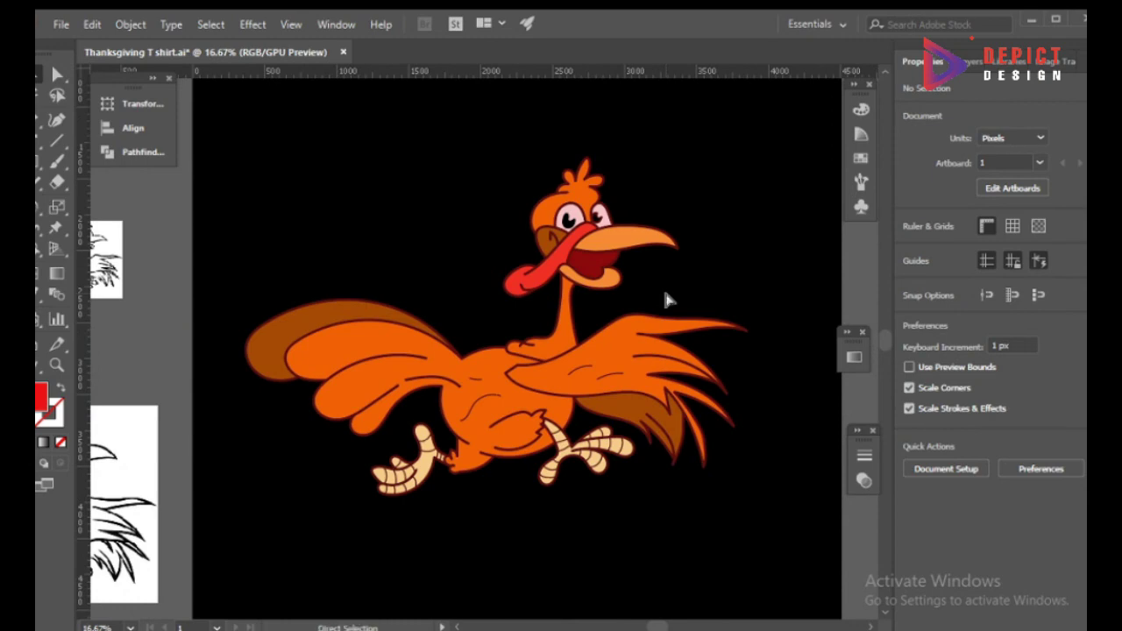
left_click(586, 259)
key("i")
left_click(392, 496)
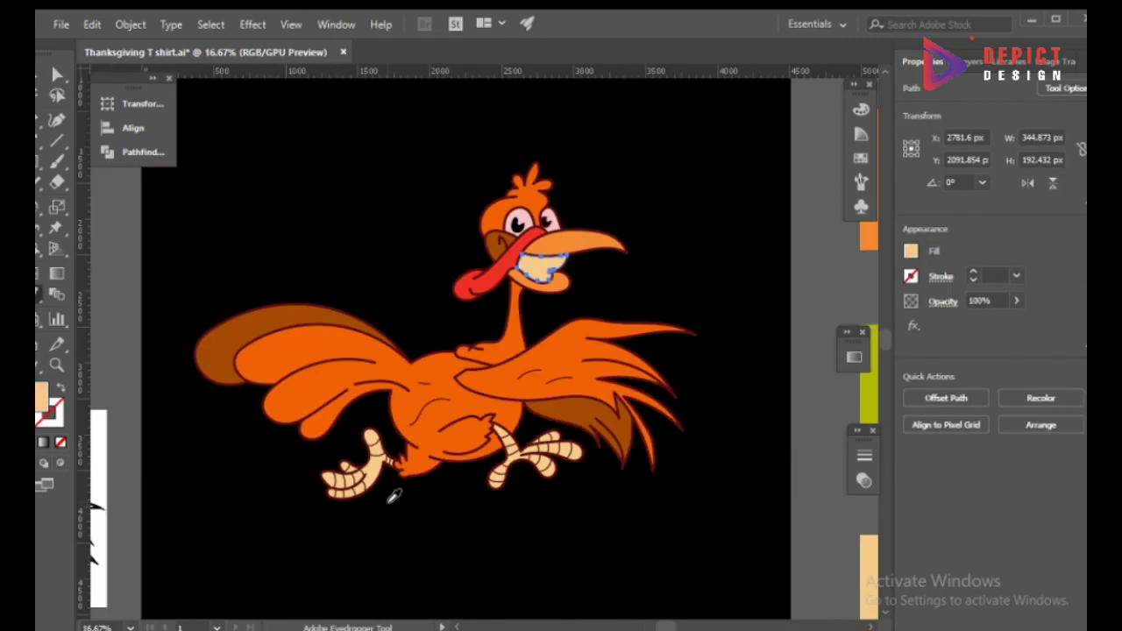
left_click(500, 314)
Marquee-select every part of the turkey and group them together.
scroll(538, 315, "down", 1)
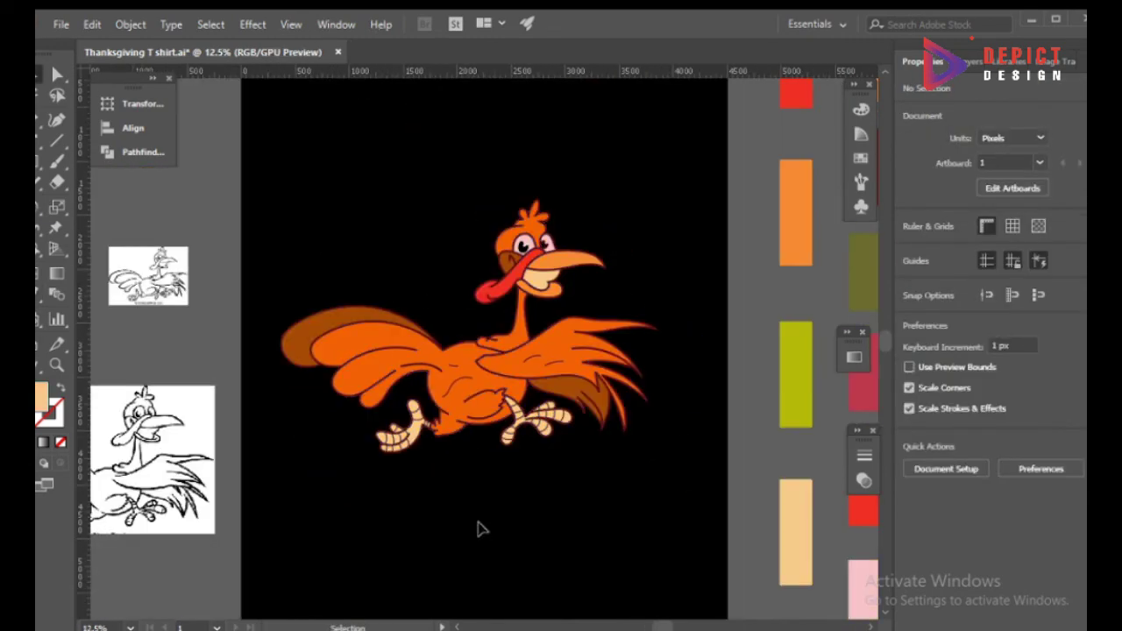
left_click_drag(260, 151, 687, 563)
right_click(515, 372)
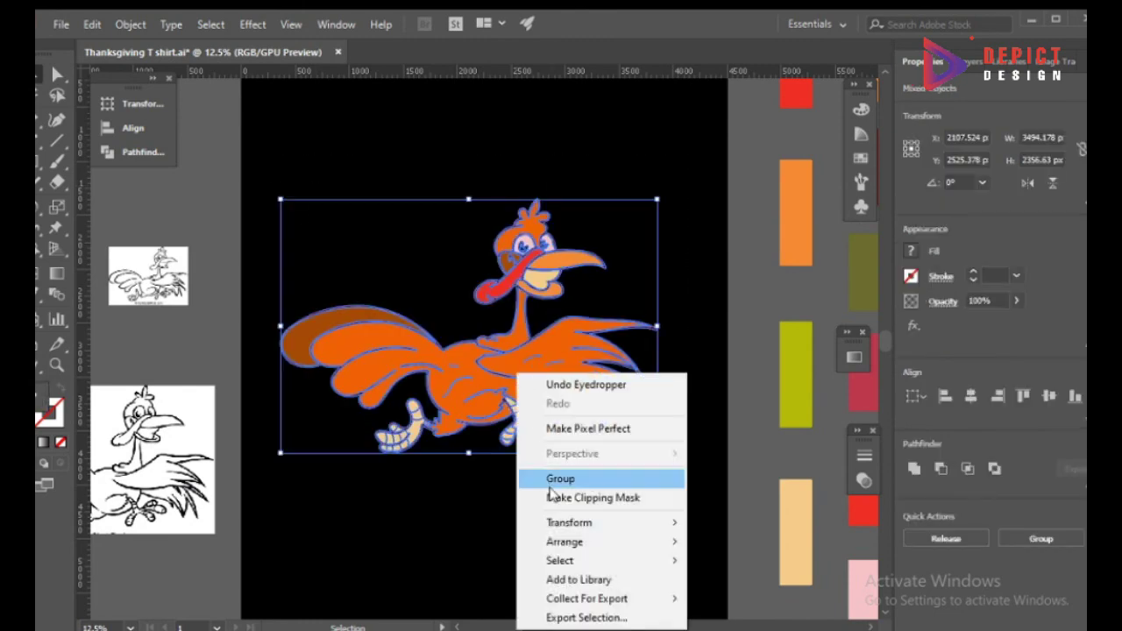
left_click(512, 503)
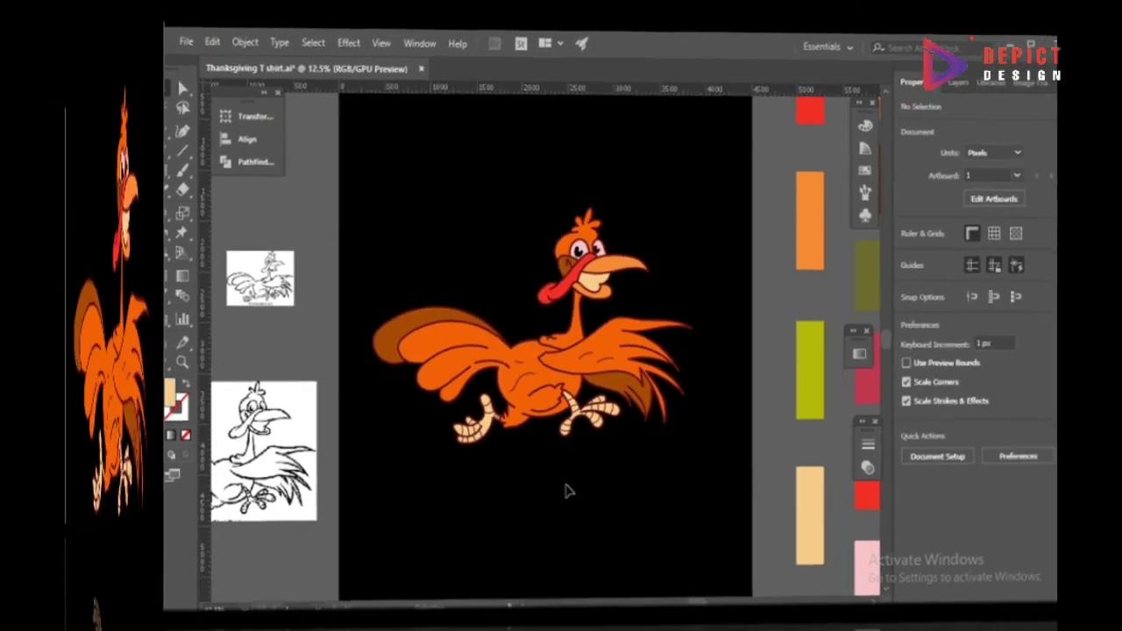